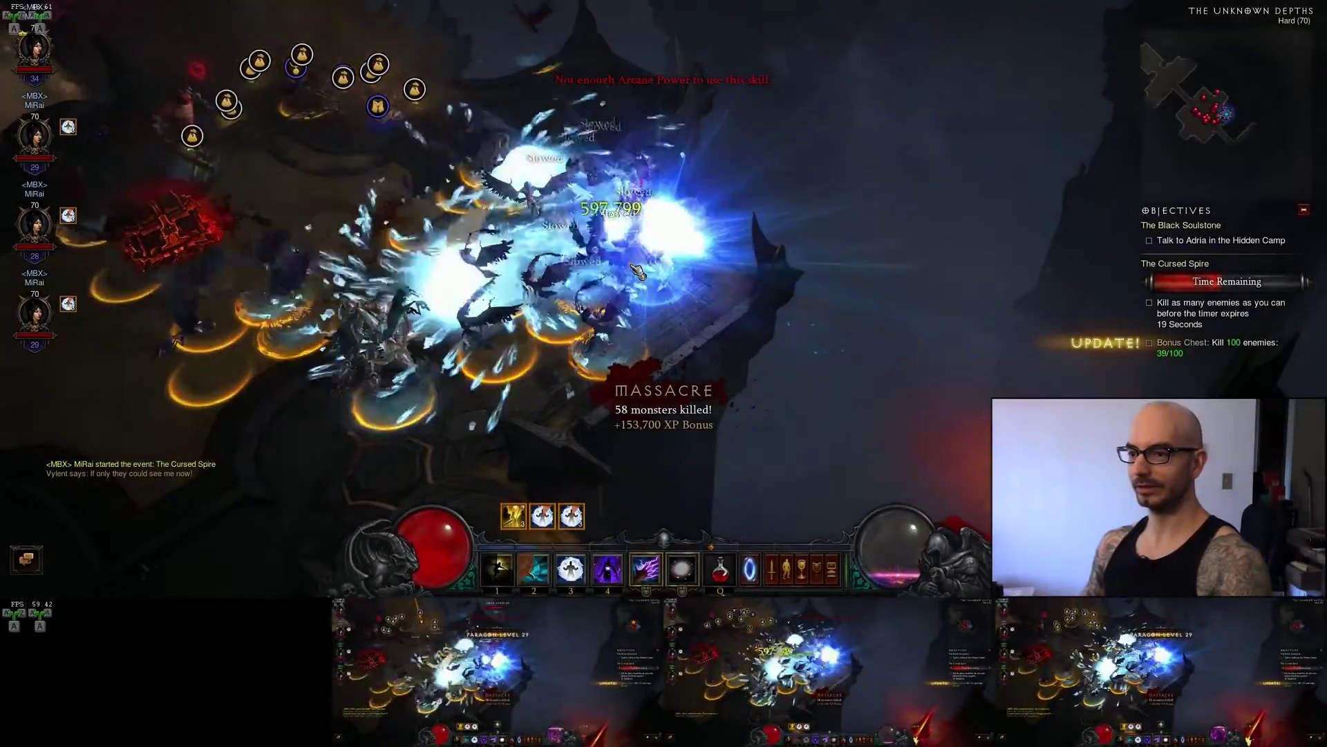
- Attack the swarming Gore Harriers on the platform with the whole team to build up kills in the Cursed Spire event
{"action": "left_click", "coordinate": [569, 313]}
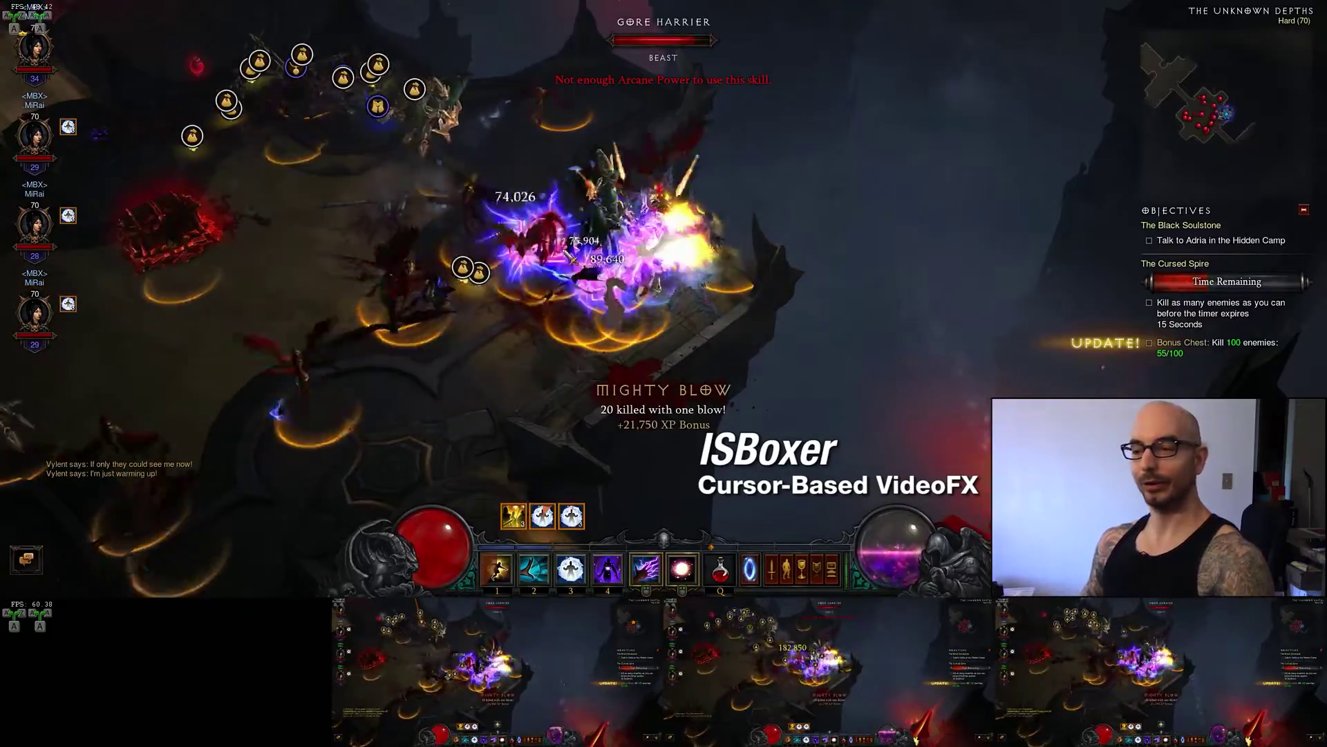
{"action": "right_click", "coordinate": [701, 299]}
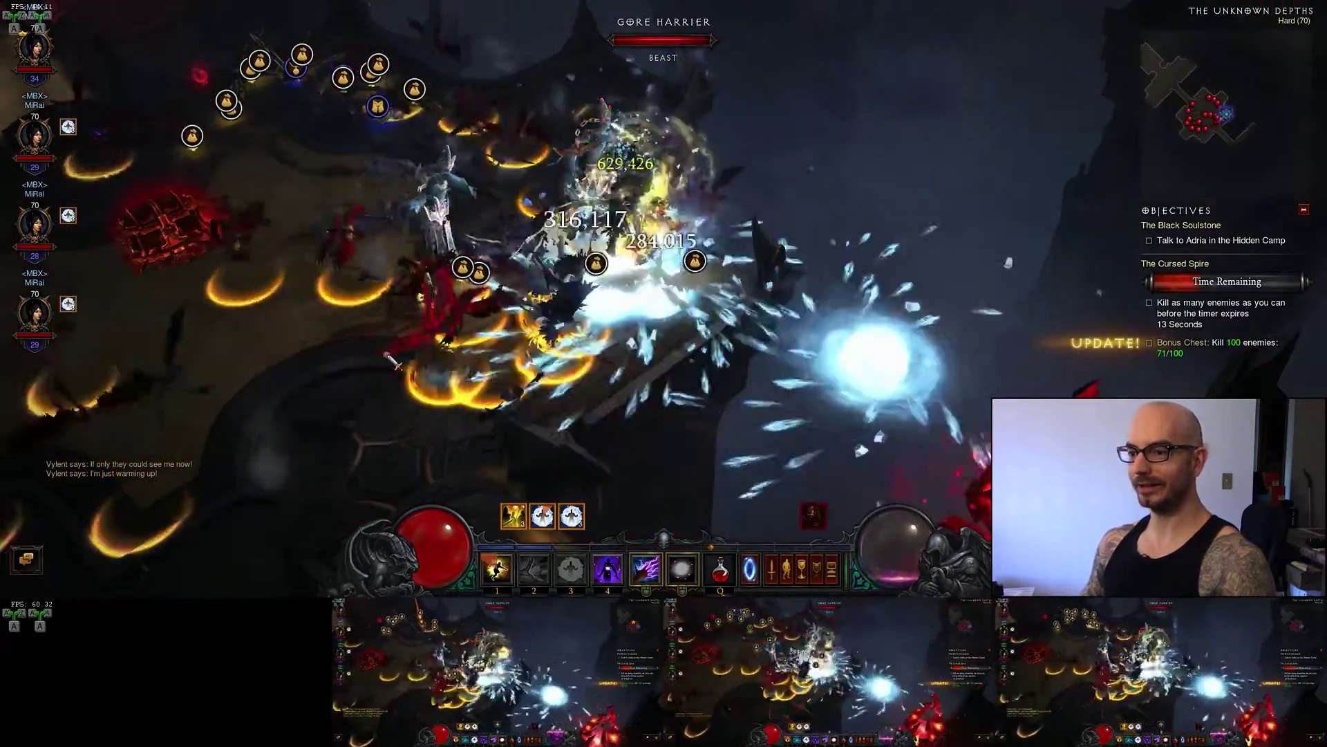
{"action": "right_click", "coordinate": [398, 253]}
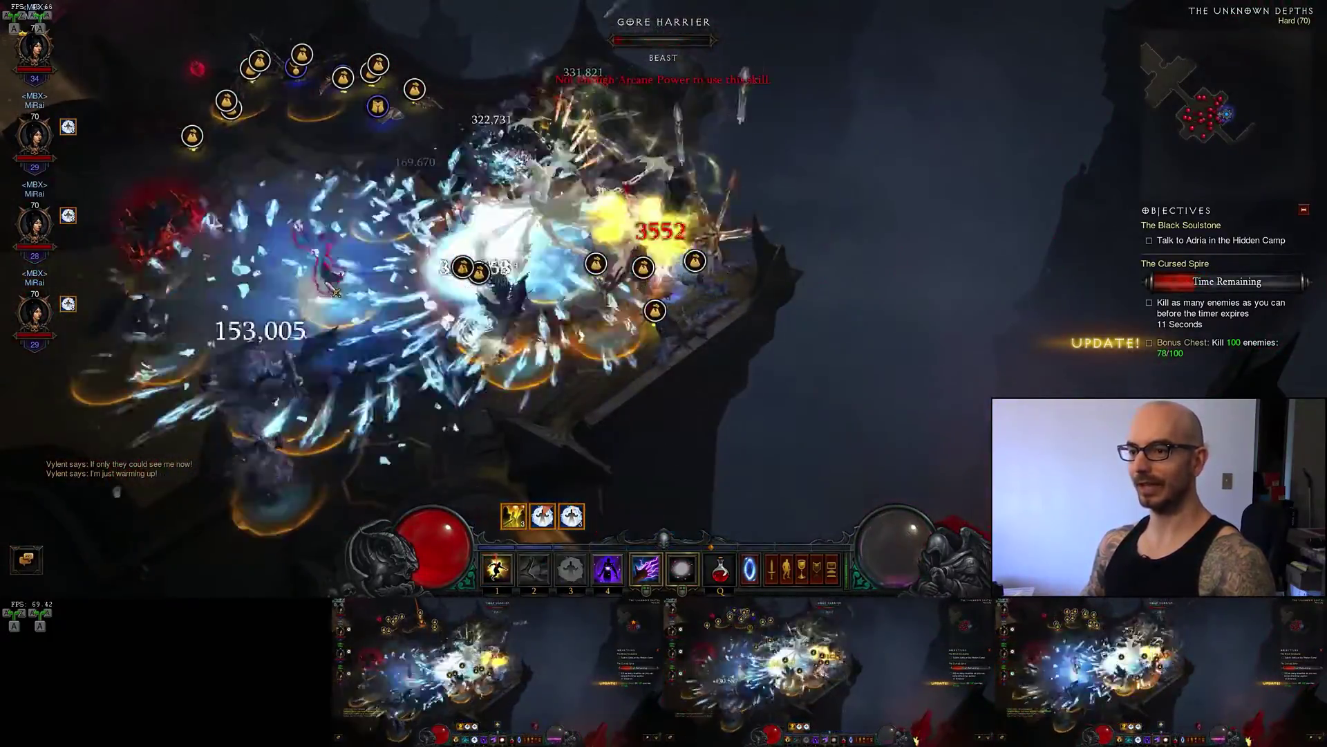
{"action": "right_click", "coordinate": [332, 284]}
{"action": "right_click", "coordinate": [349, 315]}
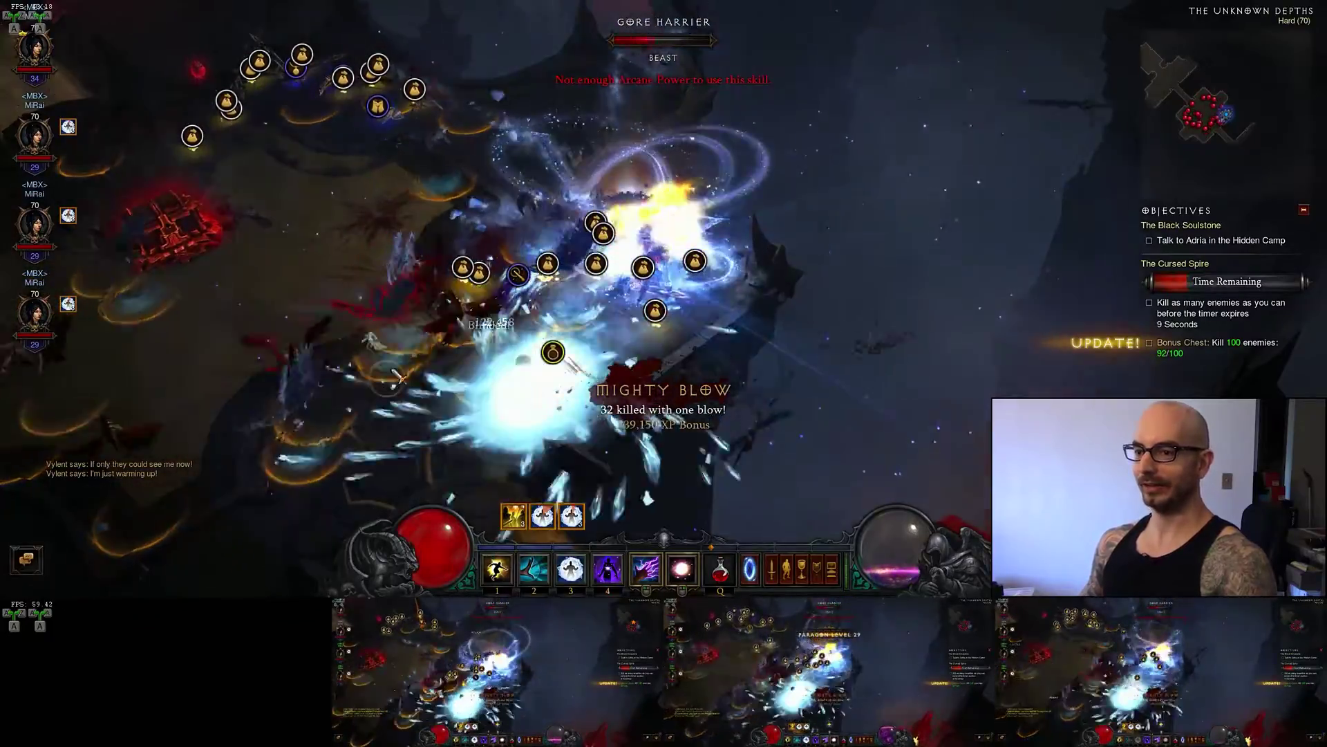
{"action": "key", "text": "1"}
{"action": "key", "text": "1"}
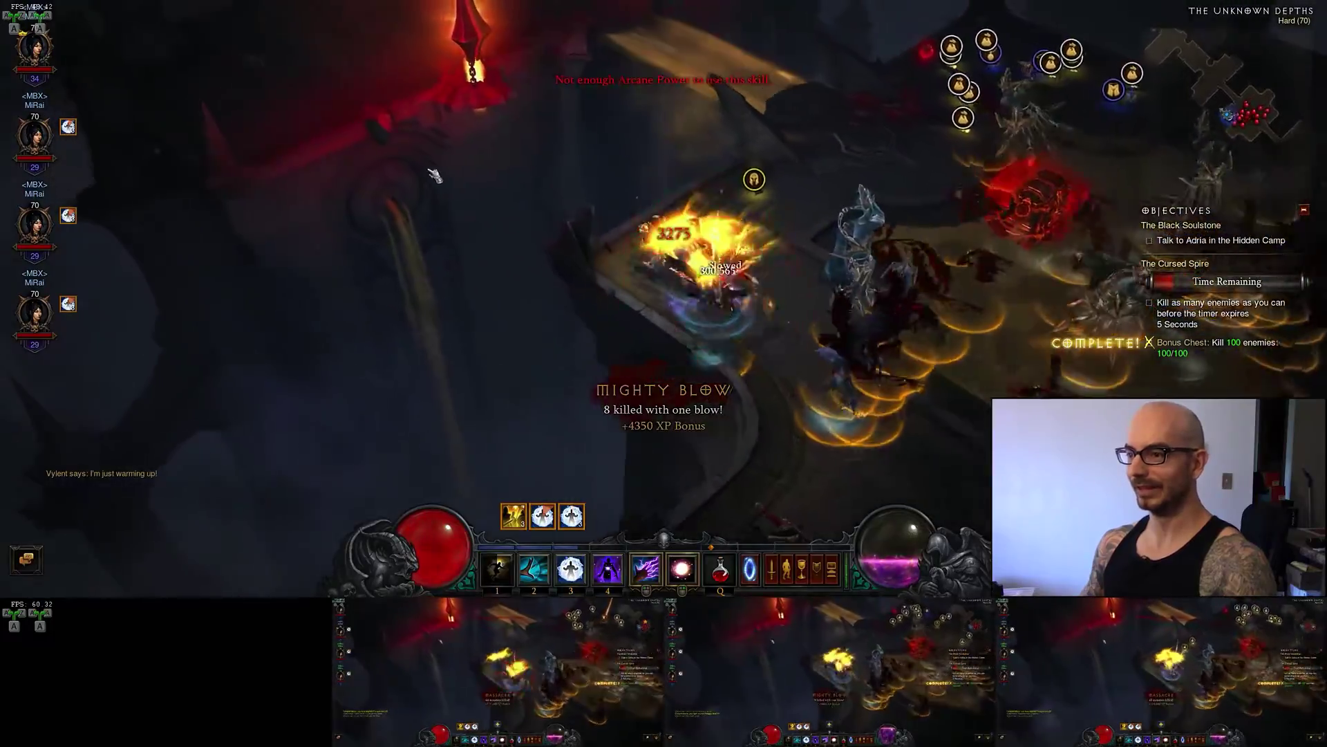
- Kill the remaining Cursed Spire enemies around the cursed chest to finish the event
{"action": "right_click", "coordinate": [898, 325]}
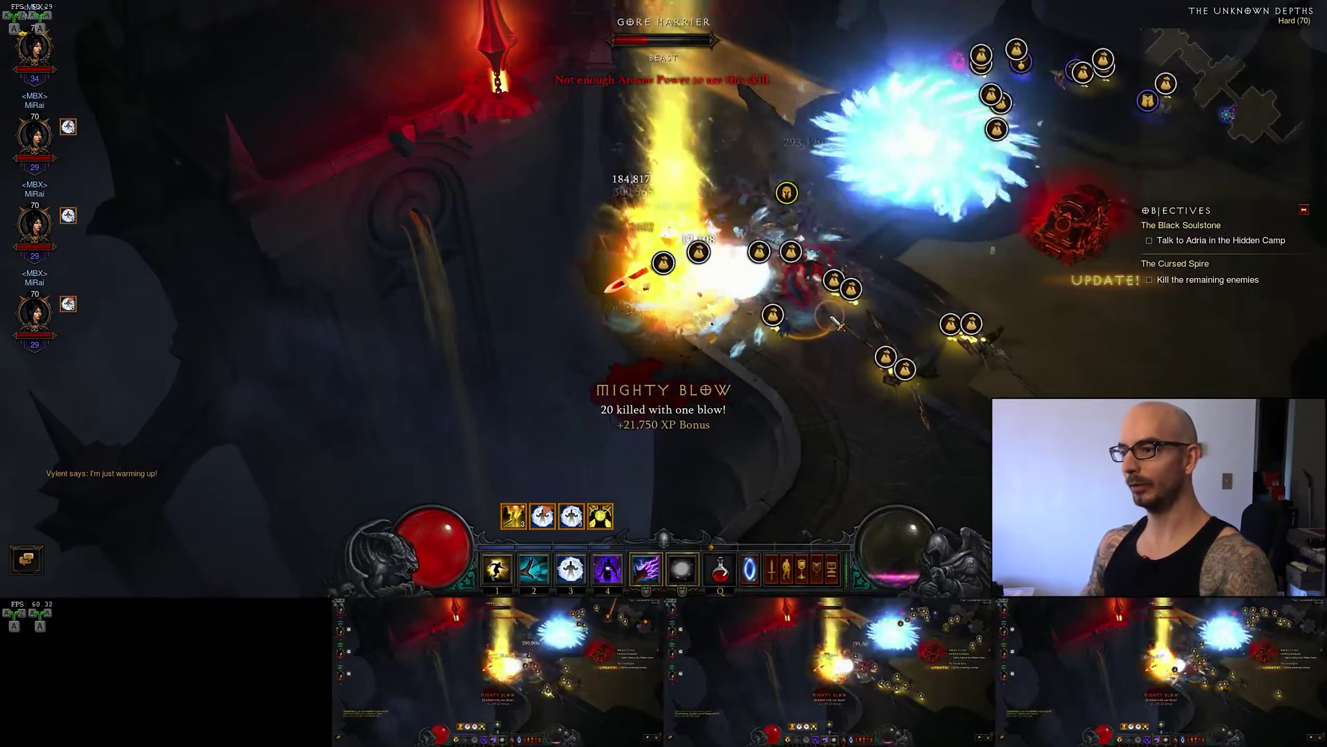
{"action": "left_click", "coordinate": [914, 357]}
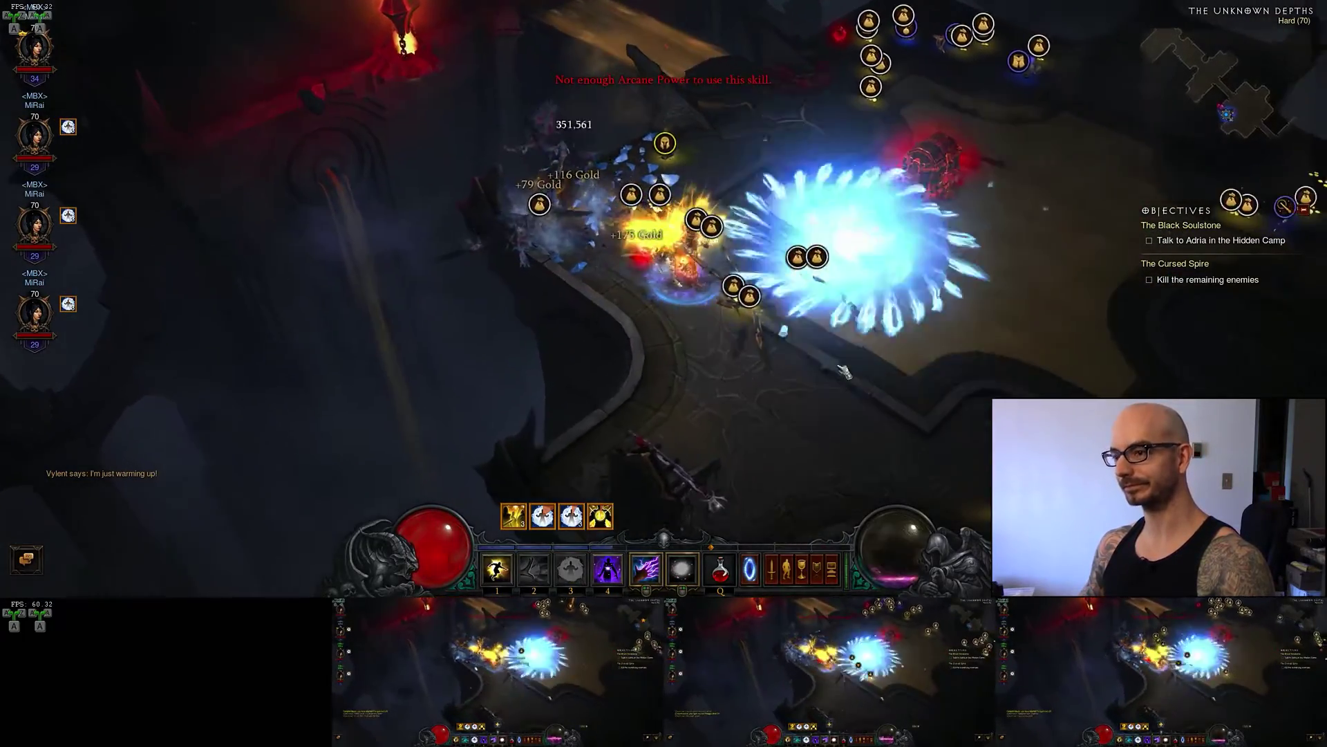
{"action": "left_click", "coordinate": [743, 148]}
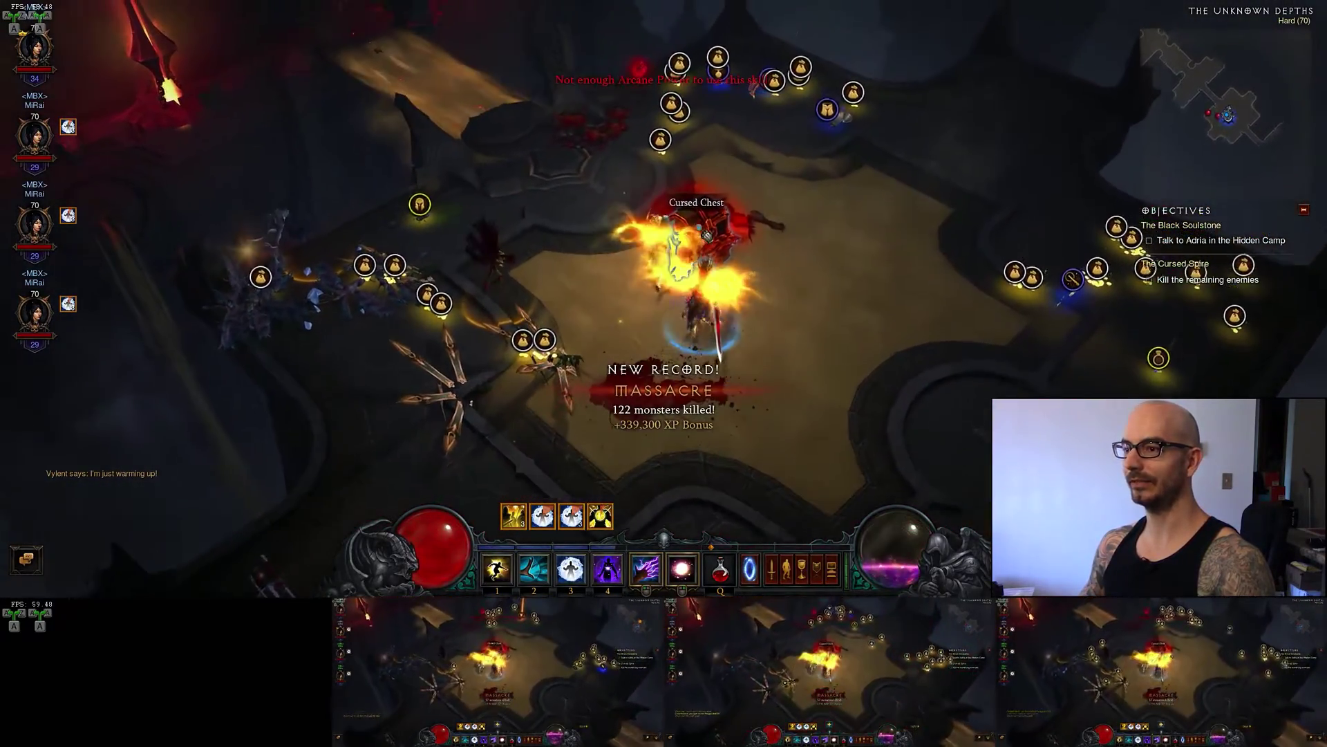
{"action": "right_click", "coordinate": [649, 334]}
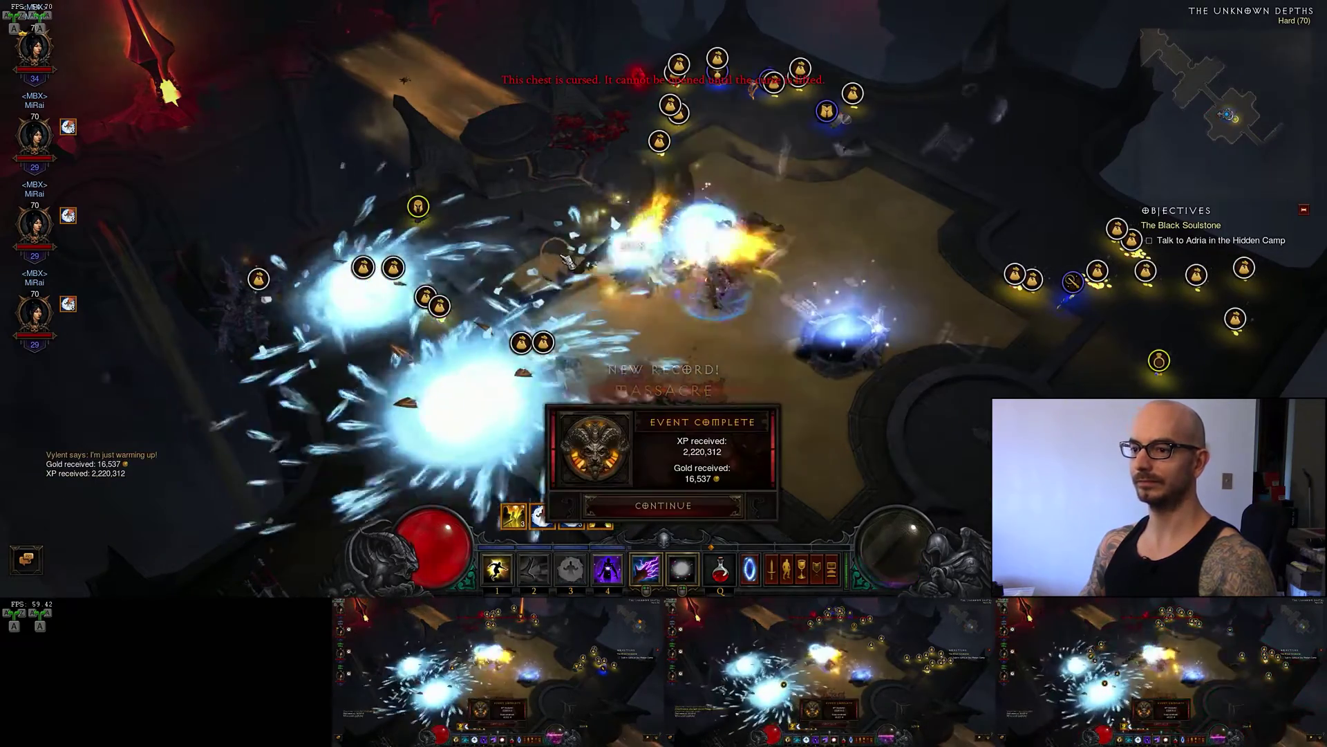
- Open the reward chests on the Cursed Spire platform
{"action": "left_click", "coordinate": [742, 316]}
{"action": "left_click", "coordinate": [749, 258]}
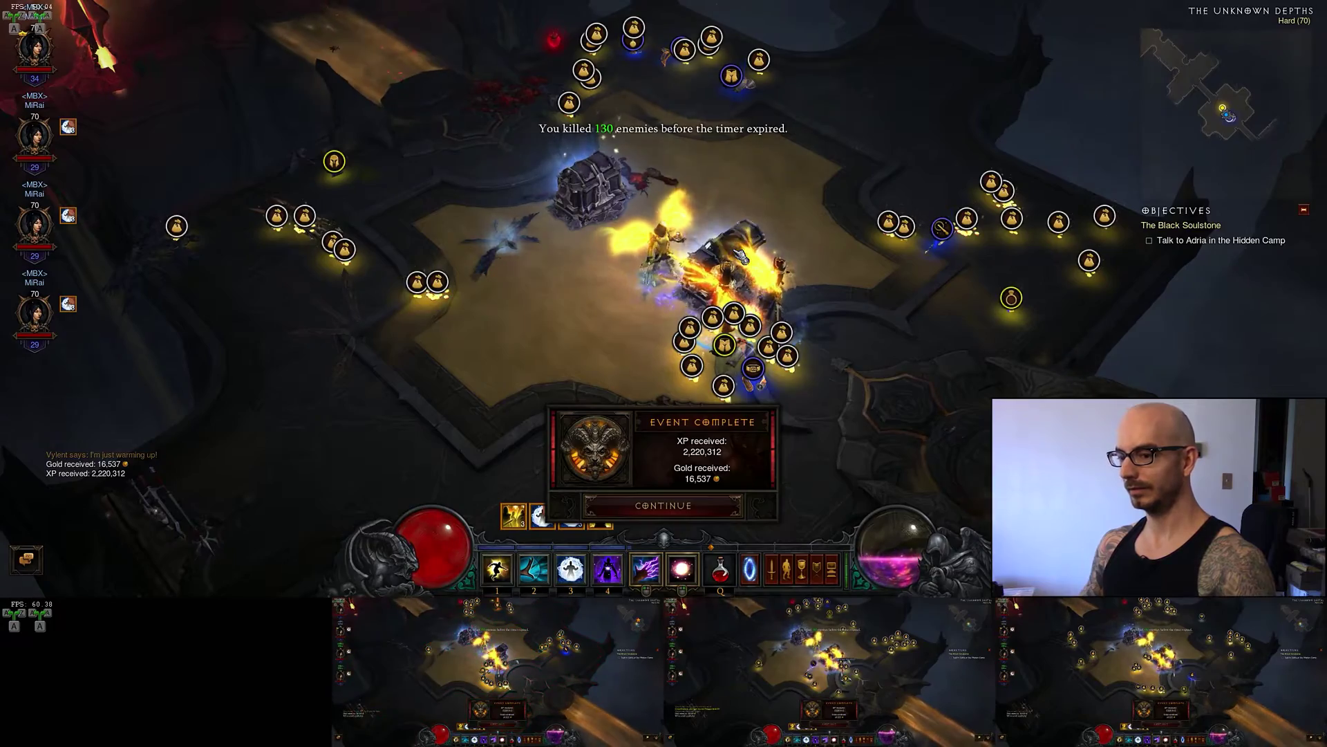
{"action": "left_click", "coordinate": [574, 194]}
- Collect the gold piles along the platform's upper ledge and dismiss the Event Complete notice
{"action": "left_click", "coordinate": [725, 196]}
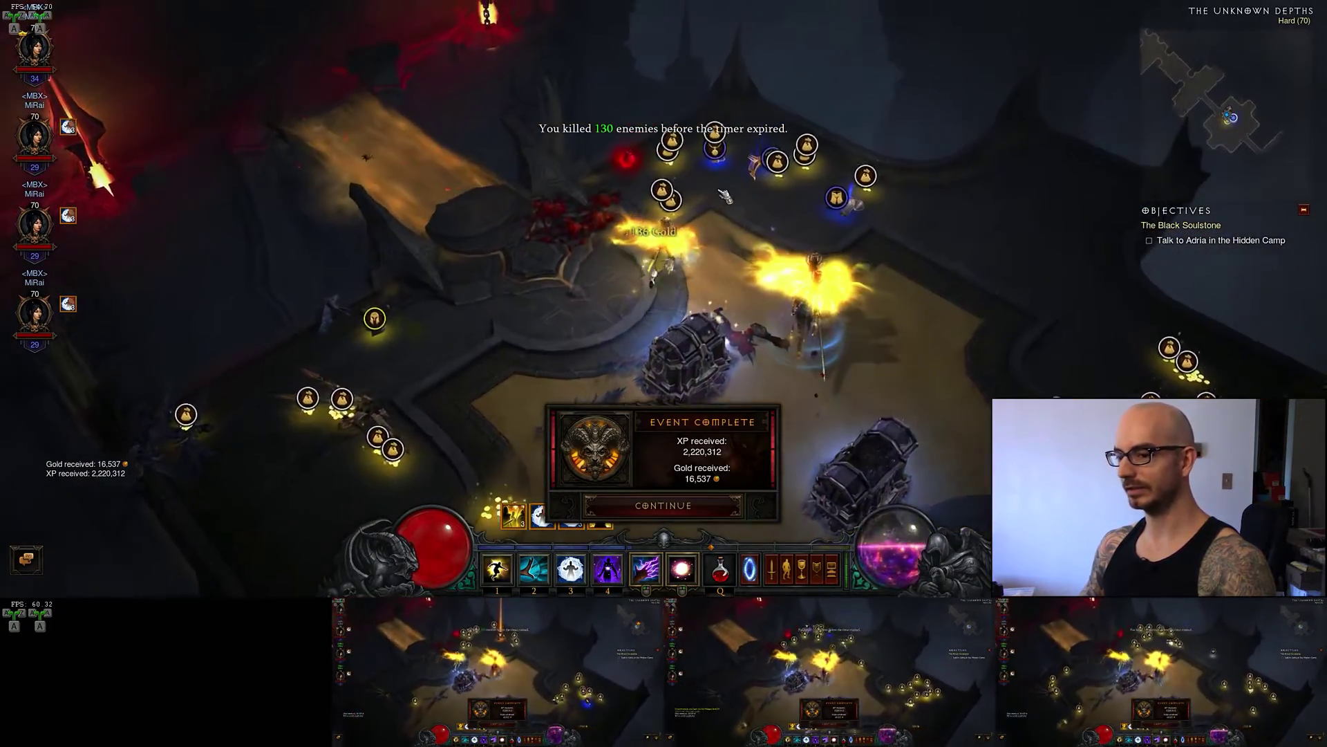
{"action": "left_click", "coordinate": [724, 195]}
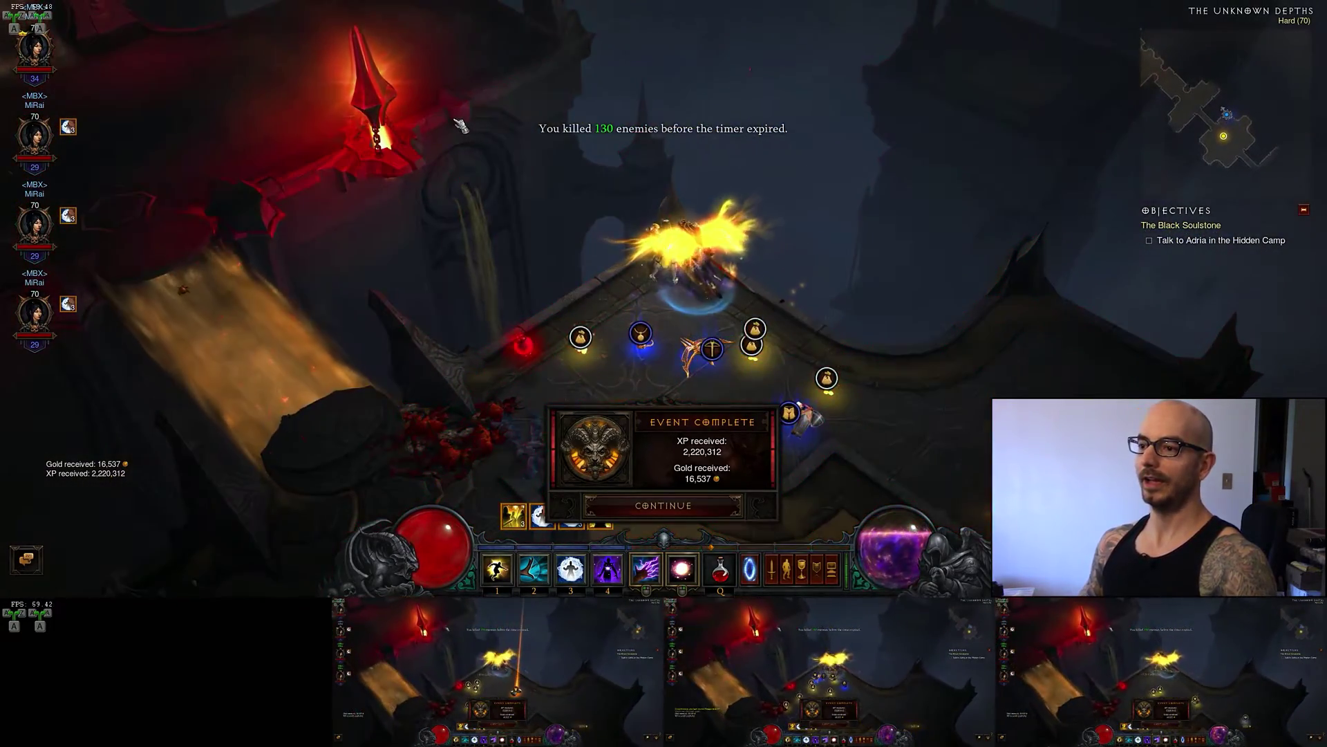
{"action": "left_click", "coordinate": [580, 332]}
{"action": "left_click", "coordinate": [753, 311]}
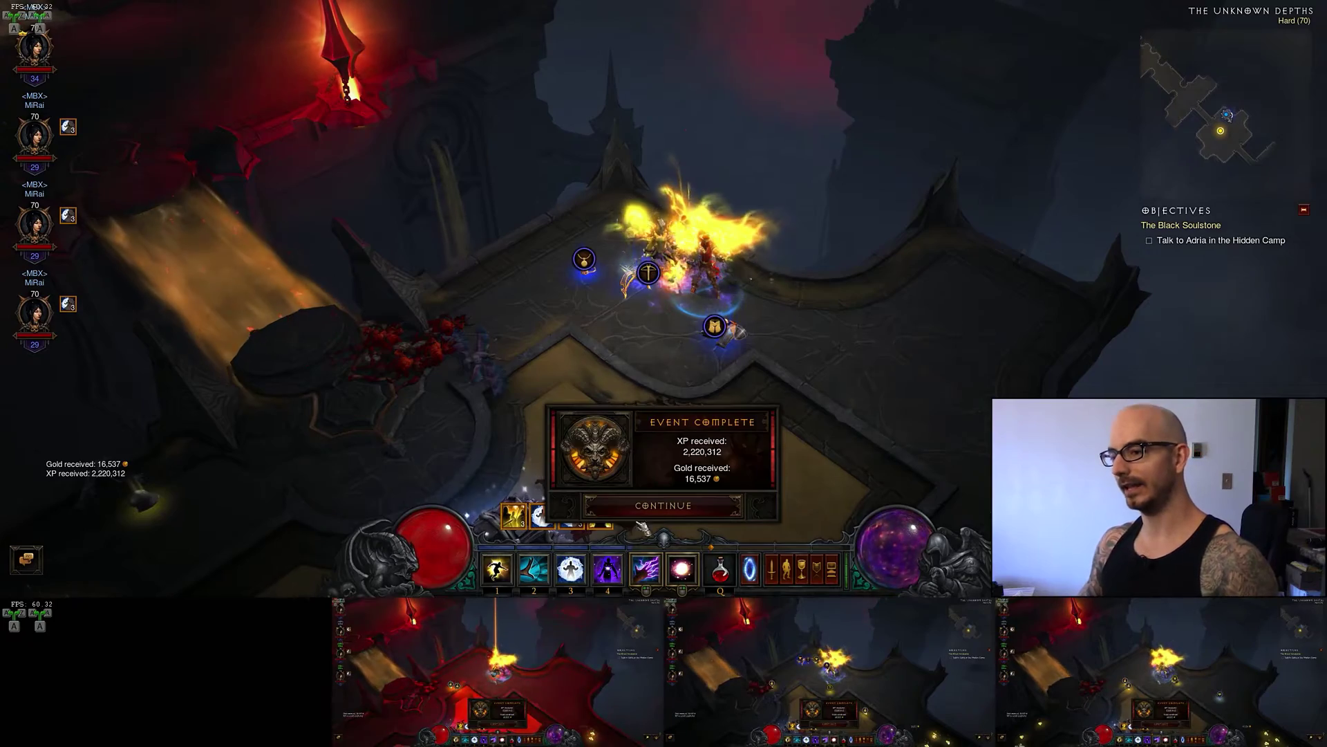
{"action": "left_click", "coordinate": [697, 505]}
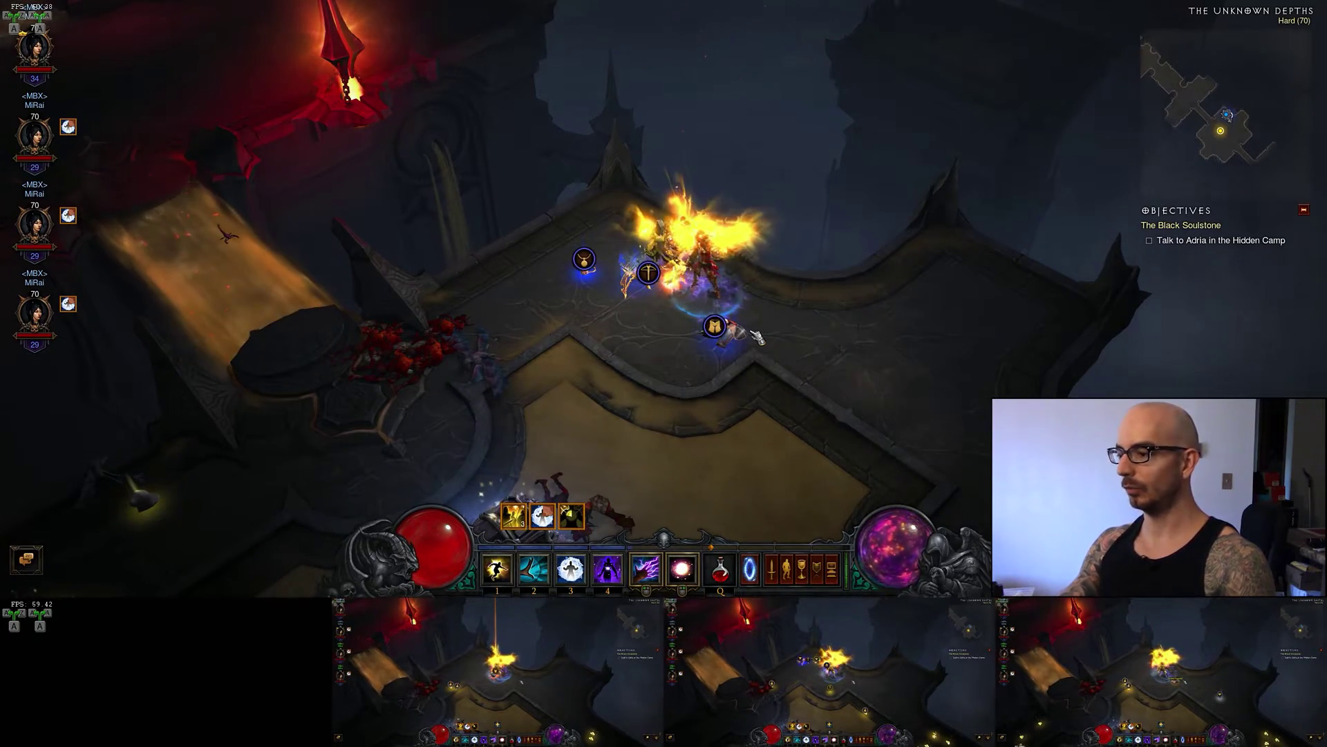
- Bring the game windows of characters 2, 3 and 4 to the main view in turn, and return to character 1
{"action": "key", "text": "ctrl+alt+2"}
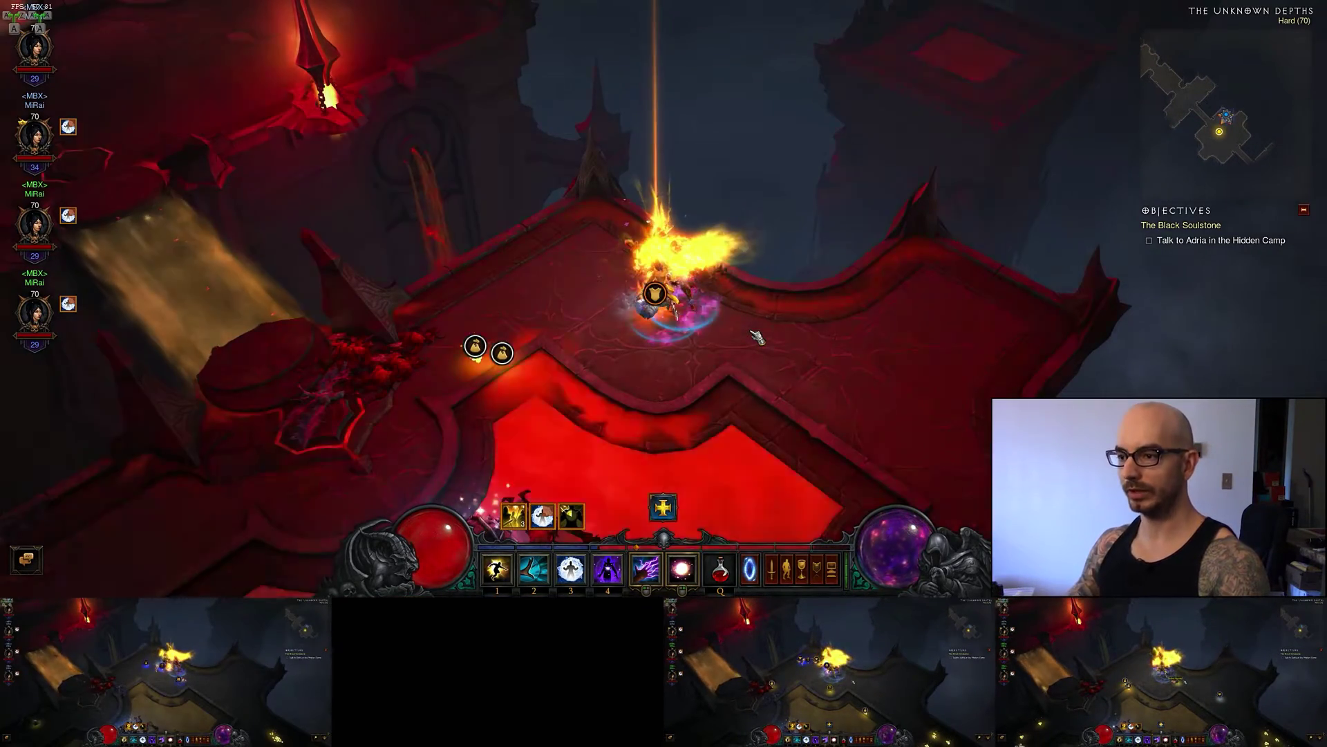
{"action": "key", "text": "ctrl+alt+3"}
{"action": "key", "text": "ctrl+alt+4"}
{"action": "key", "text": "F1"}
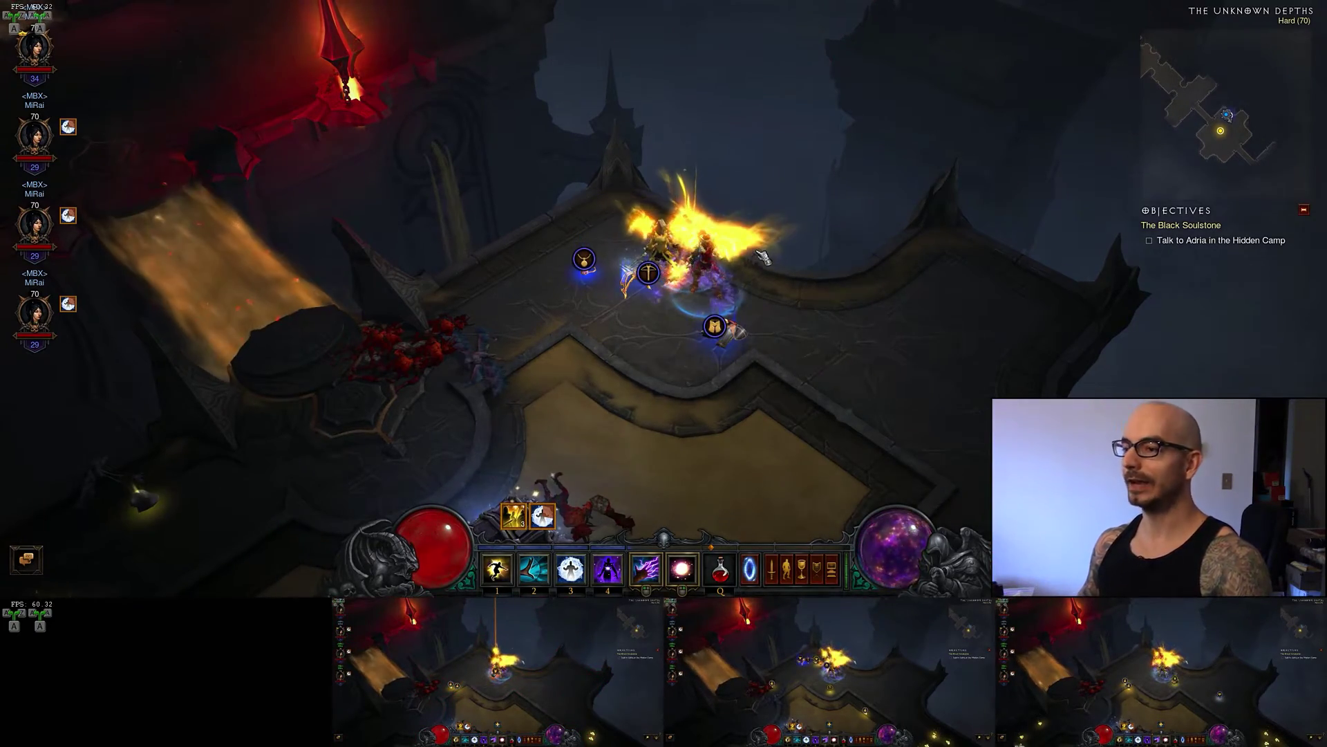
- Move the whole team along the ledge to its far corner, away from the dropped loot
{"action": "left_click", "coordinate": [779, 289]}
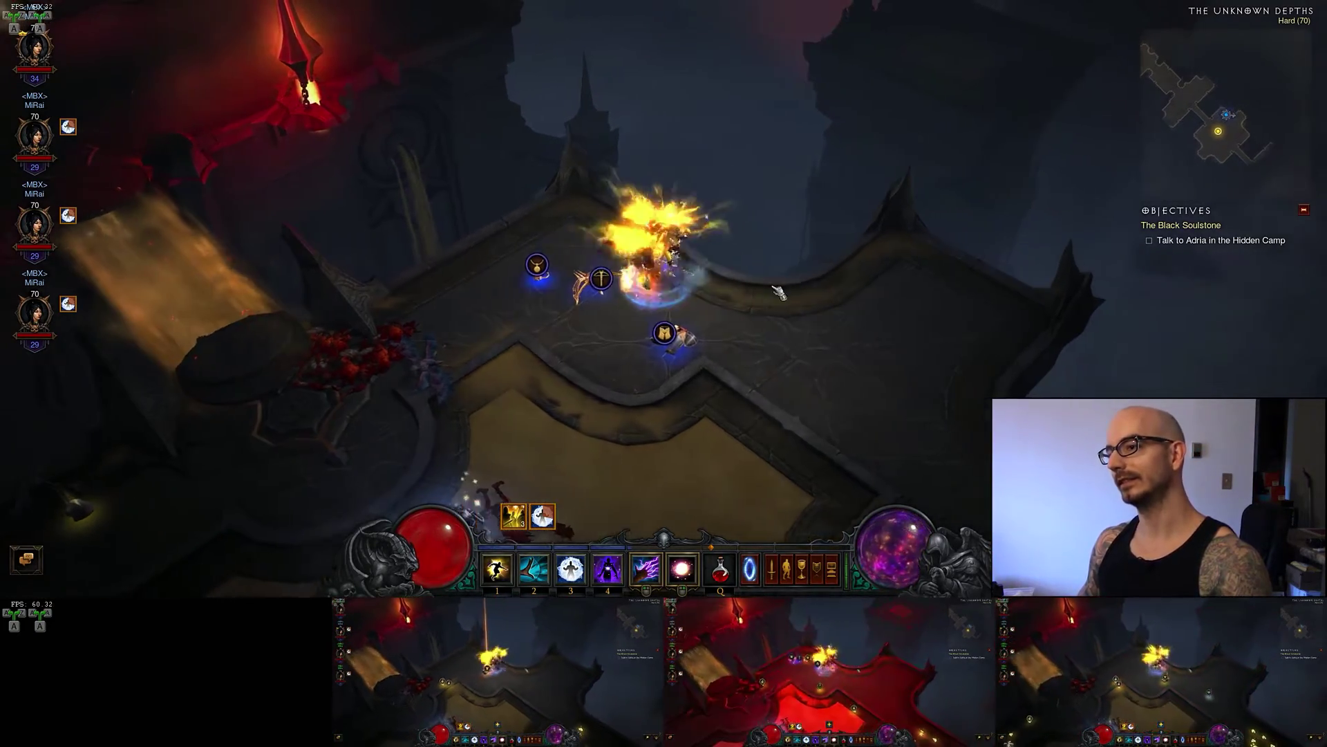
{"action": "mouse_move", "coordinate": [784, 322]}
{"action": "left_mouse_down"}
{"action": "mouse_move", "coordinate": [768, 193]}
{"action": "mouse_move", "coordinate": [726, 159]}
{"action": "left_mouse_up"}
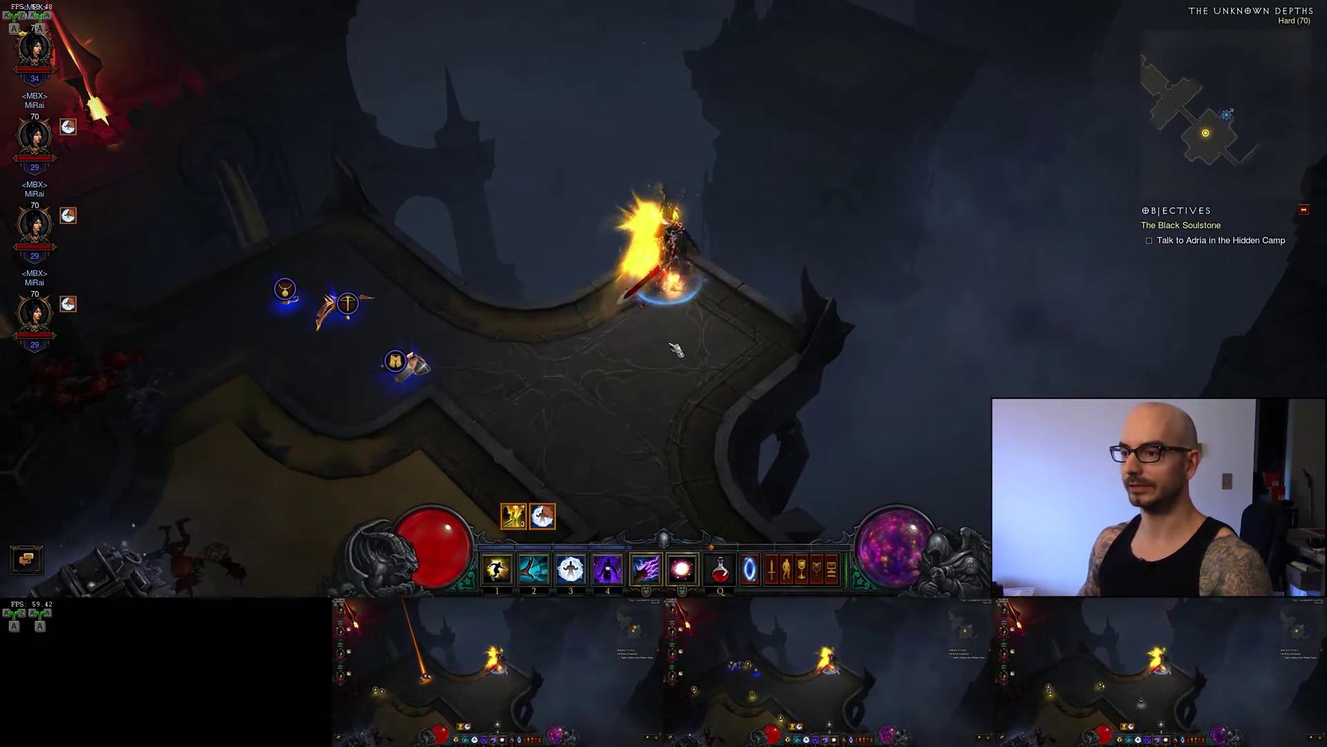
{"action": "left_click", "coordinate": [581, 457]}
{"action": "left_click", "coordinate": [755, 238]}
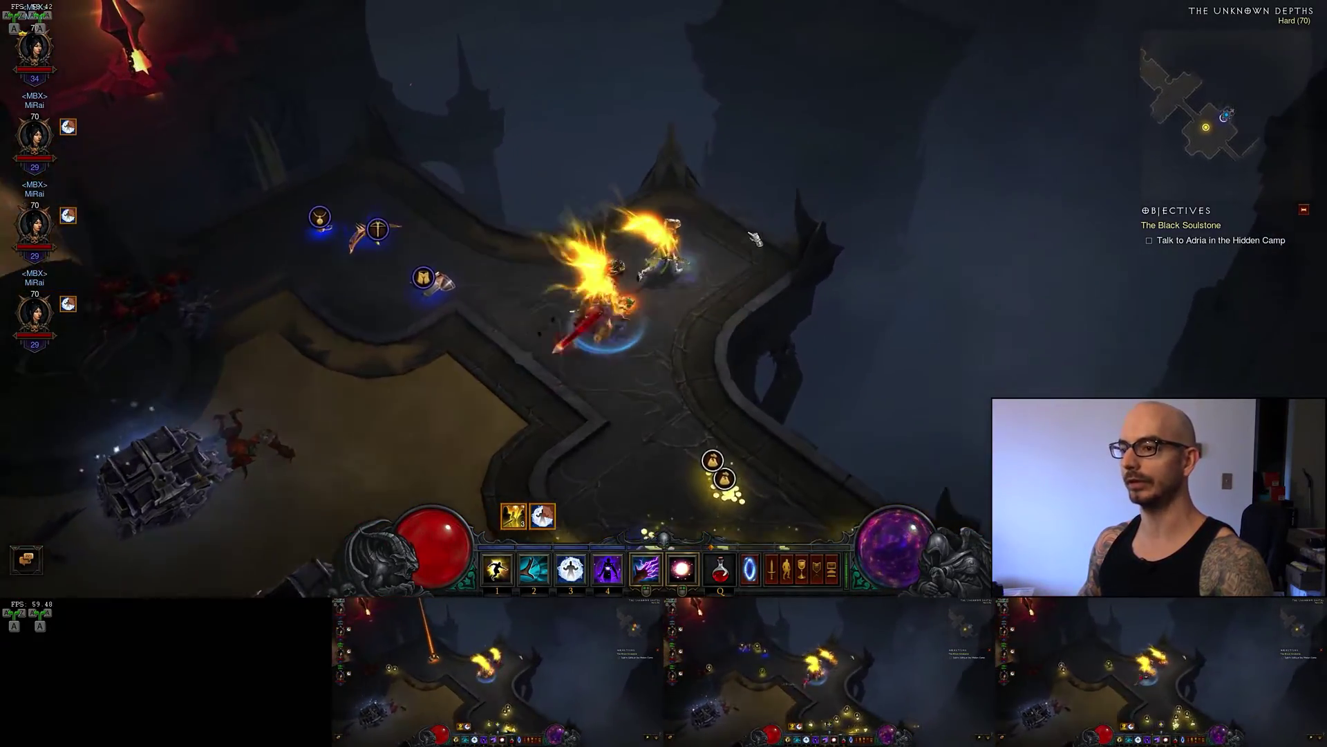
{"action": "left_click", "coordinate": [608, 137]}
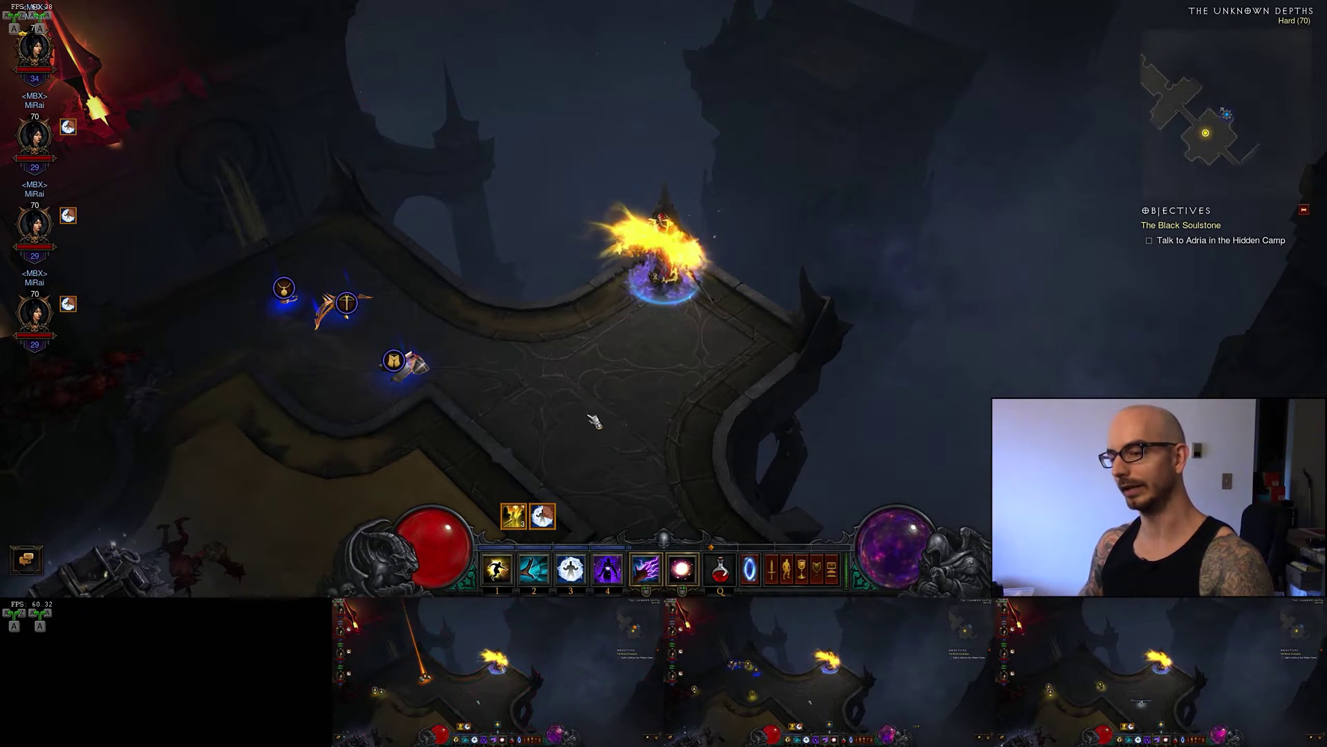
- Take control of character 3 alone and run it back and forth across the ledge while the others stay put
{"action": "key", "text": "ctrl+alt+3"}
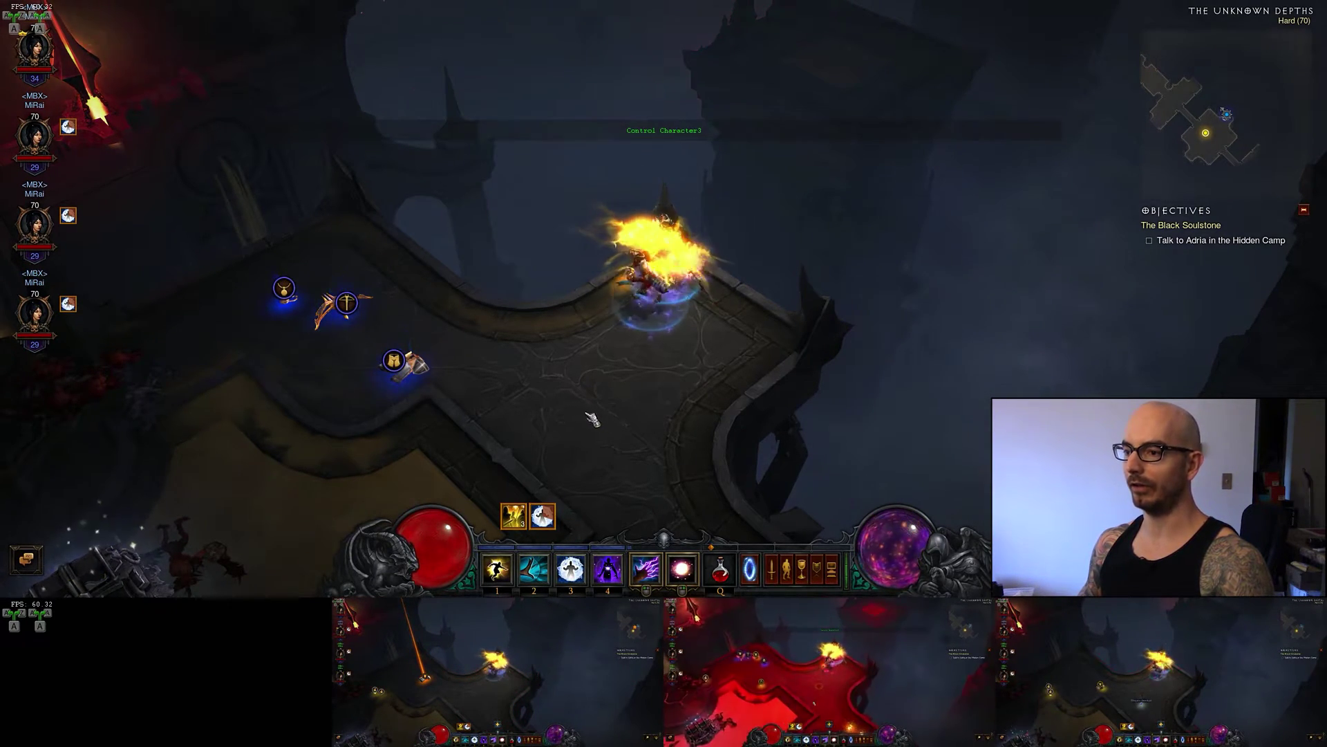
{"action": "left_click", "coordinate": [453, 462]}
{"action": "left_click", "coordinate": [698, 323]}
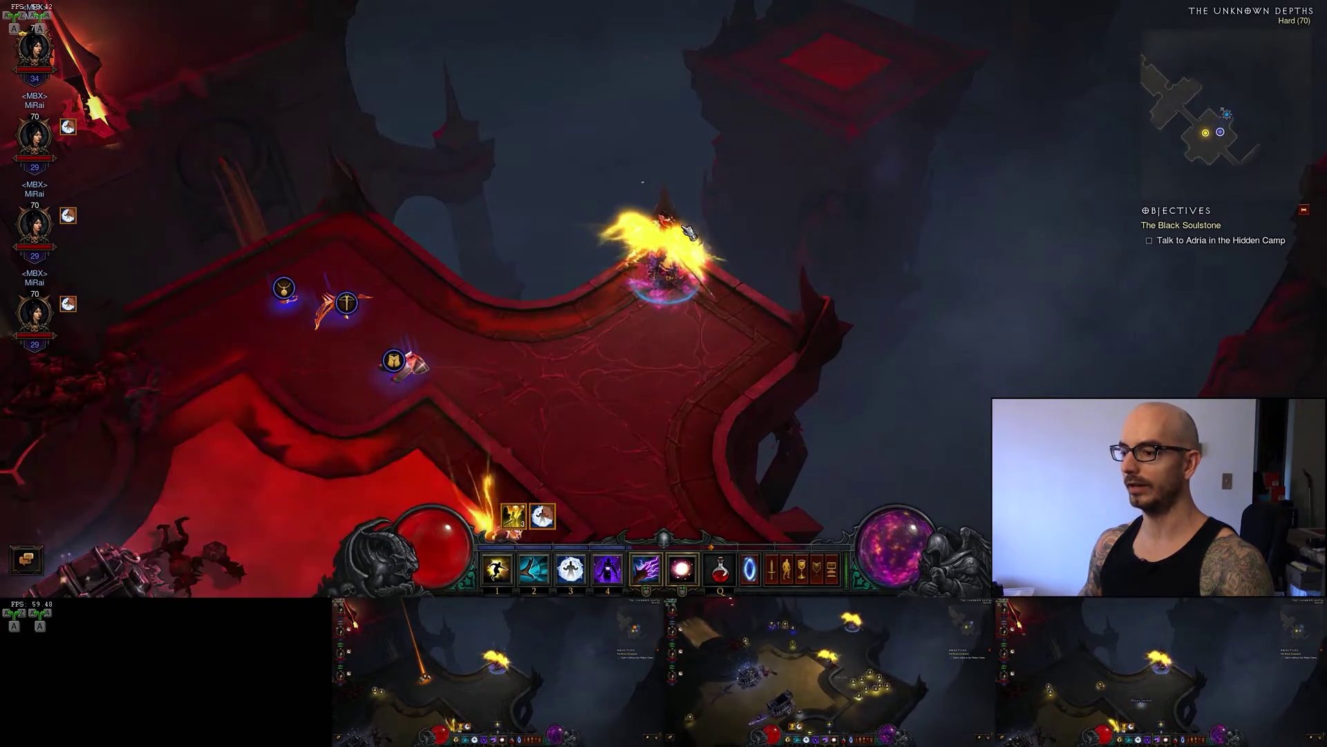
{"action": "left_click", "coordinate": [632, 323]}
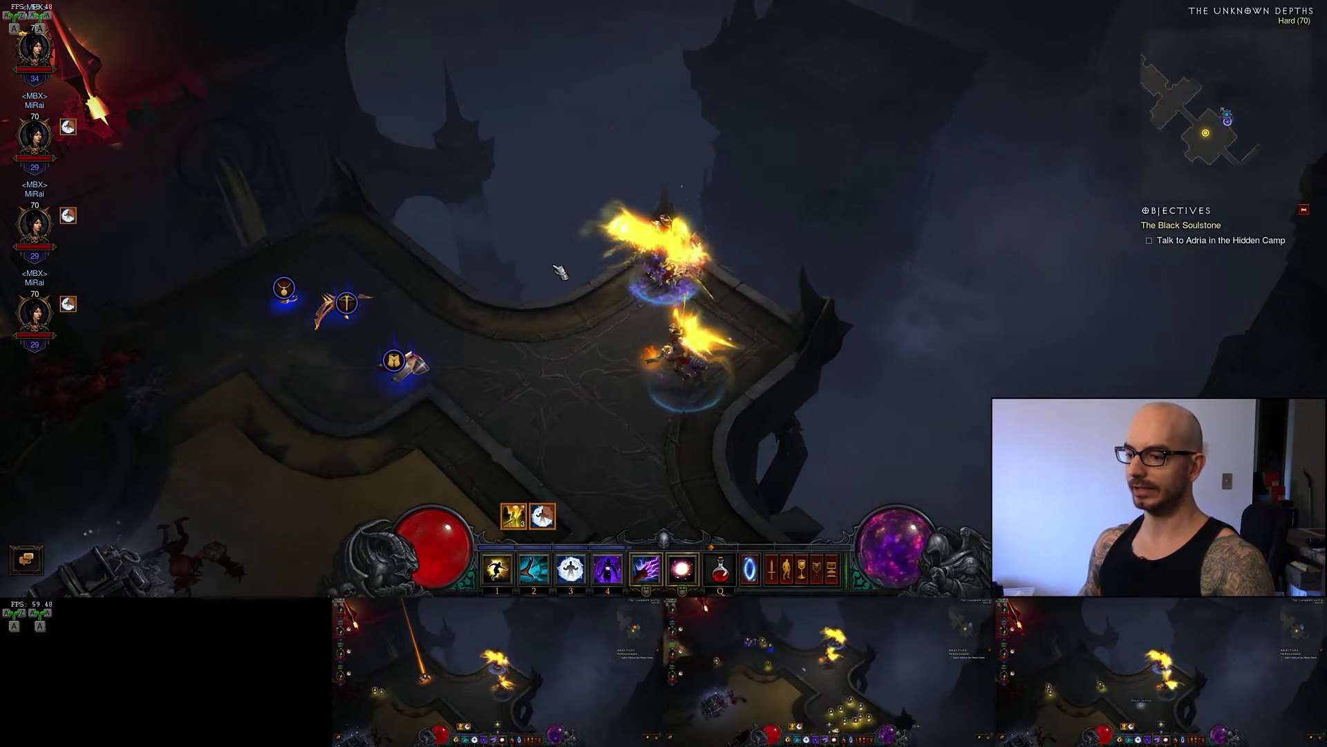
{"action": "left_click", "coordinate": [729, 279]}
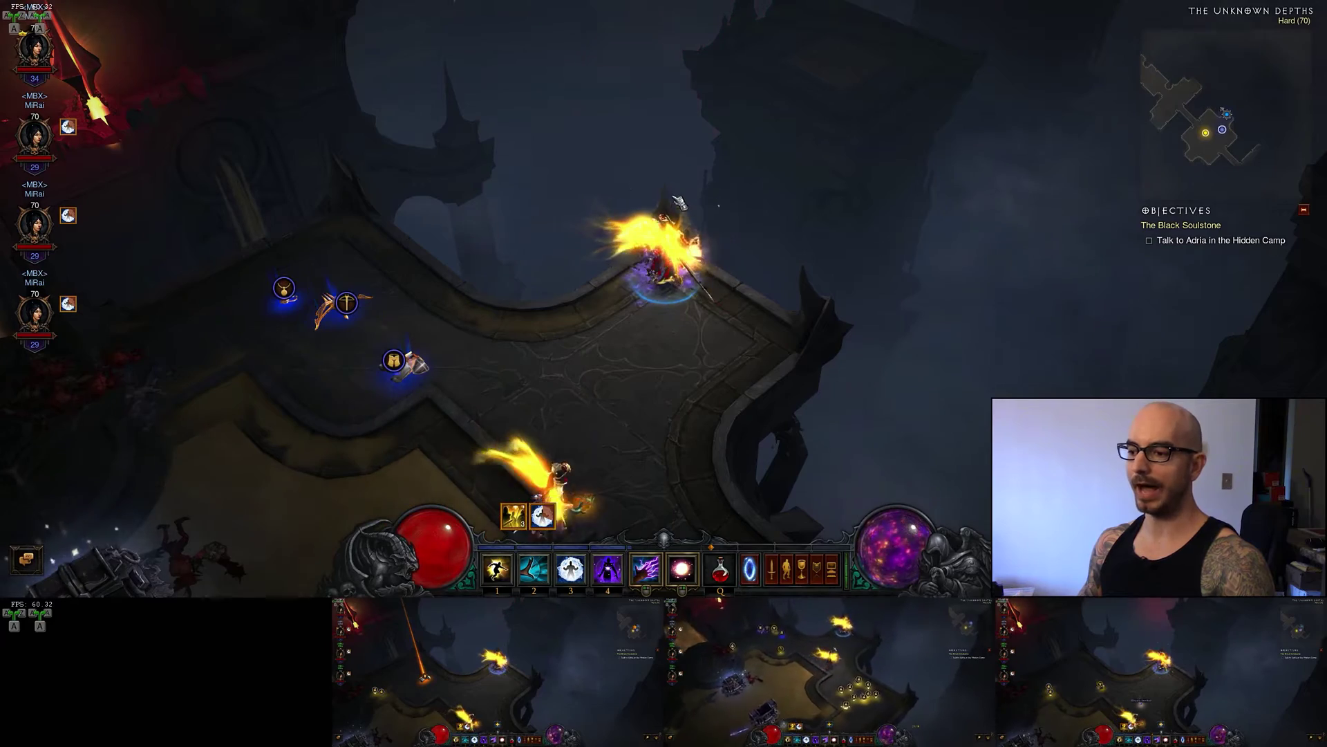
{"action": "left_click", "coordinate": [598, 297]}
{"action": "left_click", "coordinate": [752, 275]}
{"action": "left_click", "coordinate": [595, 297]}
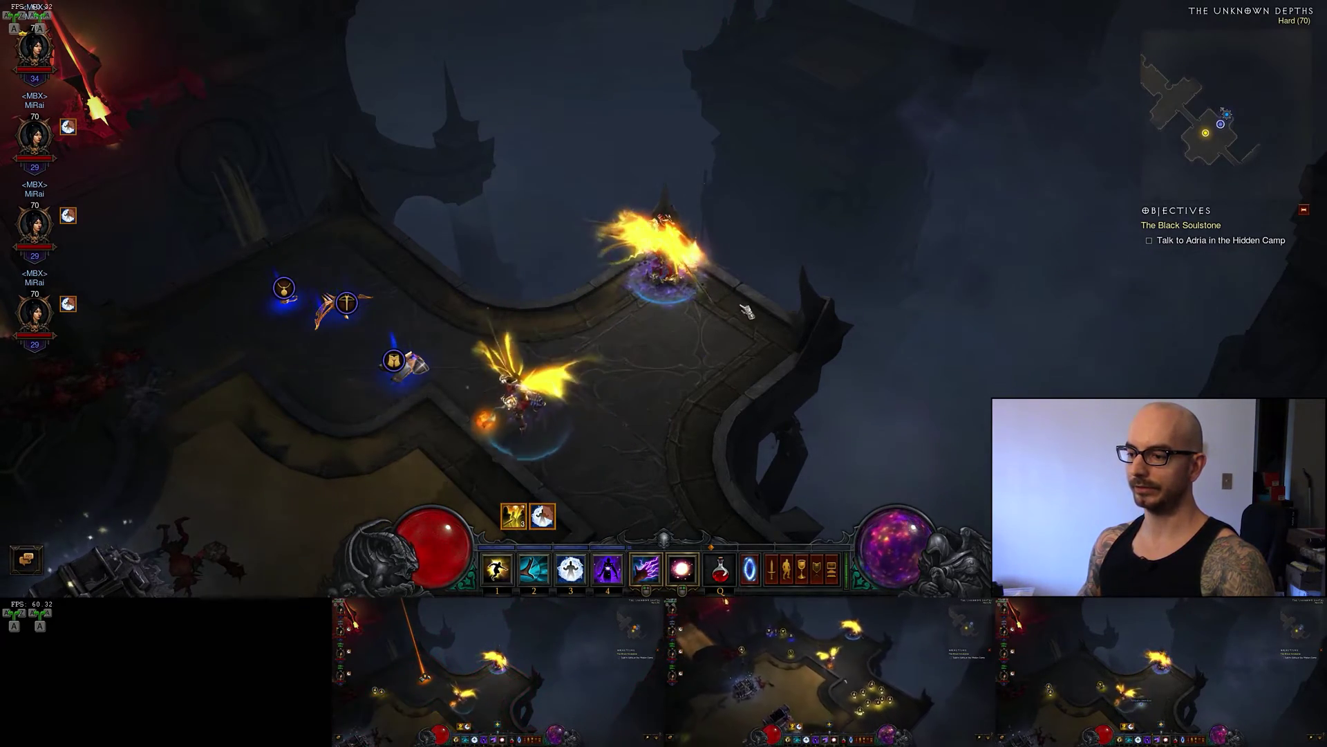
{"action": "left_click", "coordinate": [747, 308]}
{"action": "left_click", "coordinate": [598, 299]}
{"action": "left_click", "coordinate": [703, 306]}
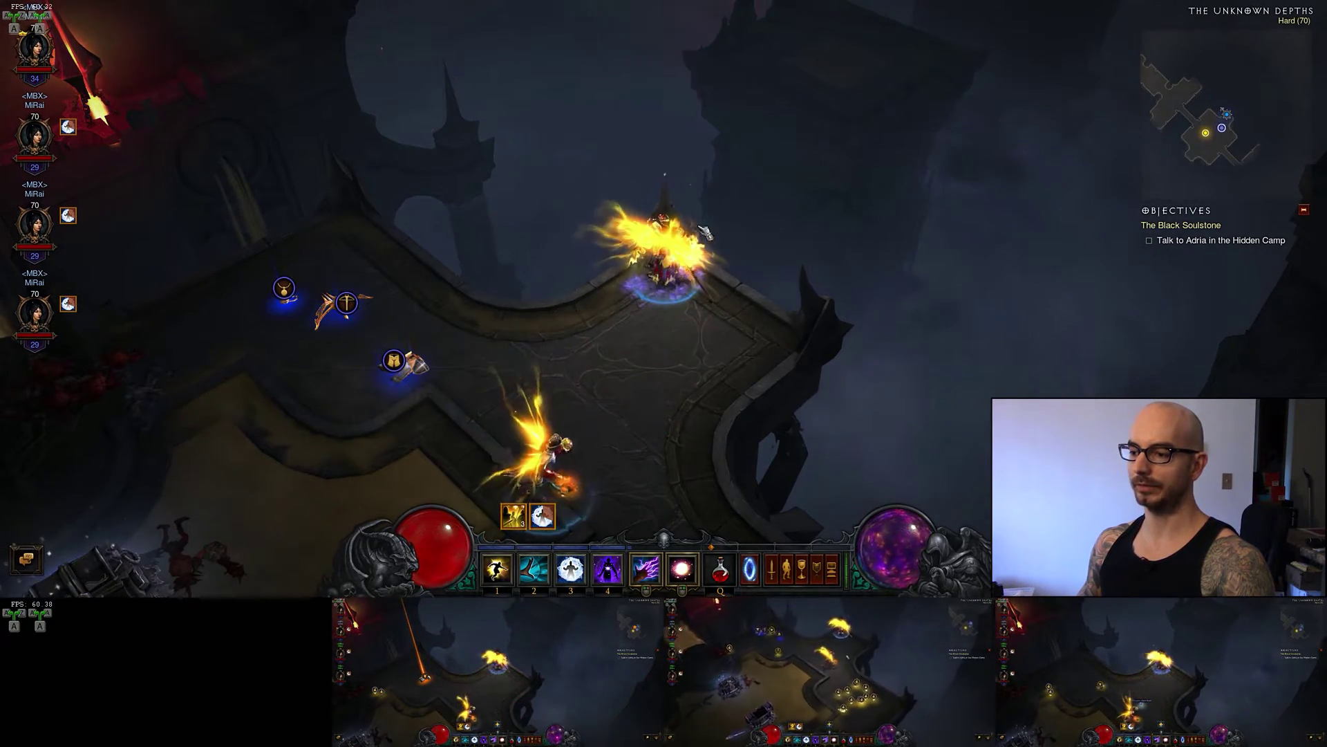
{"action": "left_click", "coordinate": [735, 235]}
{"action": "left_click", "coordinate": [596, 321]}
{"action": "left_click", "coordinate": [718, 296]}
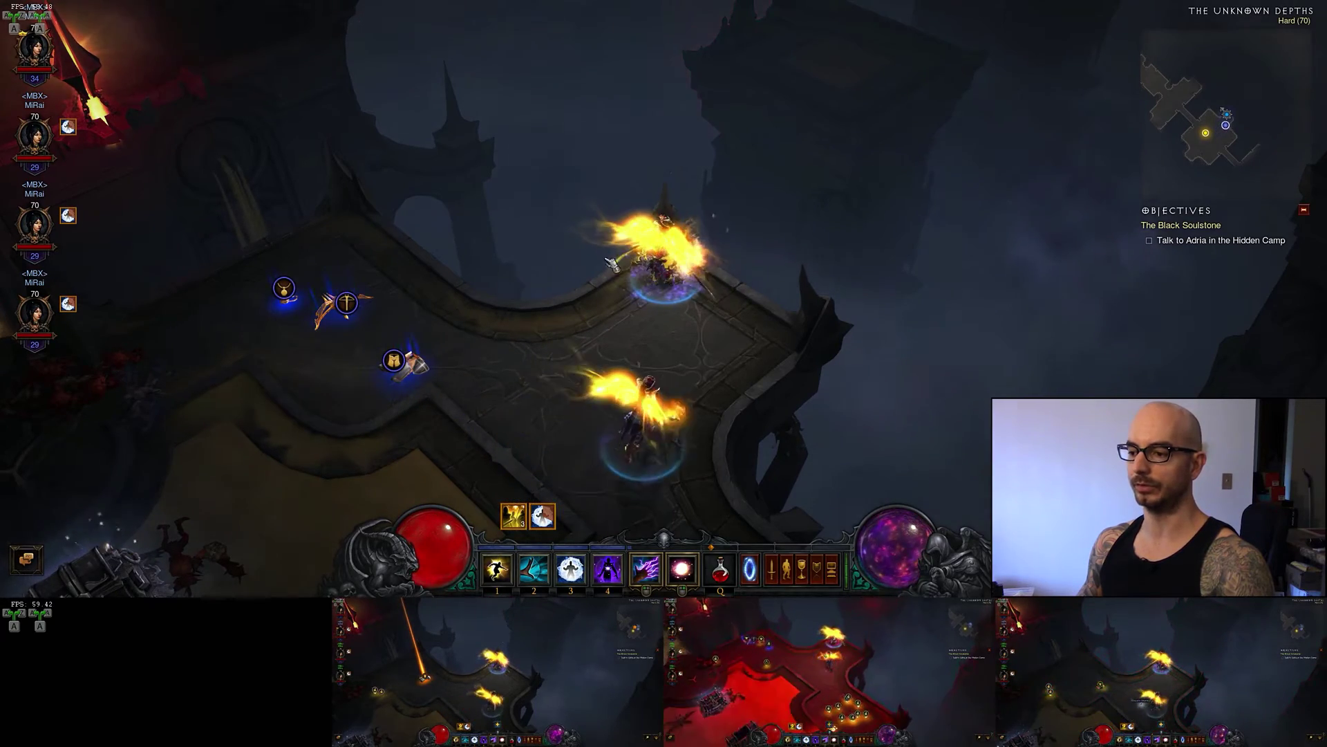
- Show character 2's view as a feed around the cursor and pick up the dropped chest armor through it
{"action": "key", "text": "shift+alt+r"}
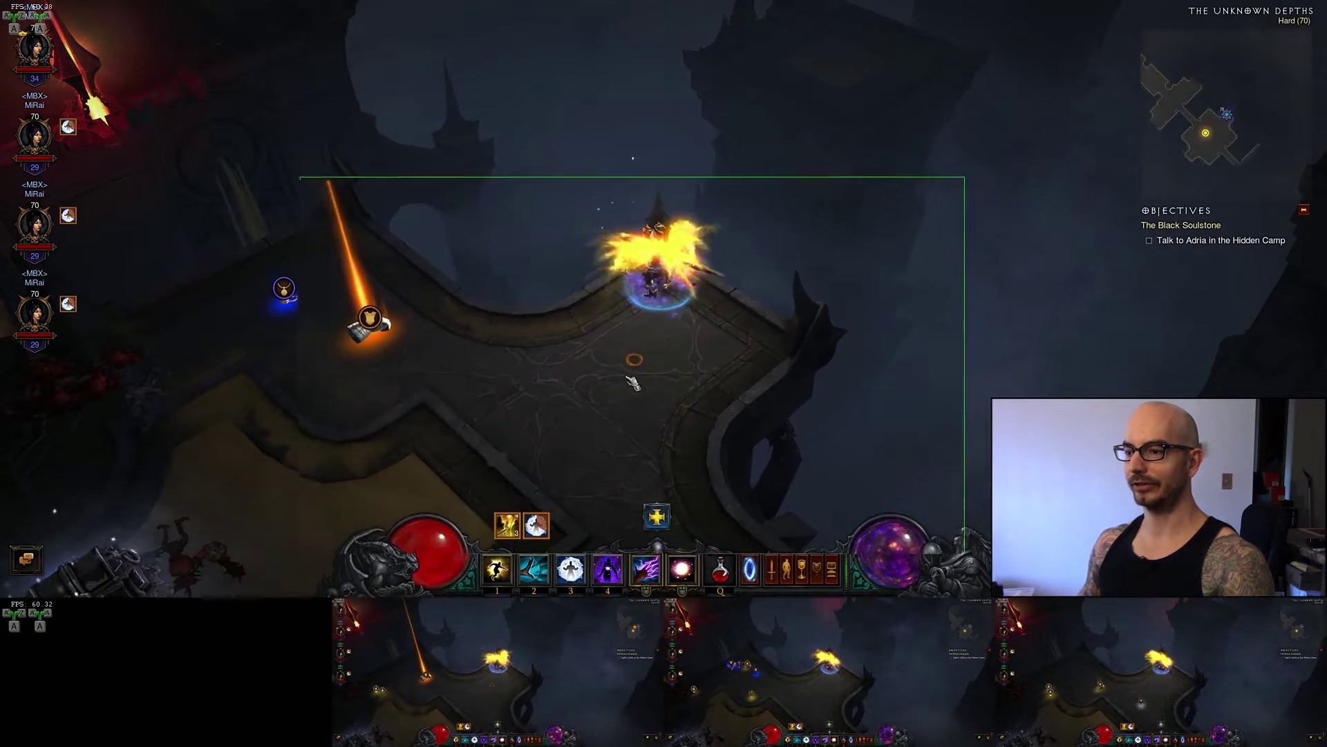
{"action": "mouse_move", "coordinate": [626, 377]}
{"action": "left_mouse_down"}
{"action": "mouse_move", "coordinate": [603, 399]}
{"action": "mouse_move", "coordinate": [572, 340]}
{"action": "mouse_move", "coordinate": [628, 275]}
{"action": "mouse_move", "coordinate": [746, 237]}
{"action": "mouse_move", "coordinate": [804, 246]}
{"action": "mouse_move", "coordinate": [664, 319]}
{"action": "mouse_move", "coordinate": [567, 323]}
{"action": "mouse_move", "coordinate": [553, 339]}
{"action": "mouse_move", "coordinate": [589, 267]}
{"action": "mouse_move", "coordinate": [699, 229]}
{"action": "mouse_move", "coordinate": [750, 274]}
{"action": "mouse_move", "coordinate": [657, 334]}
{"action": "mouse_move", "coordinate": [634, 284]}
{"action": "mouse_move", "coordinate": [776, 209]}
{"action": "mouse_move", "coordinate": [739, 276]}
{"action": "mouse_move", "coordinate": [645, 343]}
{"action": "mouse_move", "coordinate": [717, 351]}
{"action": "mouse_move", "coordinate": [660, 354]}
{"action": "mouse_move", "coordinate": [552, 279]}
{"action": "mouse_move", "coordinate": [671, 211]}
{"action": "mouse_move", "coordinate": [669, 198]}
{"action": "mouse_move", "coordinate": [531, 167]}
{"action": "mouse_move", "coordinate": [634, 250]}
{"action": "left_mouse_up"}
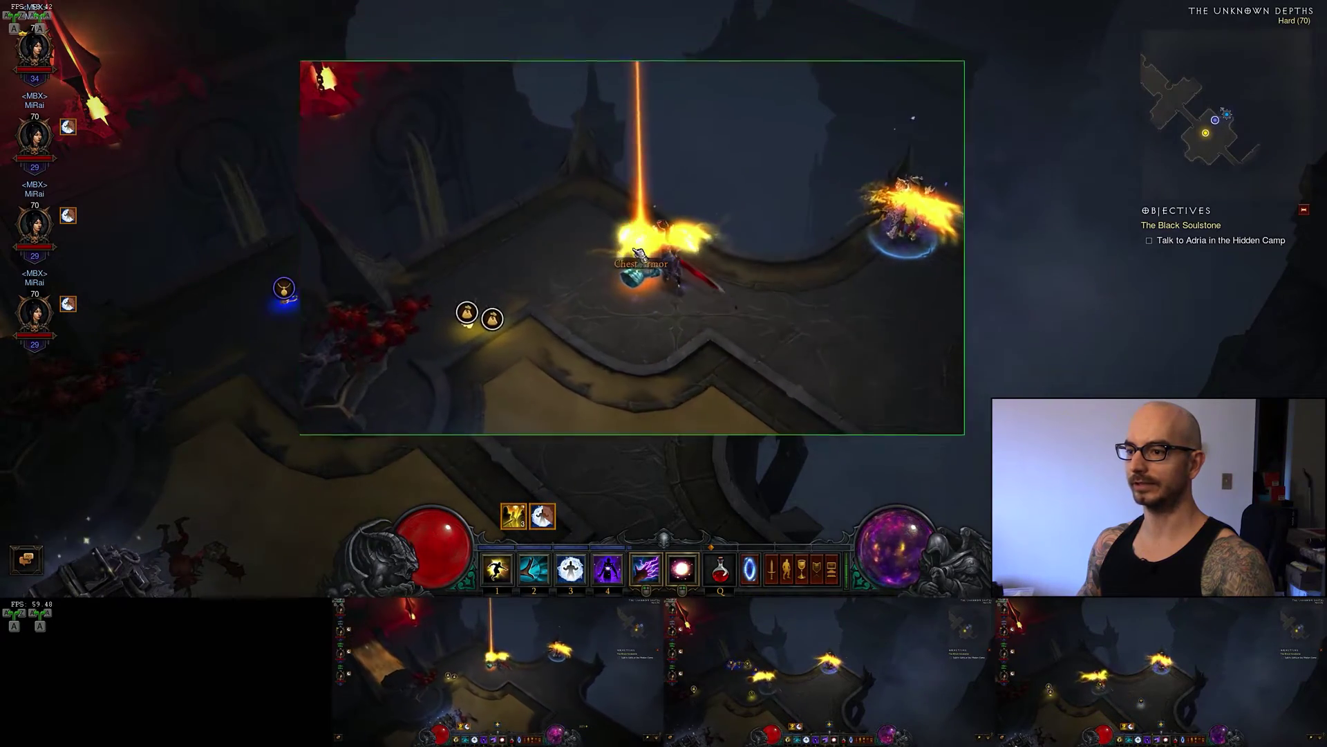
{"action": "left_click", "coordinate": [658, 276]}
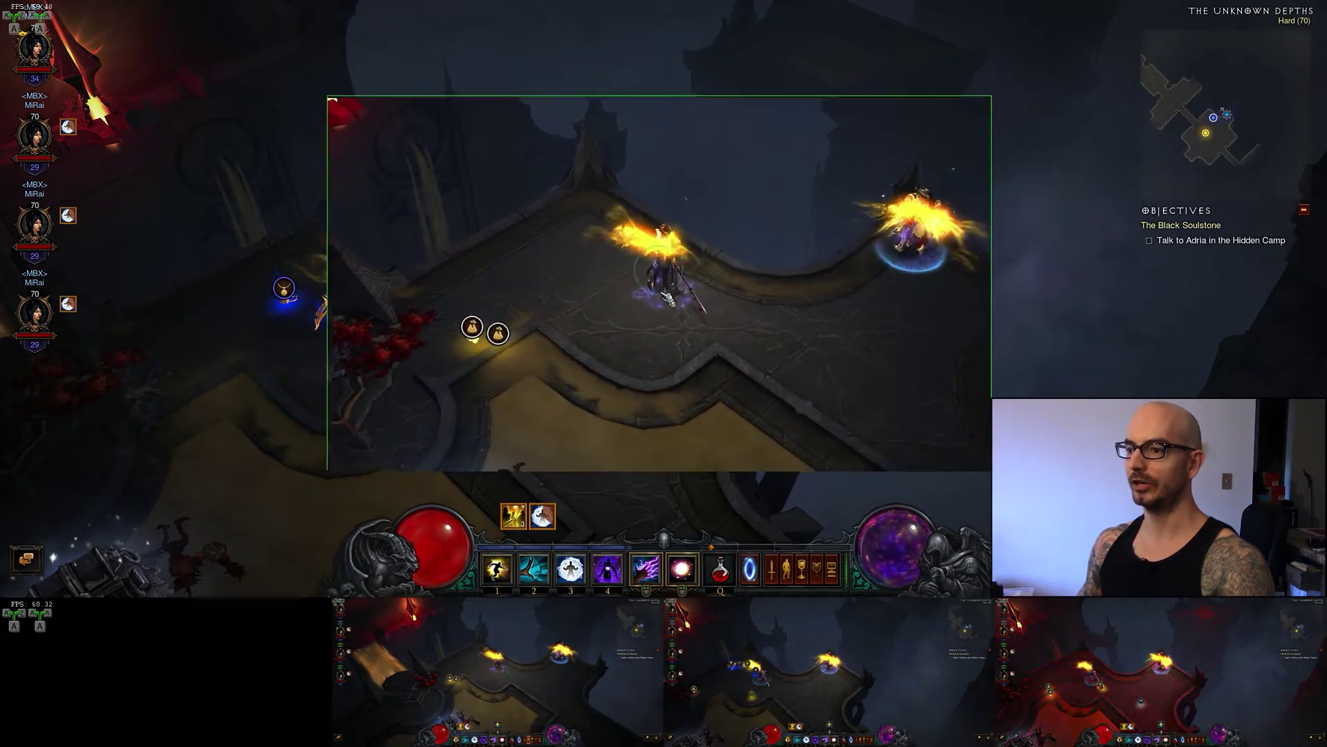
- Hide the cursor feed, bring up character 2's view once more over the main window, and hide it again
{"action": "key", "text": "ctrl+alt+1"}
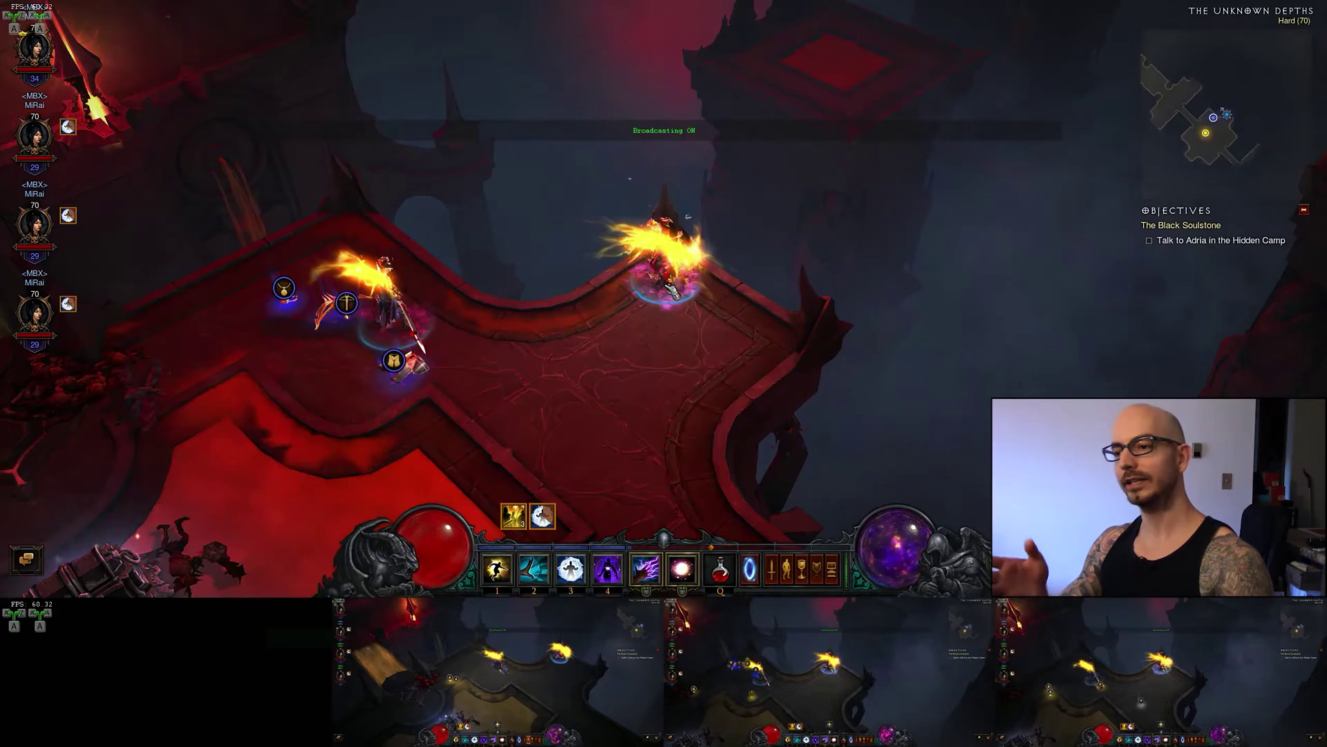
{"action": "key", "text": "ctrl+alt+2"}
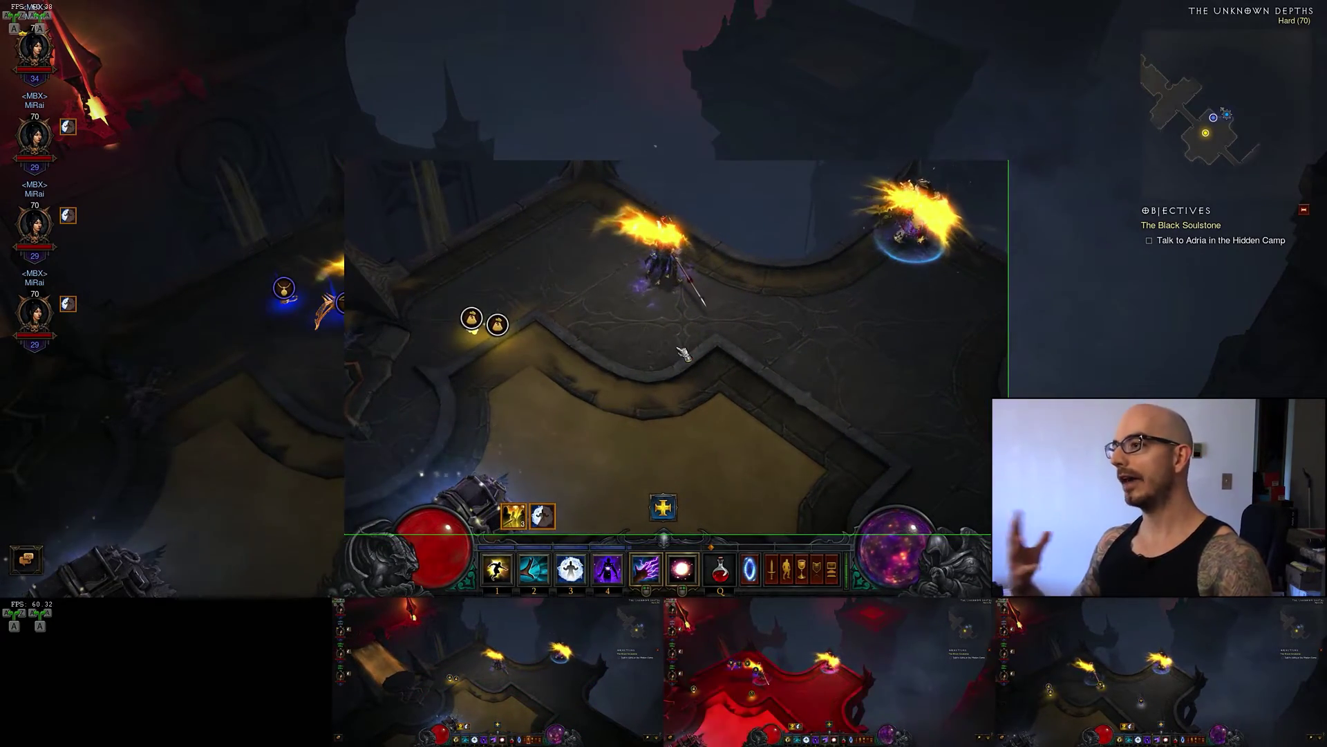
{"action": "key", "text": "shift+alt+r"}
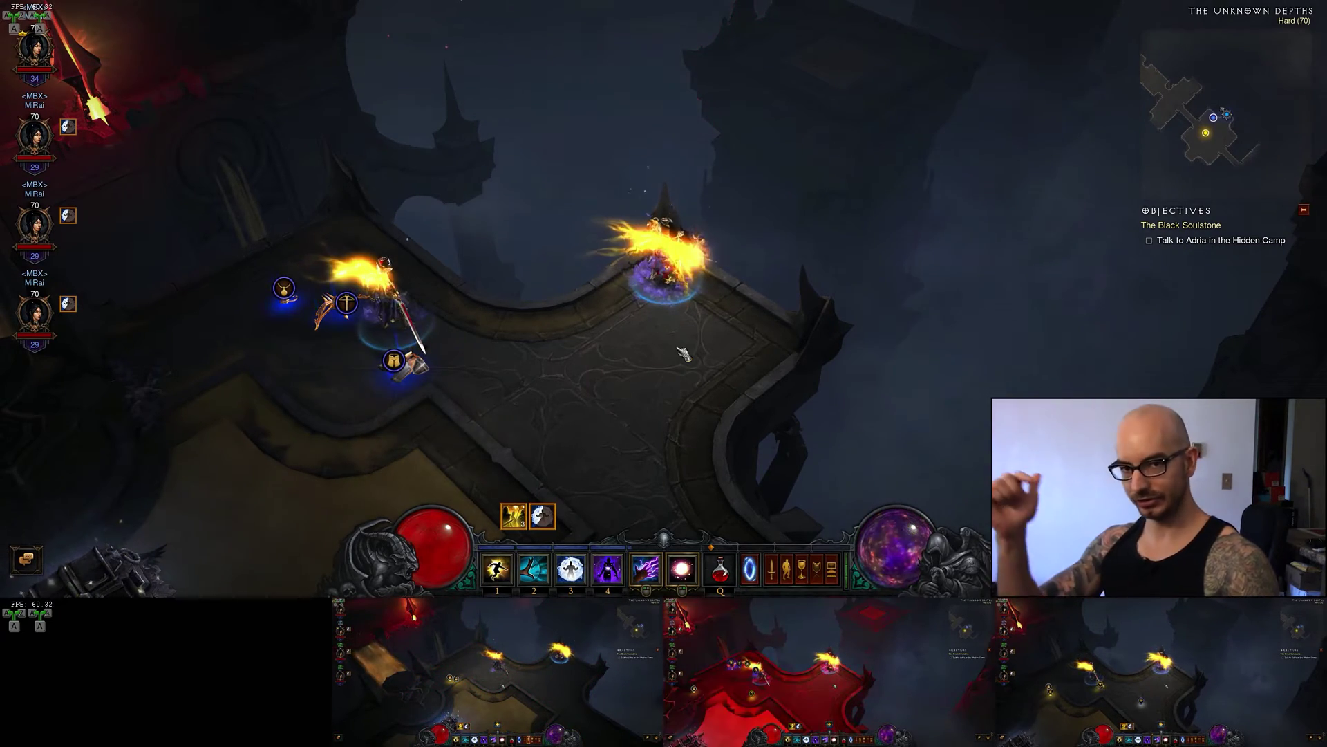
- Switch to ISBoxer Toolkit and examine the Hold to Control 1 and Hold to Control 2 mapped keys in the Non-combat key map
{"action": "key", "text": "alt+Tab"}
{"action": "key", "text": "Tab"}
{"action": "left_click", "coordinate": [806, 380]}
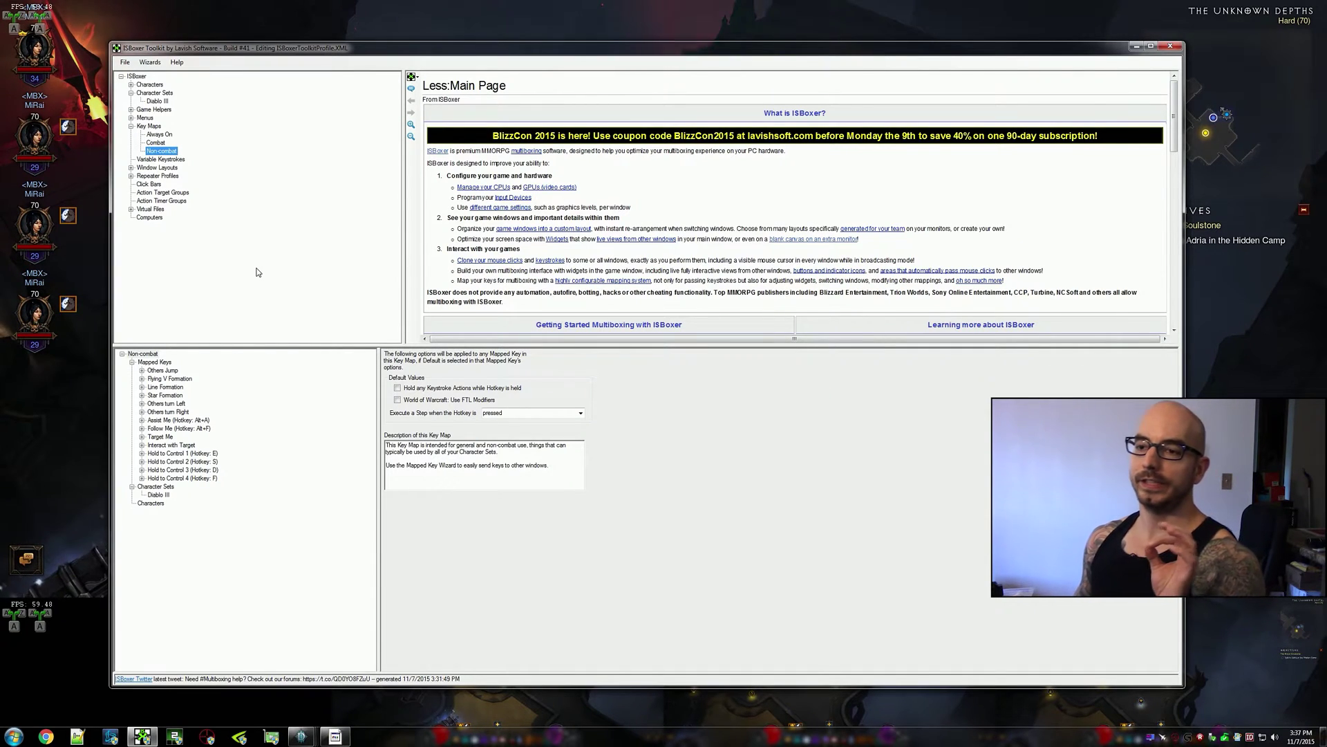
{"action": "left_click", "coordinate": [194, 453]}
{"action": "left_click", "coordinate": [215, 461]}
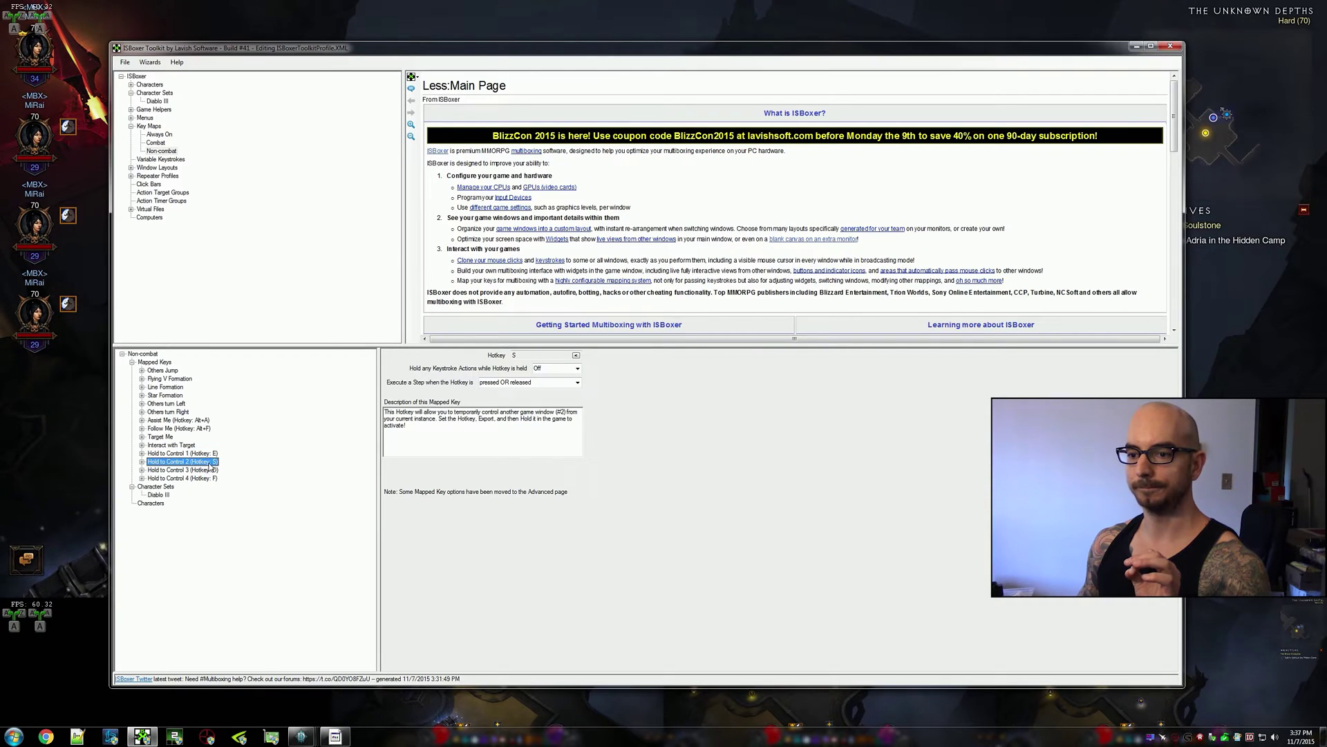
- Examine both steps of the Hold to Control 3 mapped key and its hotkey settings
{"action": "double_click", "coordinate": [207, 470]}
{"action": "left_click", "coordinate": [221, 495]}
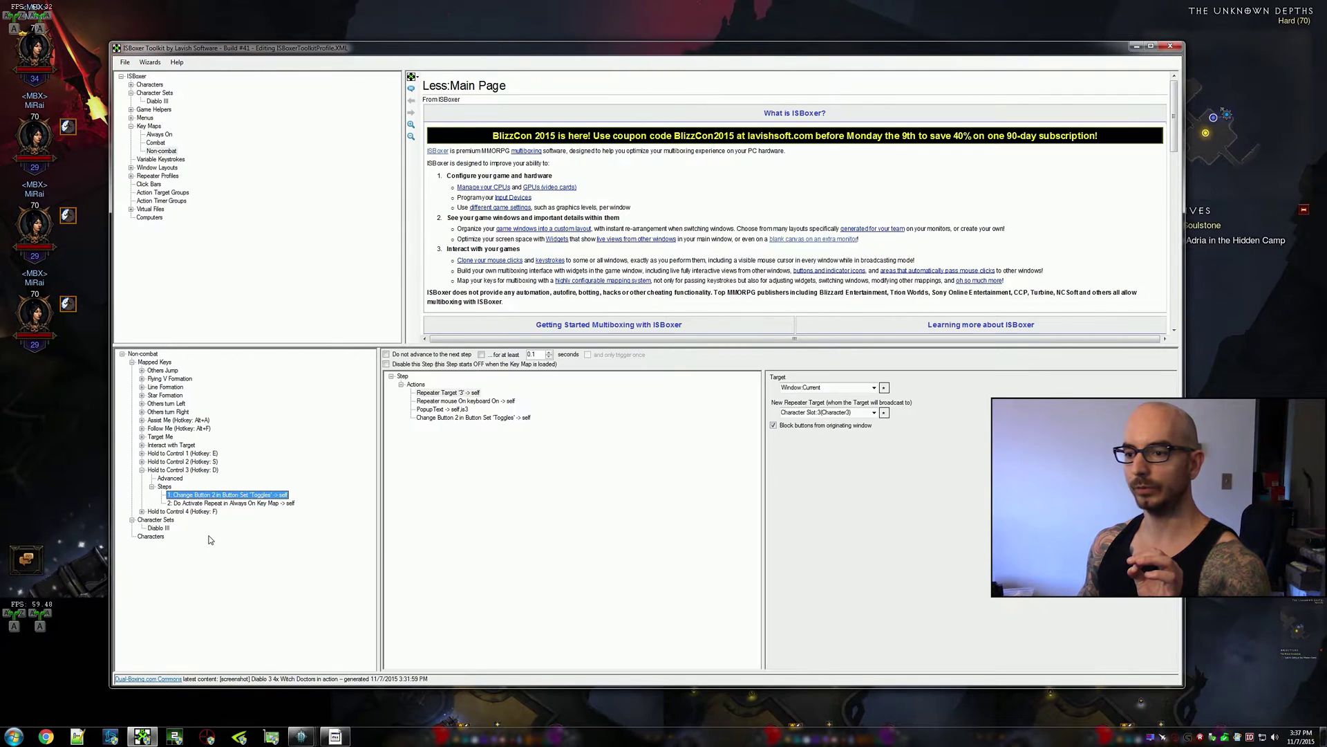
{"action": "left_click", "coordinate": [228, 503]}
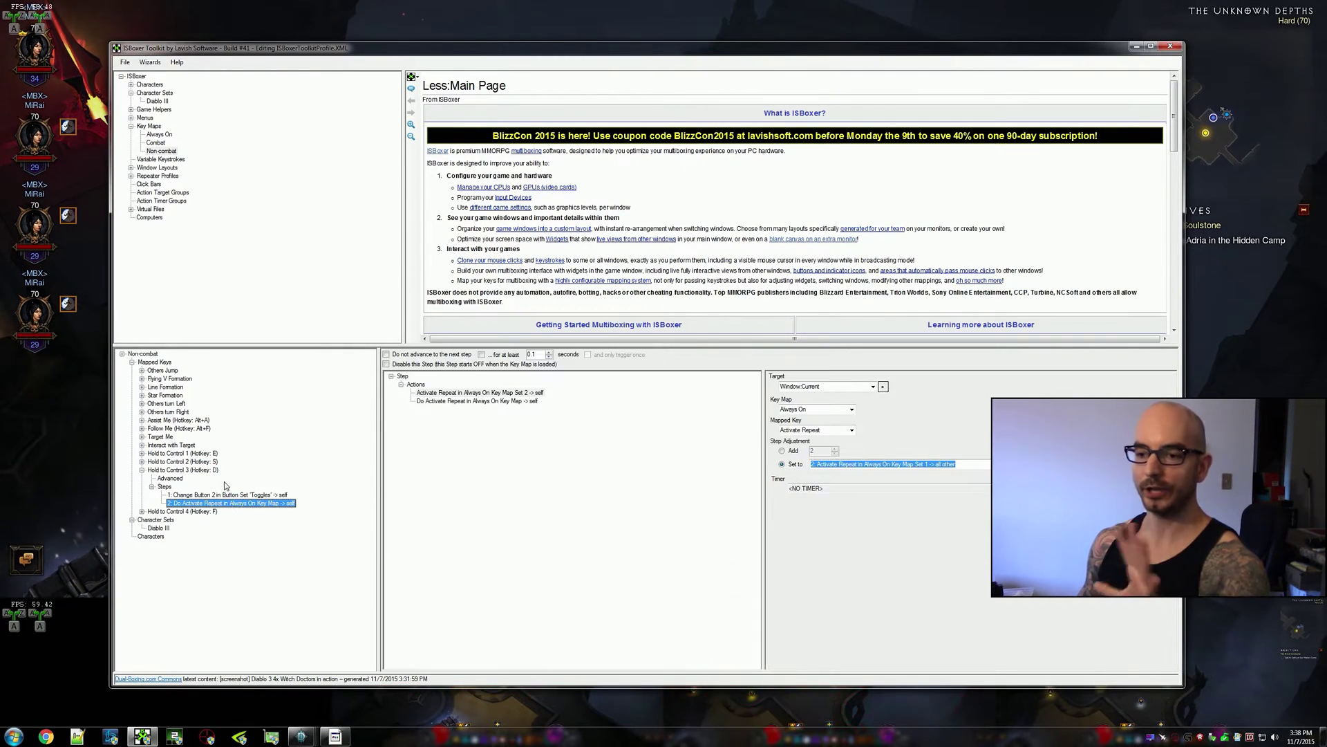
{"action": "left_click", "coordinate": [195, 471]}
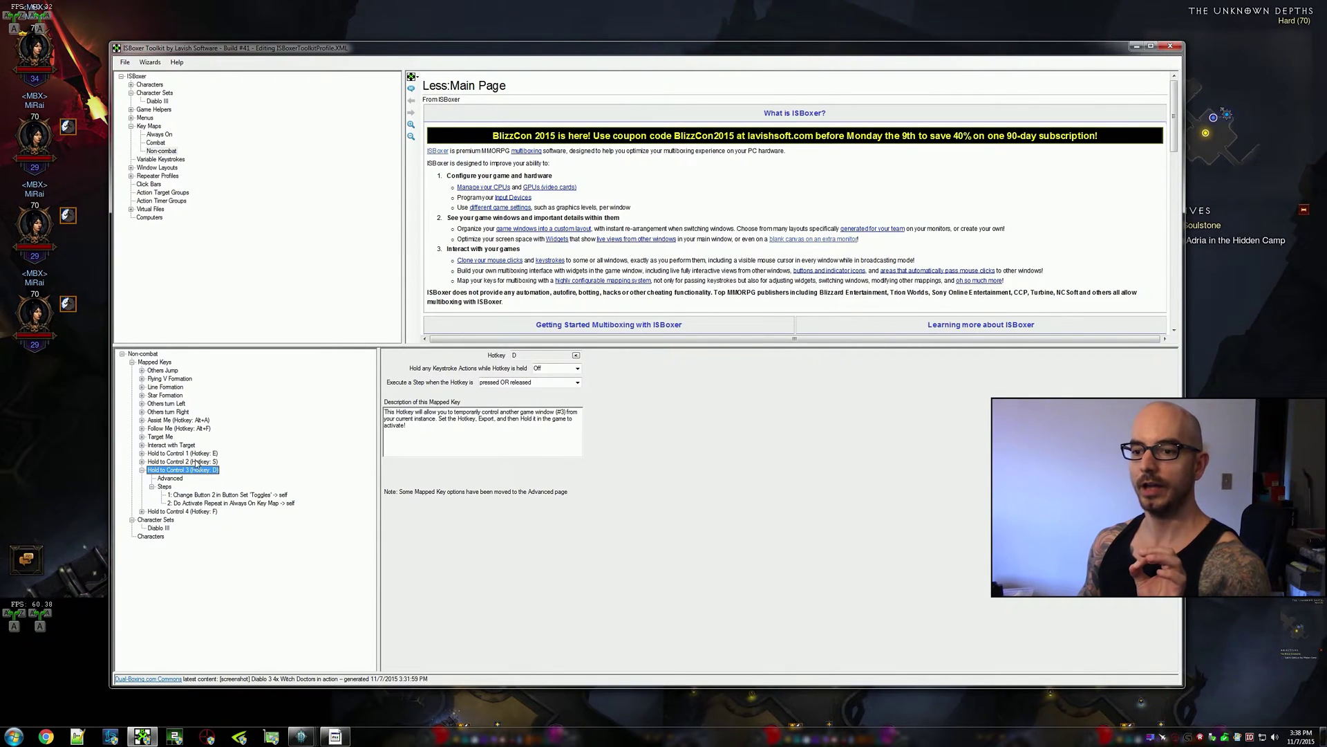
- Examine the cursor-based Video FX settings in the repeater actions of both Hold to Control 2 steps
{"action": "double_click", "coordinate": [198, 462]}
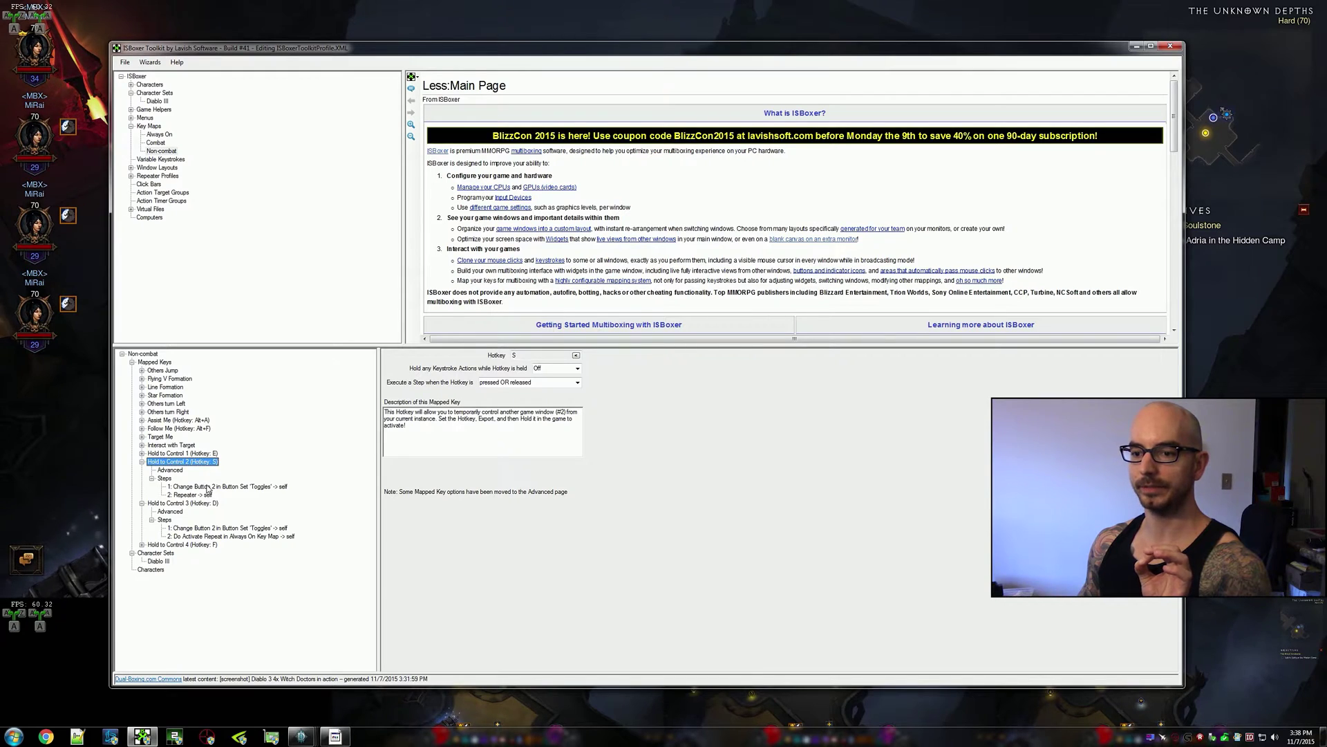
{"action": "left_click", "coordinate": [221, 486]}
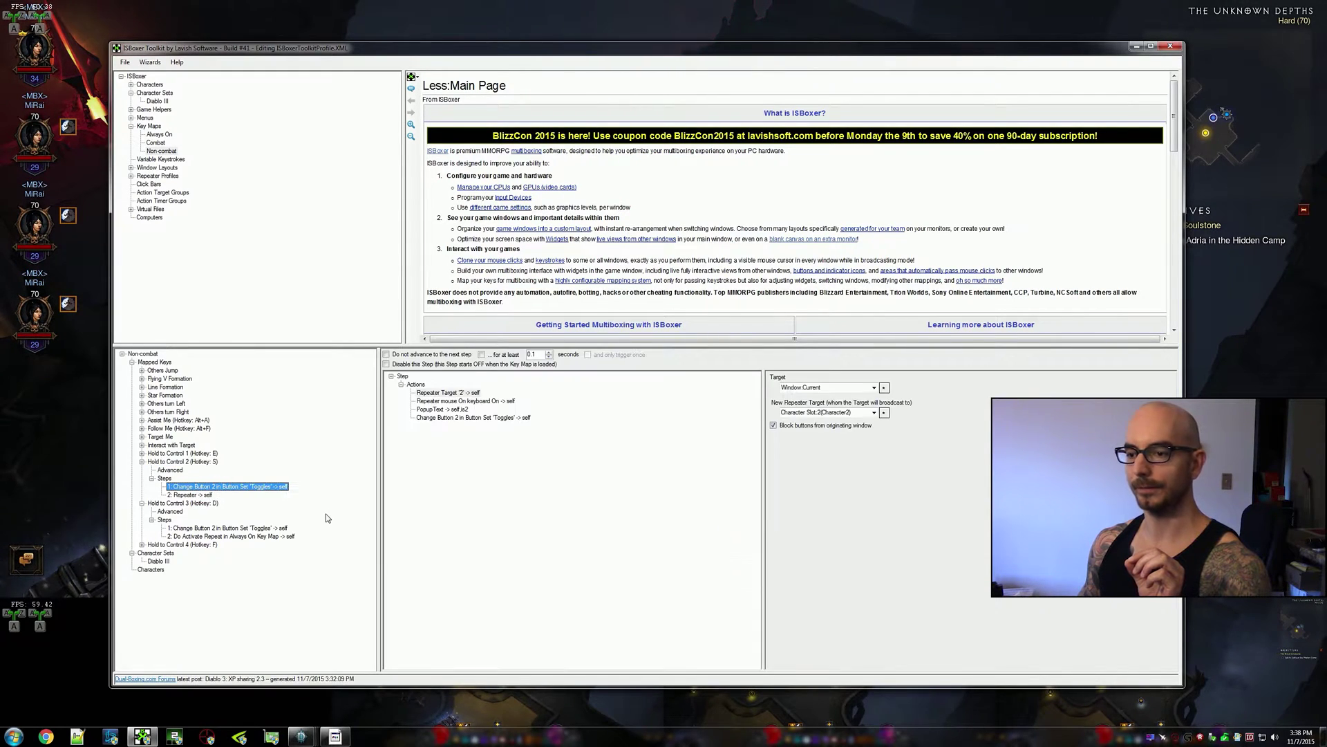
{"action": "left_click", "coordinate": [468, 401]}
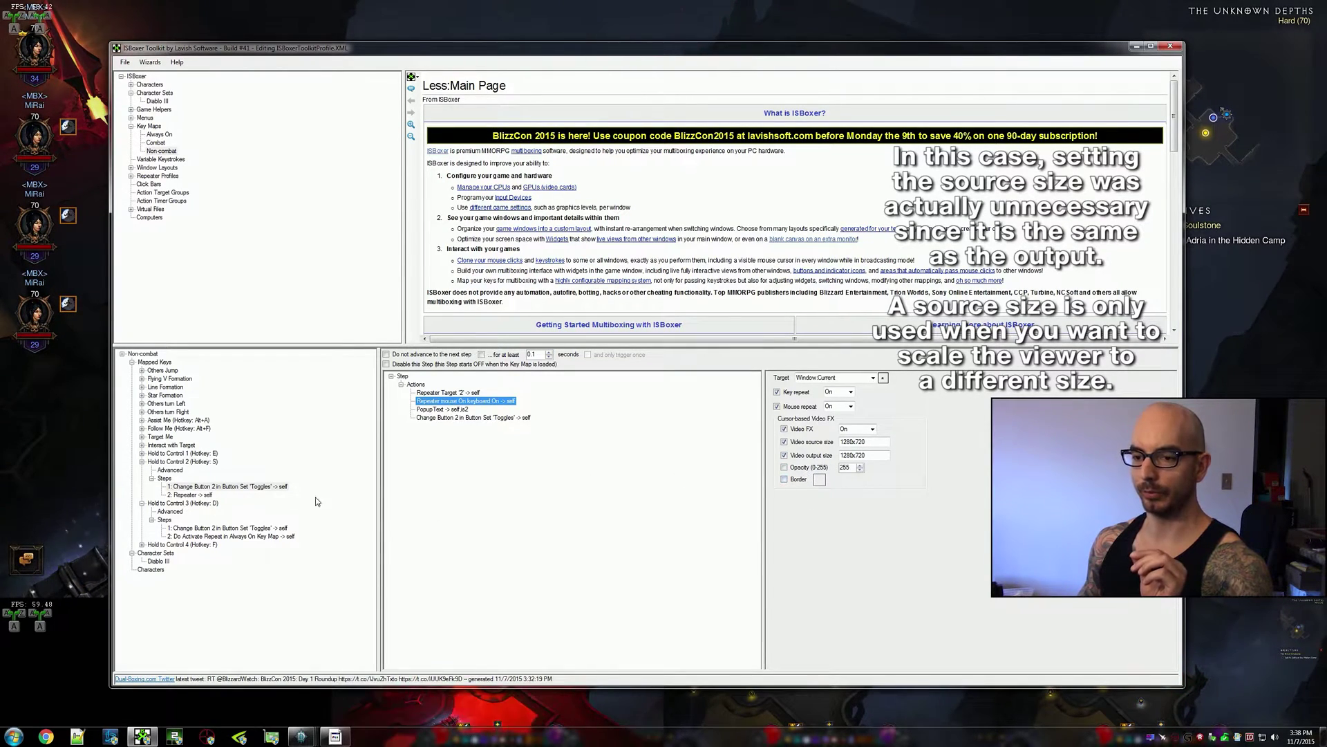
{"action": "left_click", "coordinate": [189, 495]}
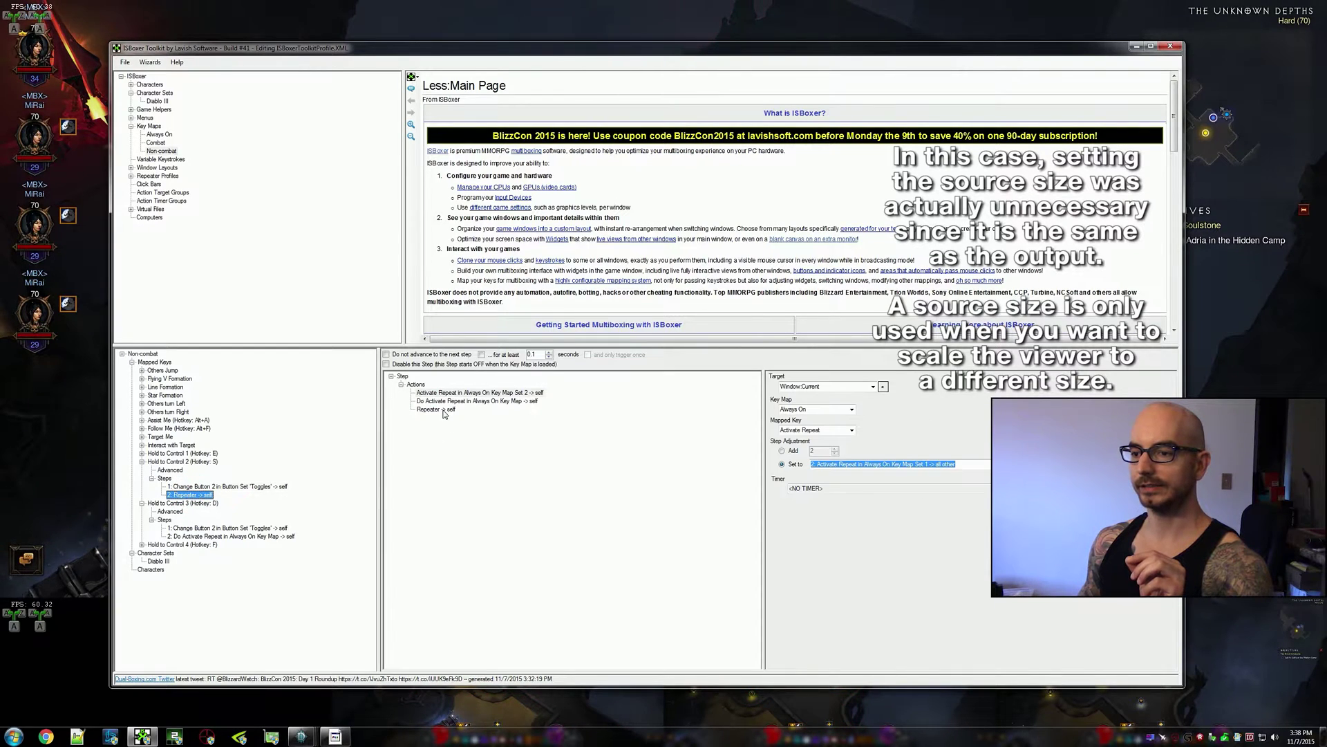
{"action": "left_click", "coordinate": [443, 410]}
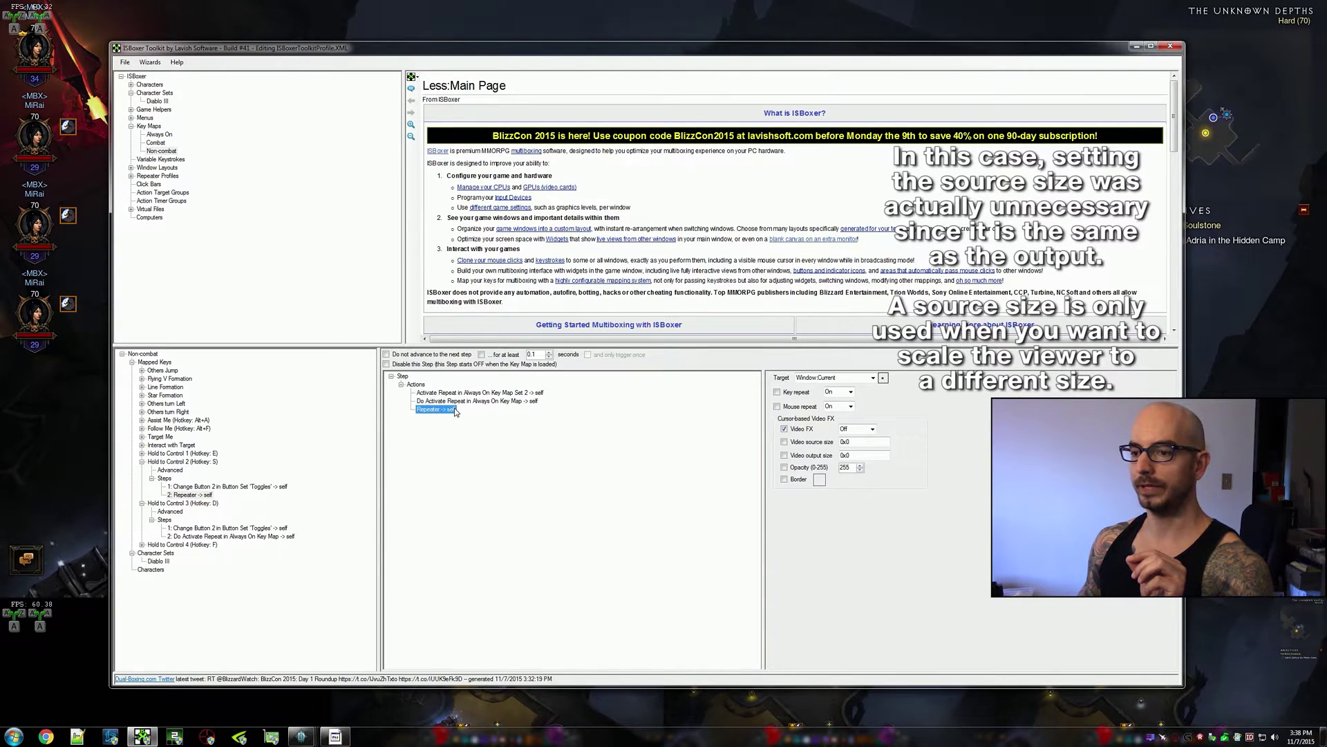
- Enable cursor-based Video FX, set to On, in the mouse and keyboard repeater action of Hold to Control 3's first step
{"action": "left_click", "coordinate": [235, 528]}
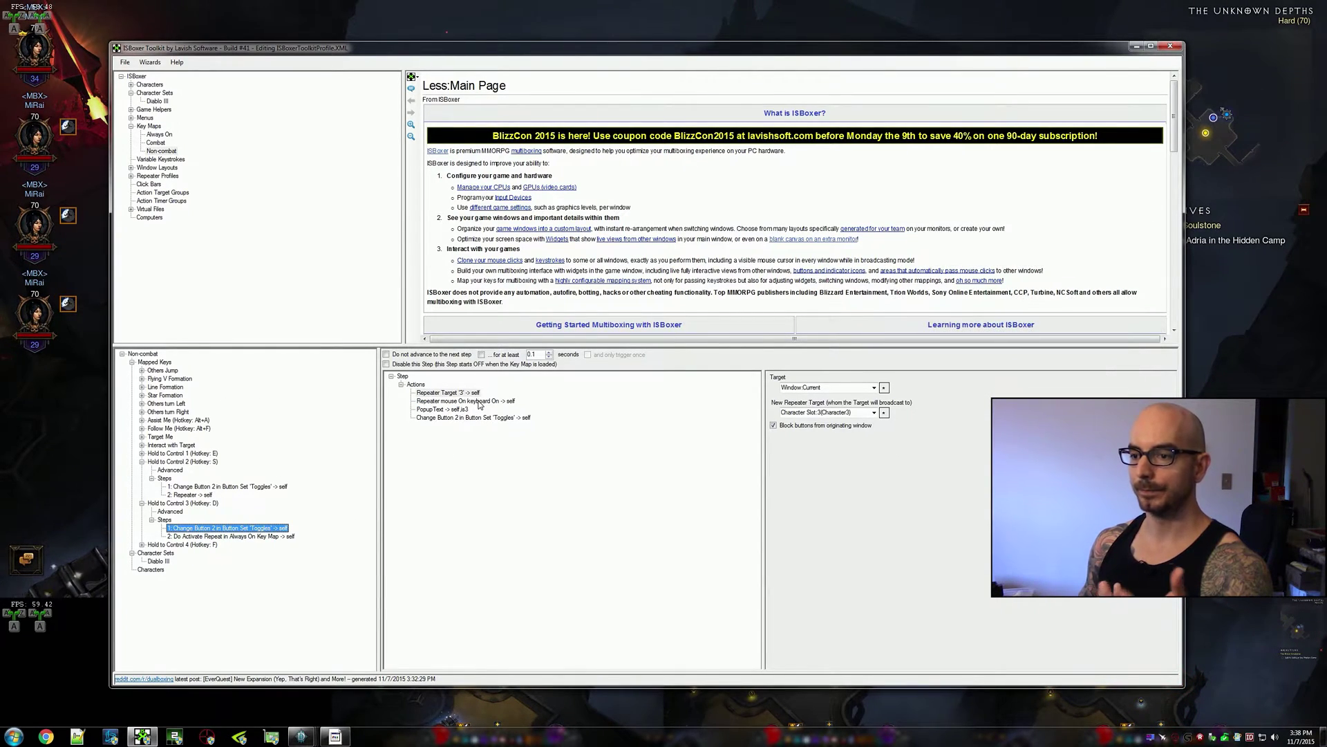
{"action": "left_click", "coordinate": [142, 462]}
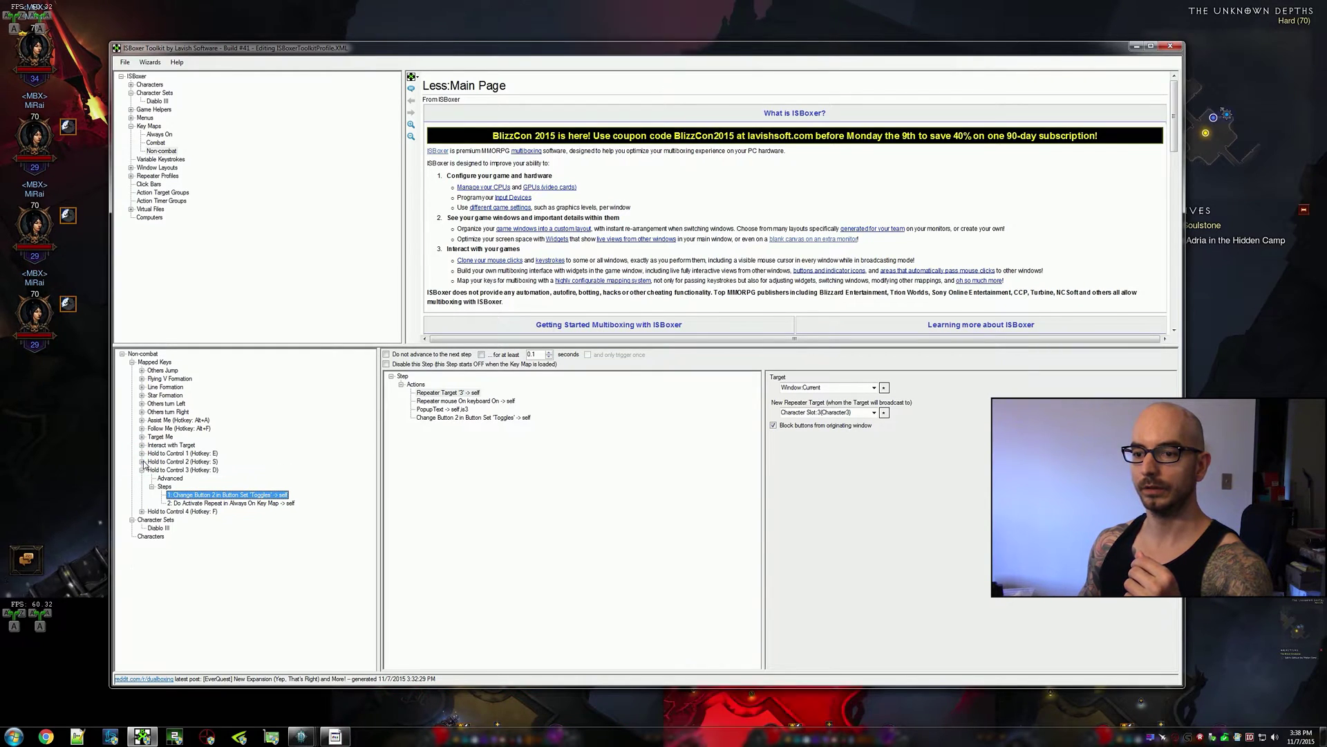
{"action": "left_click", "coordinate": [205, 471]}
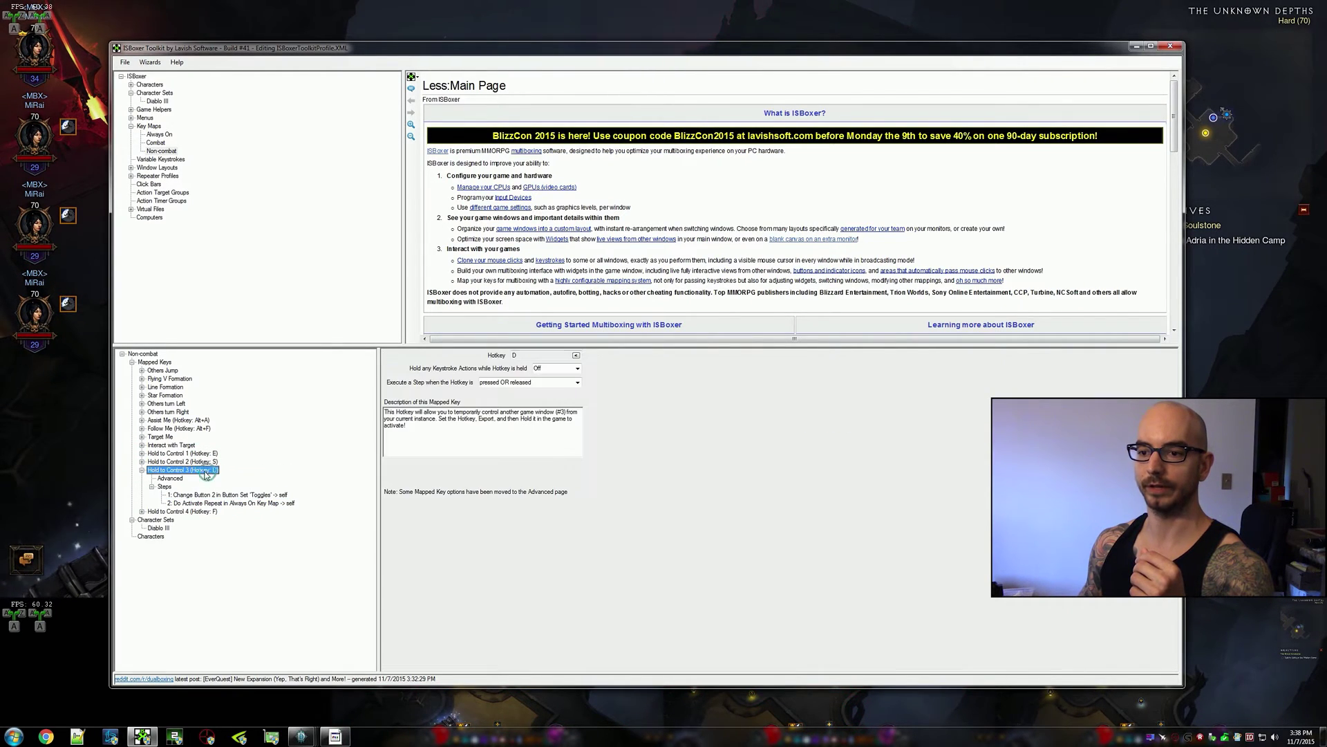
{"action": "left_click", "coordinate": [247, 495]}
{"action": "left_click", "coordinate": [466, 401]}
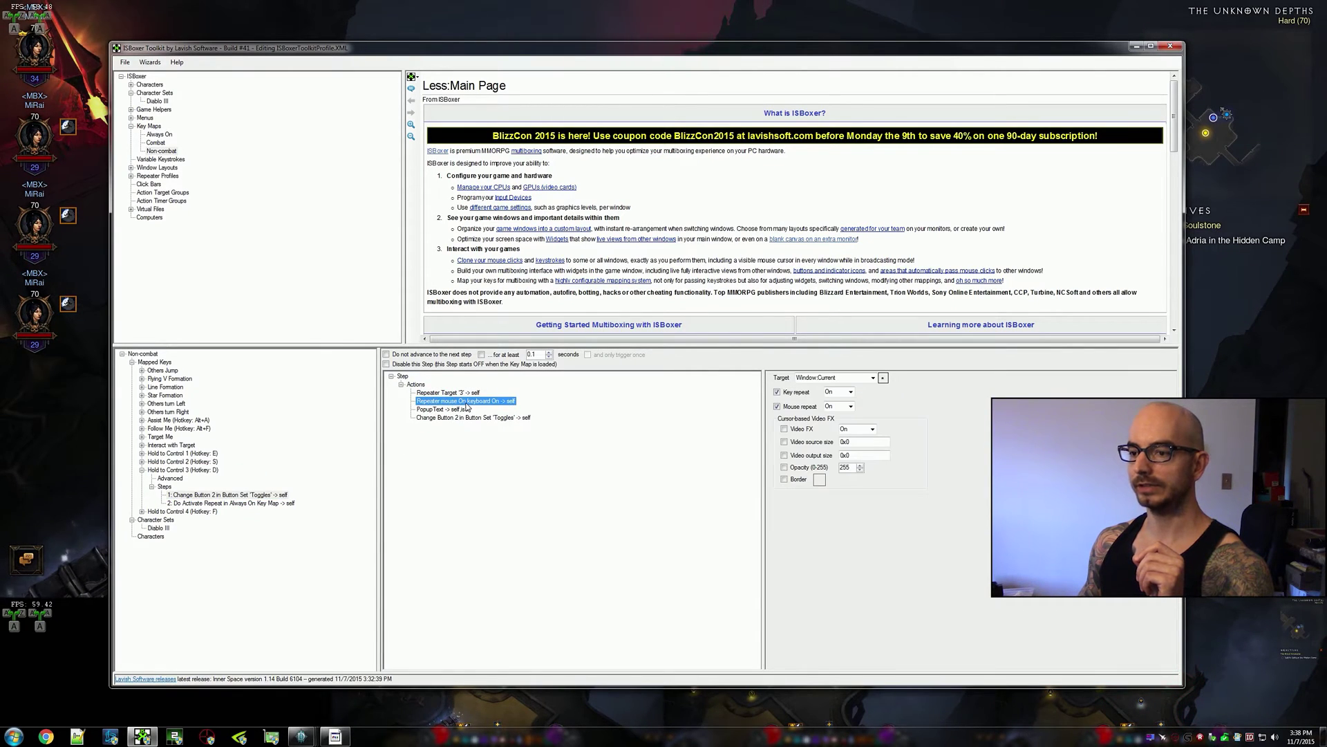
{"action": "left_click", "coordinate": [784, 429]}
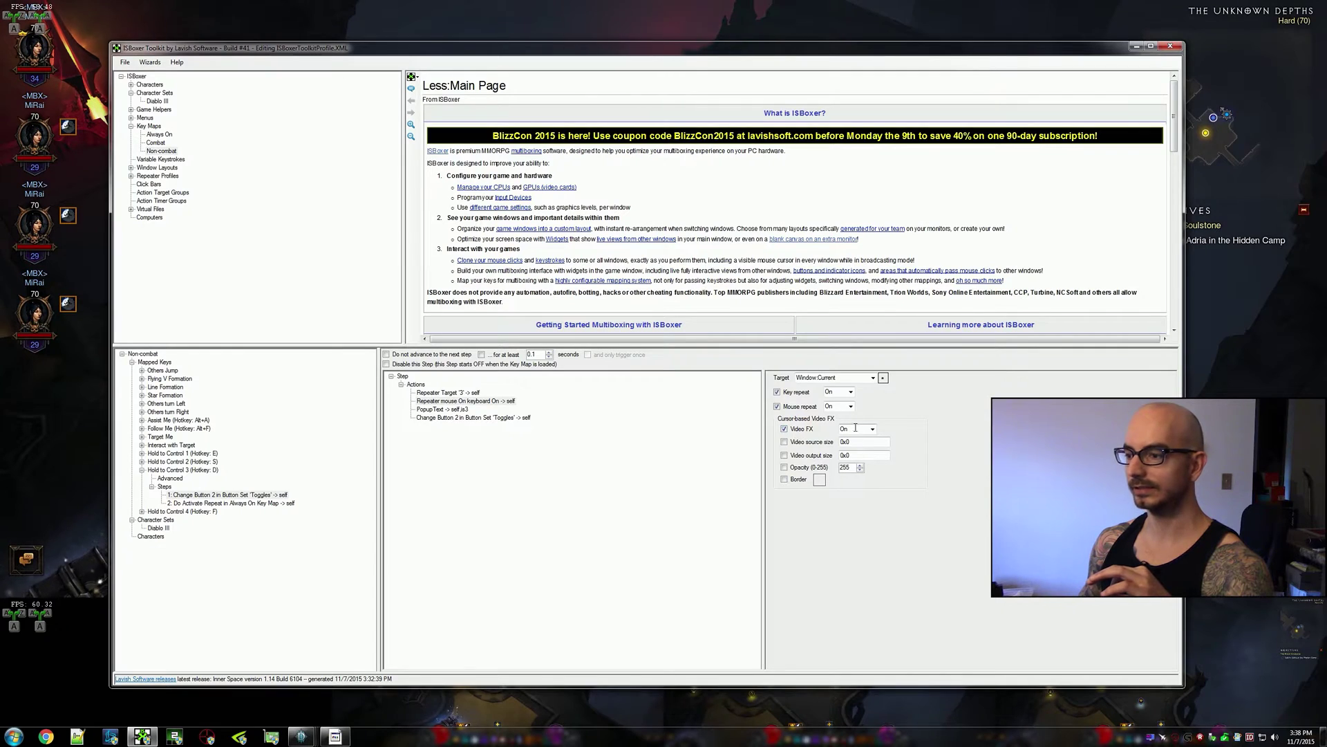
- Enable the video source size and video output size for that repeater action and set both to 1280x720
{"action": "left_click", "coordinate": [784, 442]}
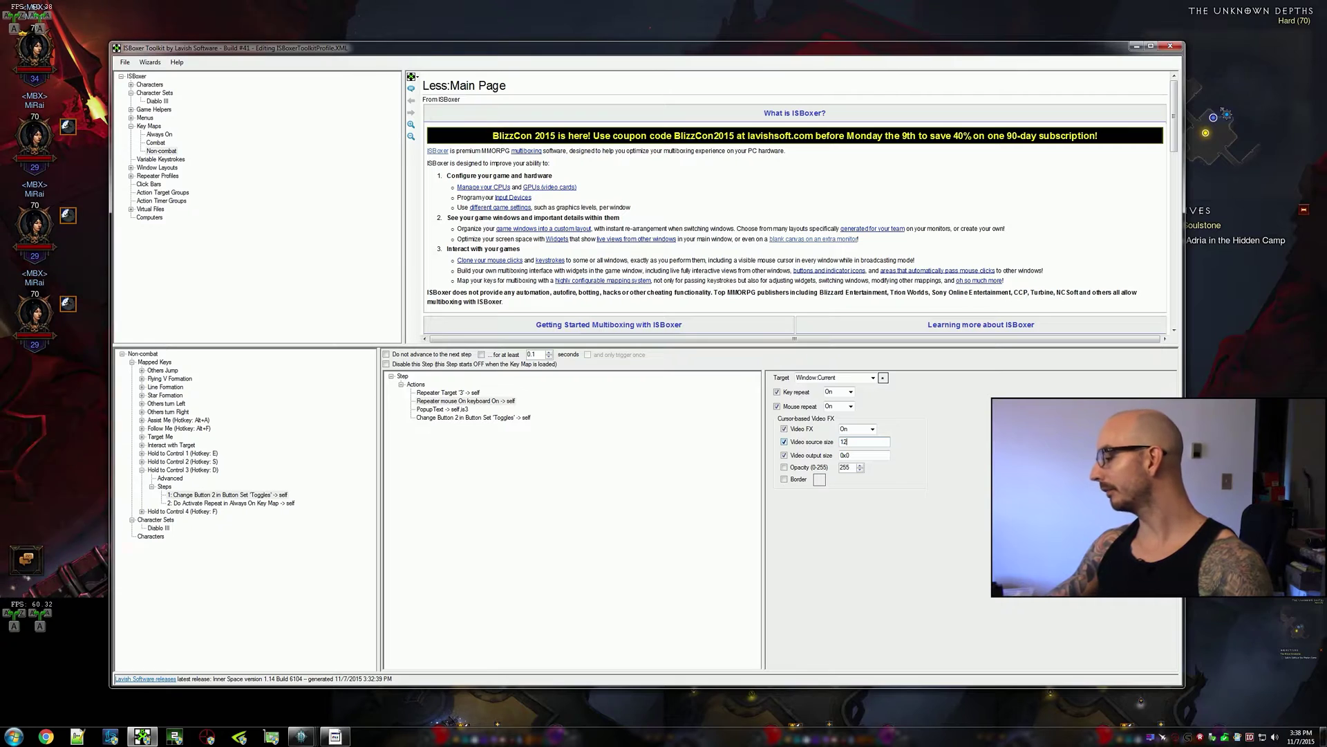
{"action": "type", "text": "12"}
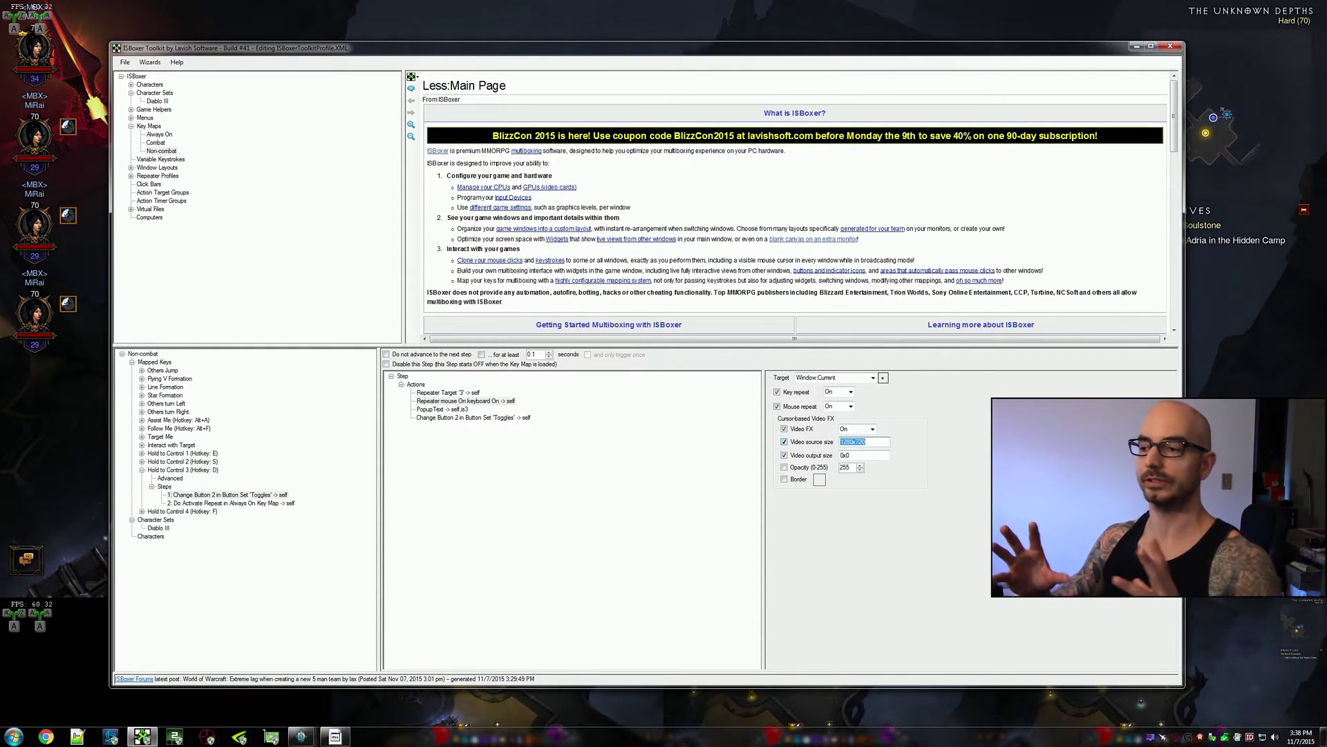
{"action": "key", "text": "ctrl+c"}
{"action": "double_click", "coordinate": [857, 456]}
{"action": "key", "text": "ctrl+v"}
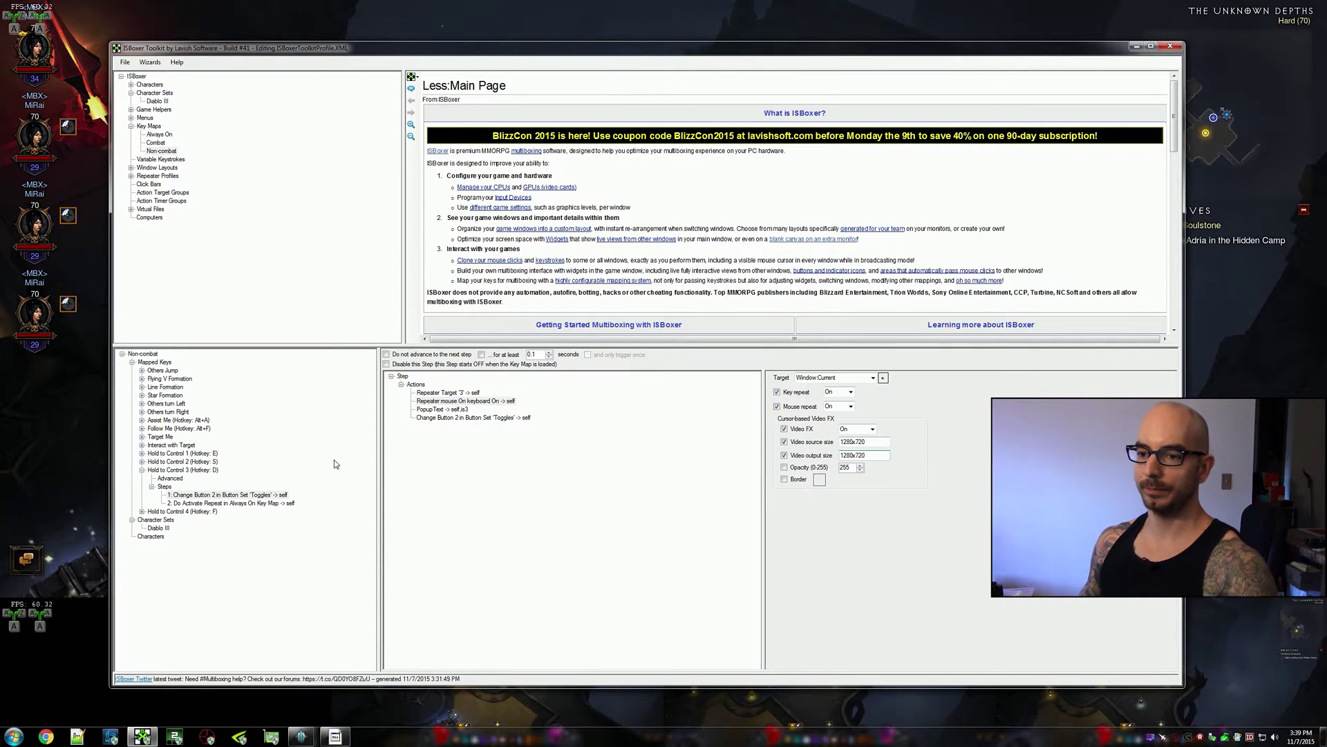
- Add a Repeater State Action to Hold to Control 3's second step and target it at Window:Current
{"action": "left_click", "coordinate": [223, 504]}
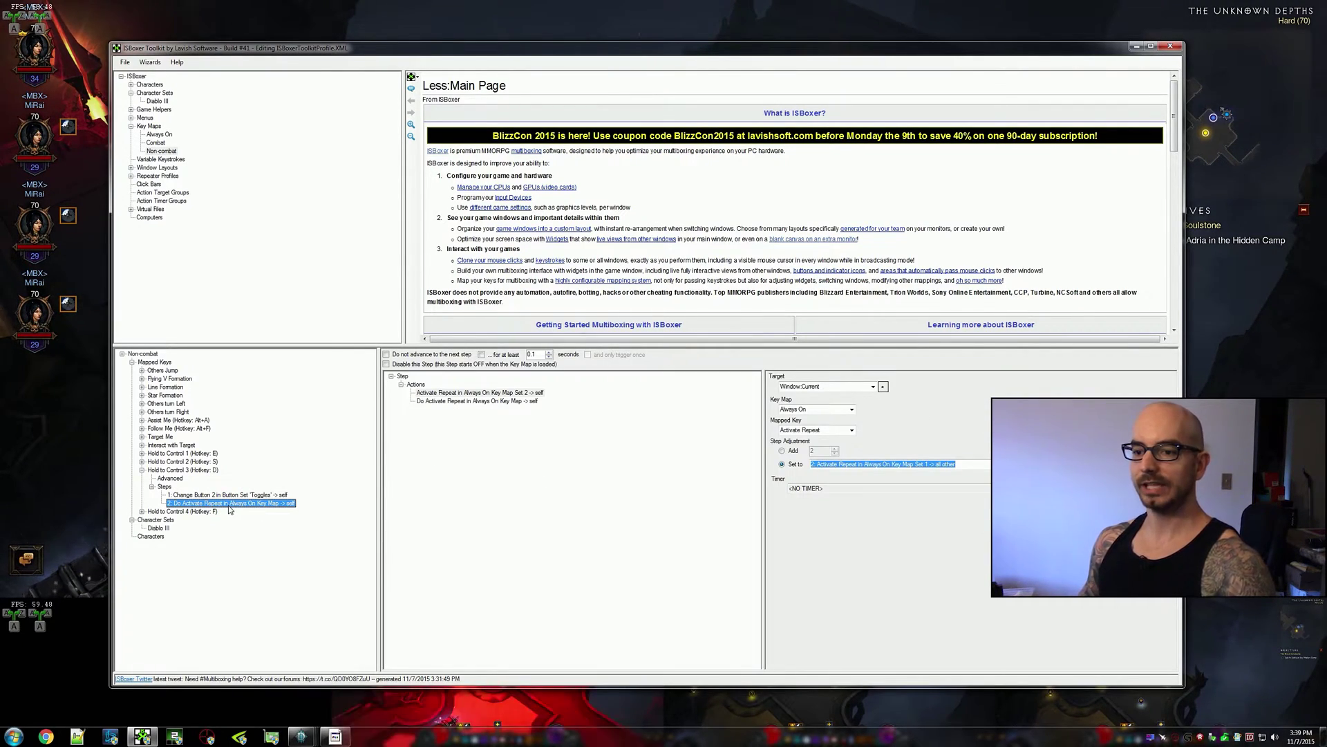
{"action": "right_click", "coordinate": [416, 385]}
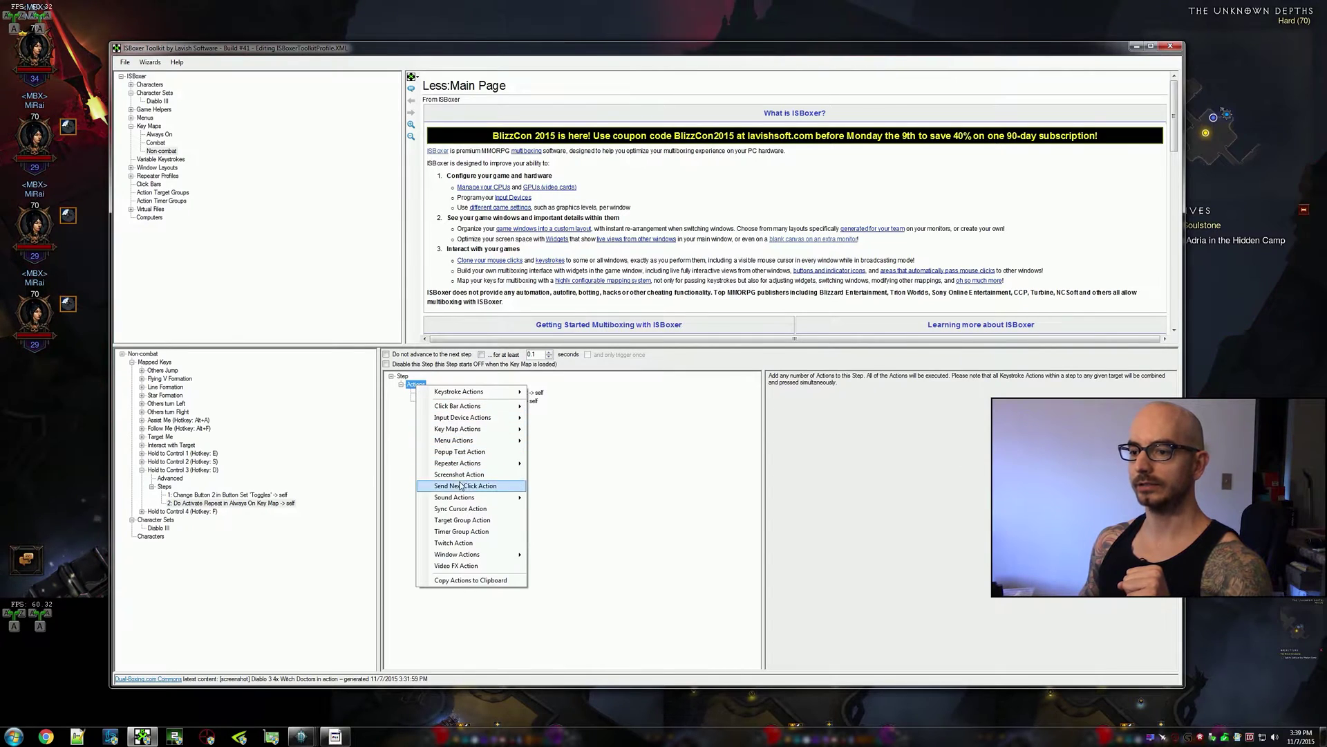
{"action": "left_click", "coordinate": [482, 464]}
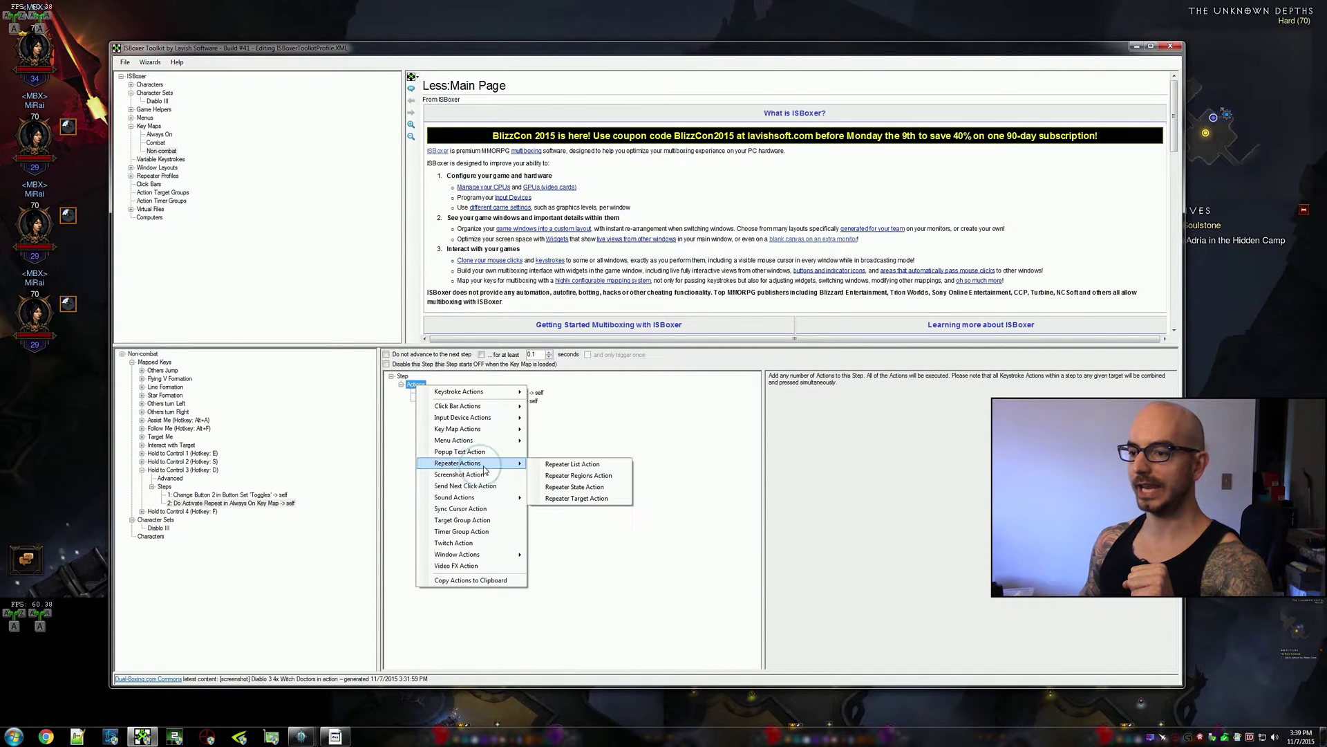
{"action": "left_click", "coordinate": [616, 488]}
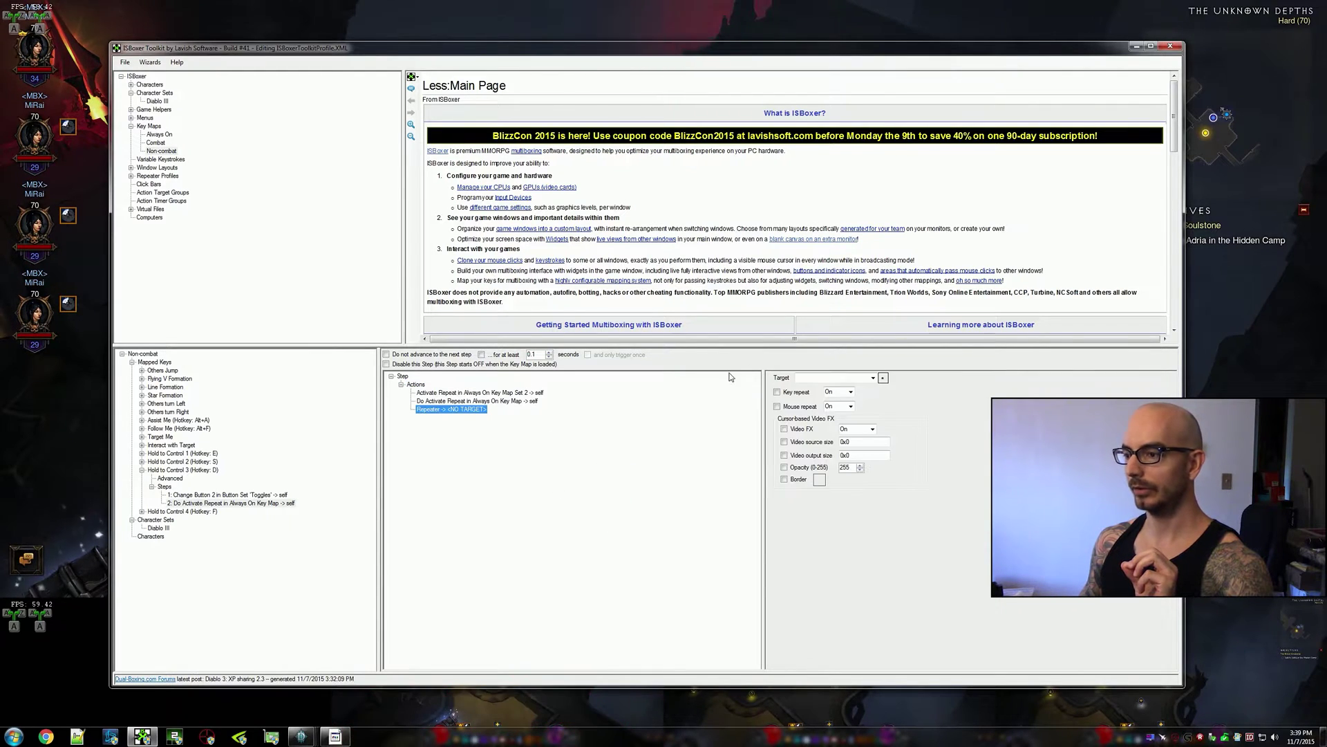
{"action": "left_click", "coordinate": [827, 378]}
{"action": "scroll", "coordinate": [829, 378], "scroll_direction": "down", "scroll_amount": 1}
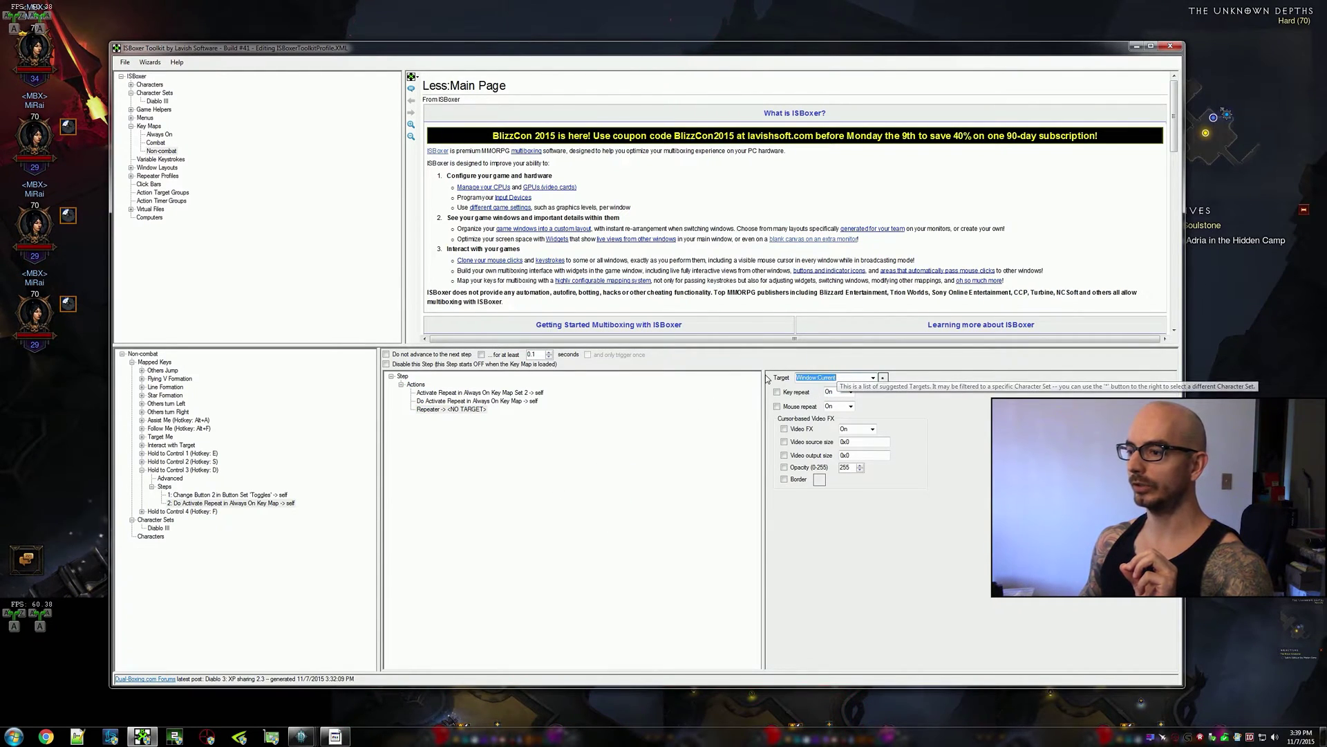
- Enable Video FX in the new repeater action and set it to Off
{"action": "left_click", "coordinate": [785, 429]}
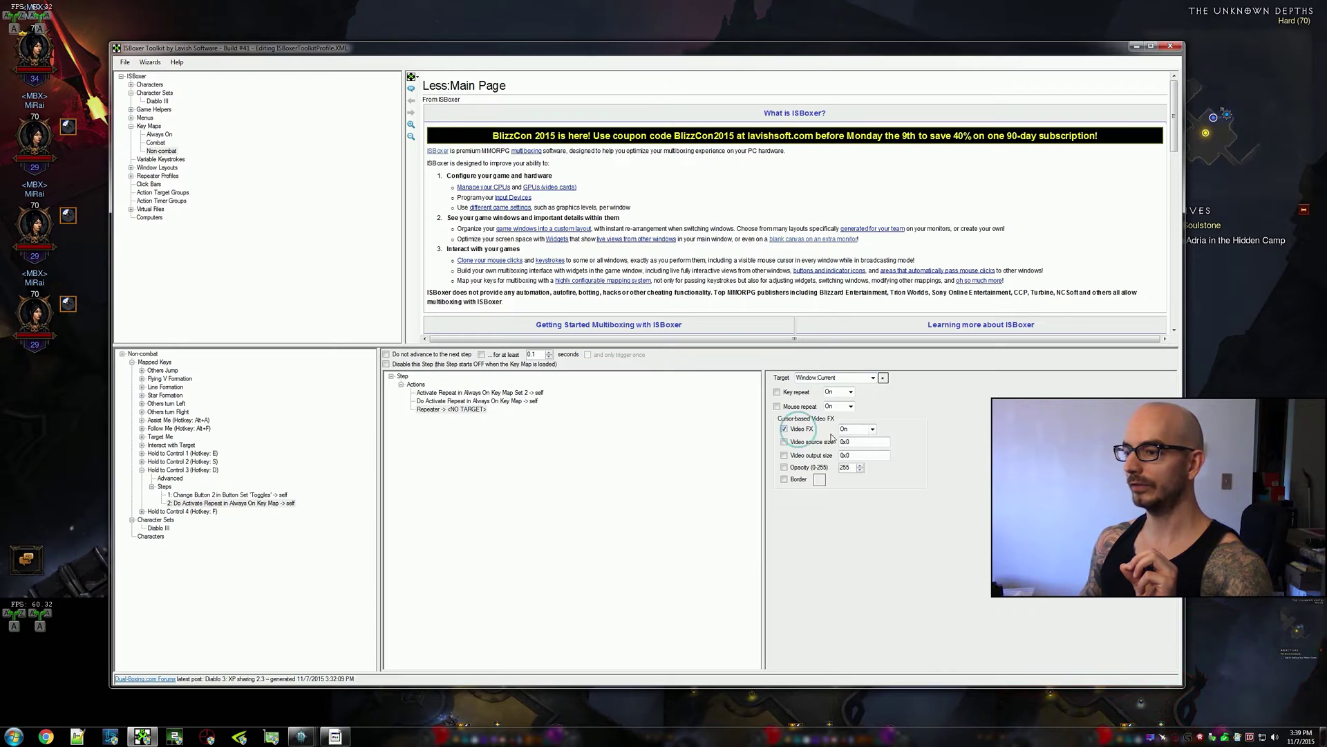
{"action": "left_click", "coordinate": [863, 429]}
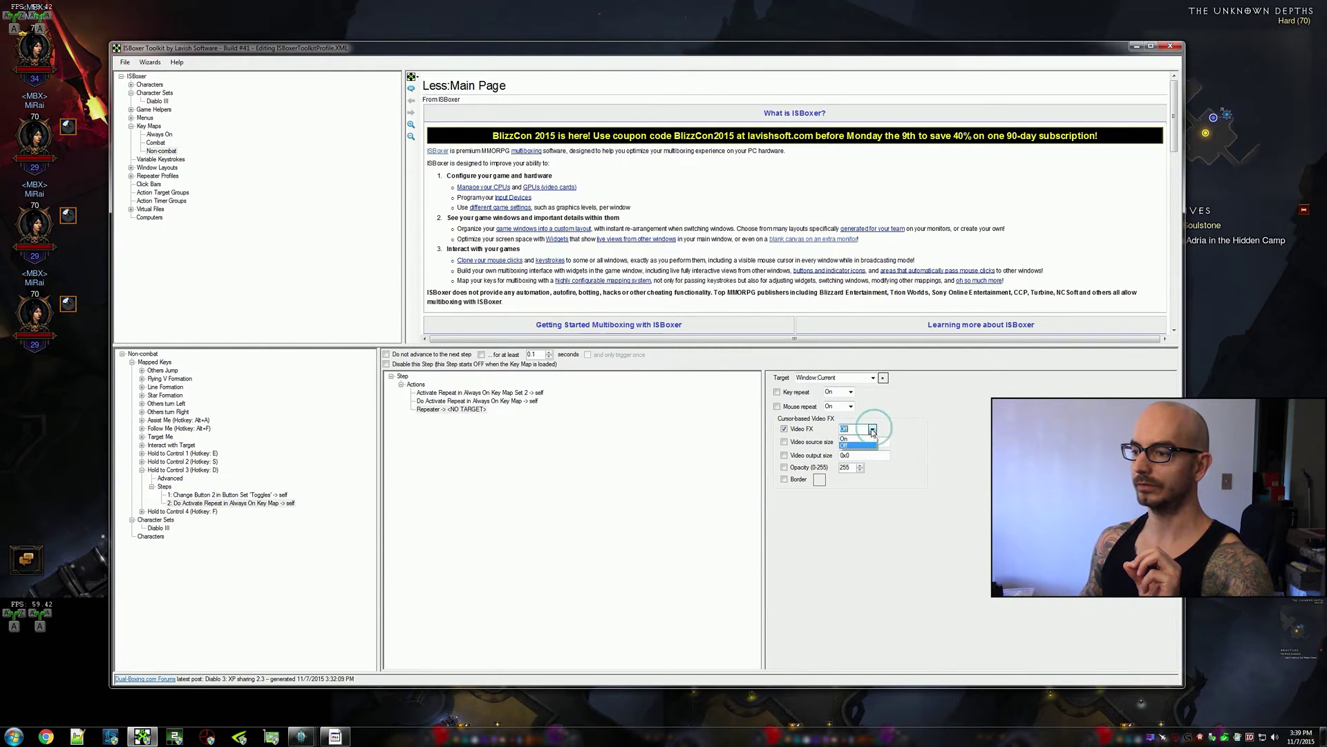
{"action": "left_click", "coordinate": [440, 400]}
{"action": "left_click", "coordinate": [437, 408]}
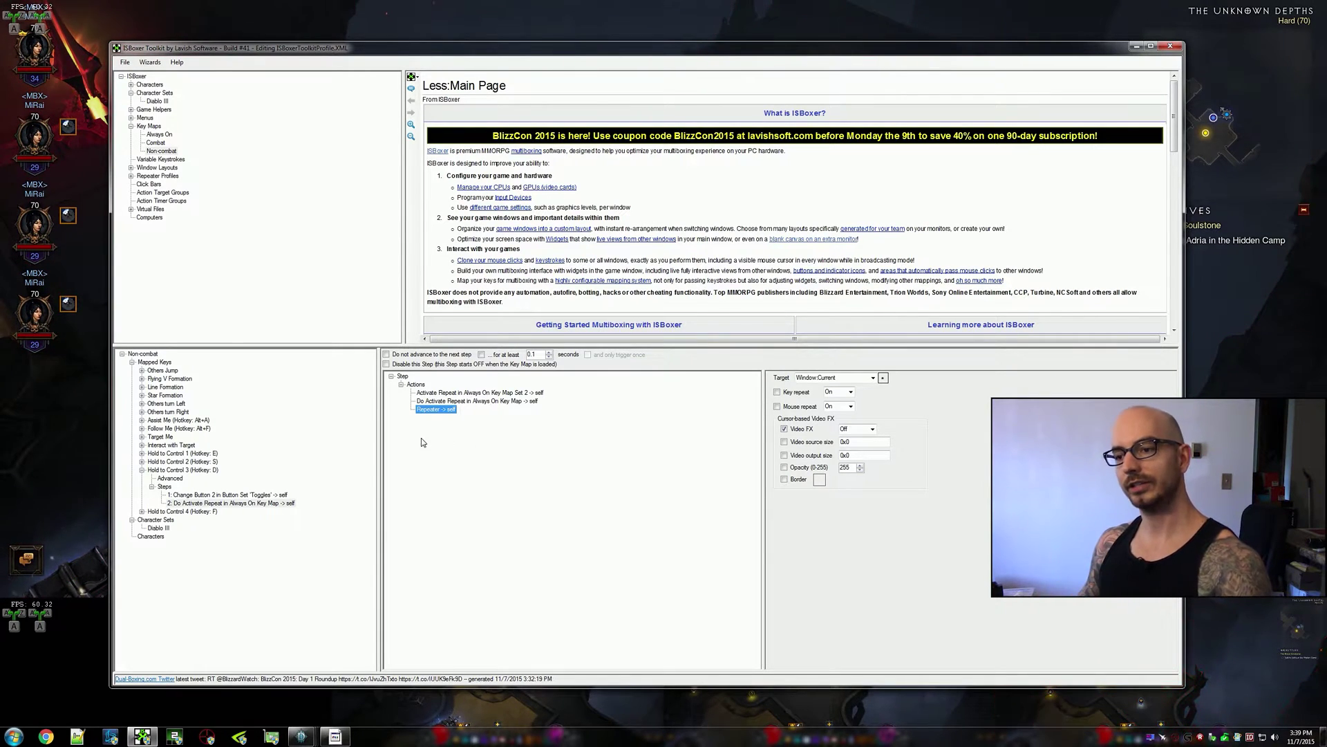
- Export the updated ISBoxer profile and minimize the Toolkit to return to Diablo III
{"action": "left_click", "coordinate": [196, 470]}
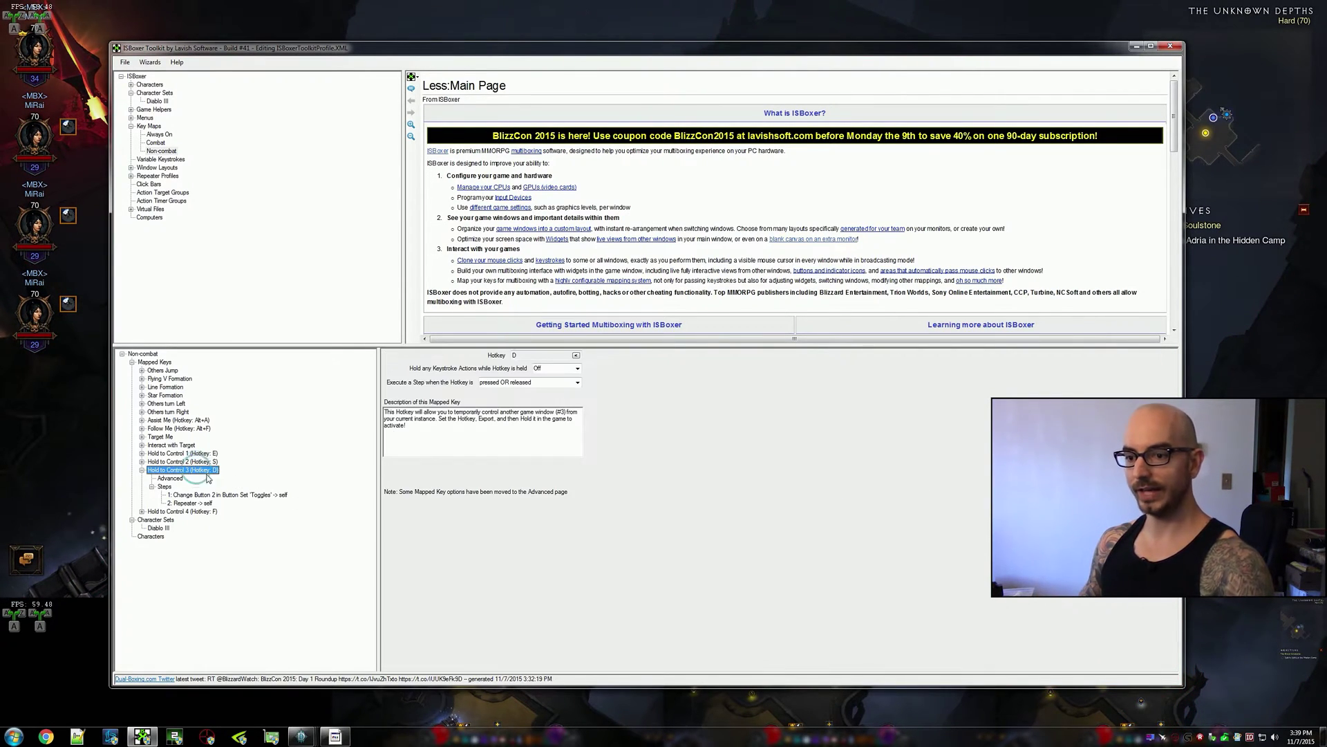
{"action": "key", "text": "ctrl+shift+e"}
{"action": "key", "text": "Return"}
{"action": "left_click", "coordinate": [1136, 46]}
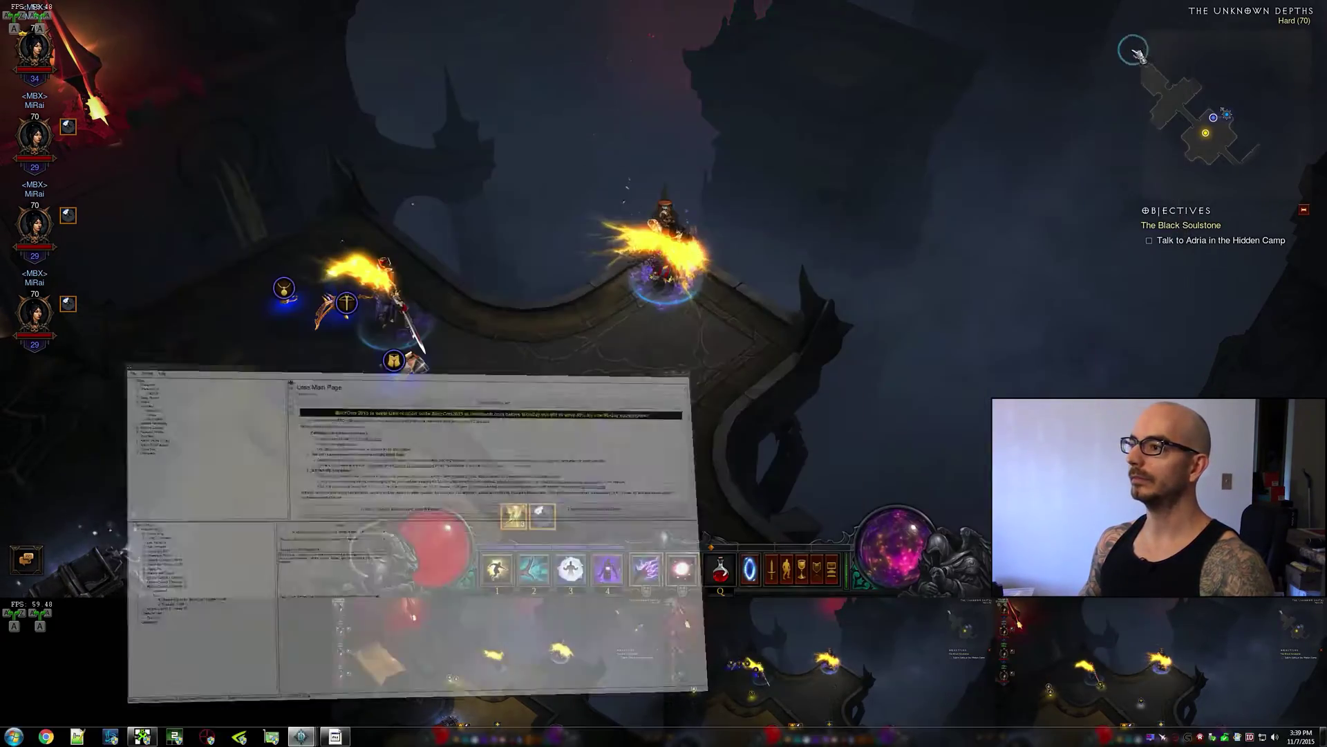
- Try out character 2's cursor feed, hide it, and move character 3 through its own cursor feed
{"action": "mouse_move", "coordinate": [534, 403]}
{"action": "left_mouse_down"}
{"action": "mouse_move", "coordinate": [664, 423]}
{"action": "mouse_move", "coordinate": [816, 154]}
{"action": "mouse_move", "coordinate": [761, 77]}
{"action": "mouse_move", "coordinate": [1055, 226]}
{"action": "mouse_move", "coordinate": [832, 3]}
{"action": "mouse_move", "coordinate": [747, 2]}
{"action": "left_mouse_up"}
{"action": "key", "text": "ctrl+2"}
{"action": "left_click", "coordinate": [567, 377]}
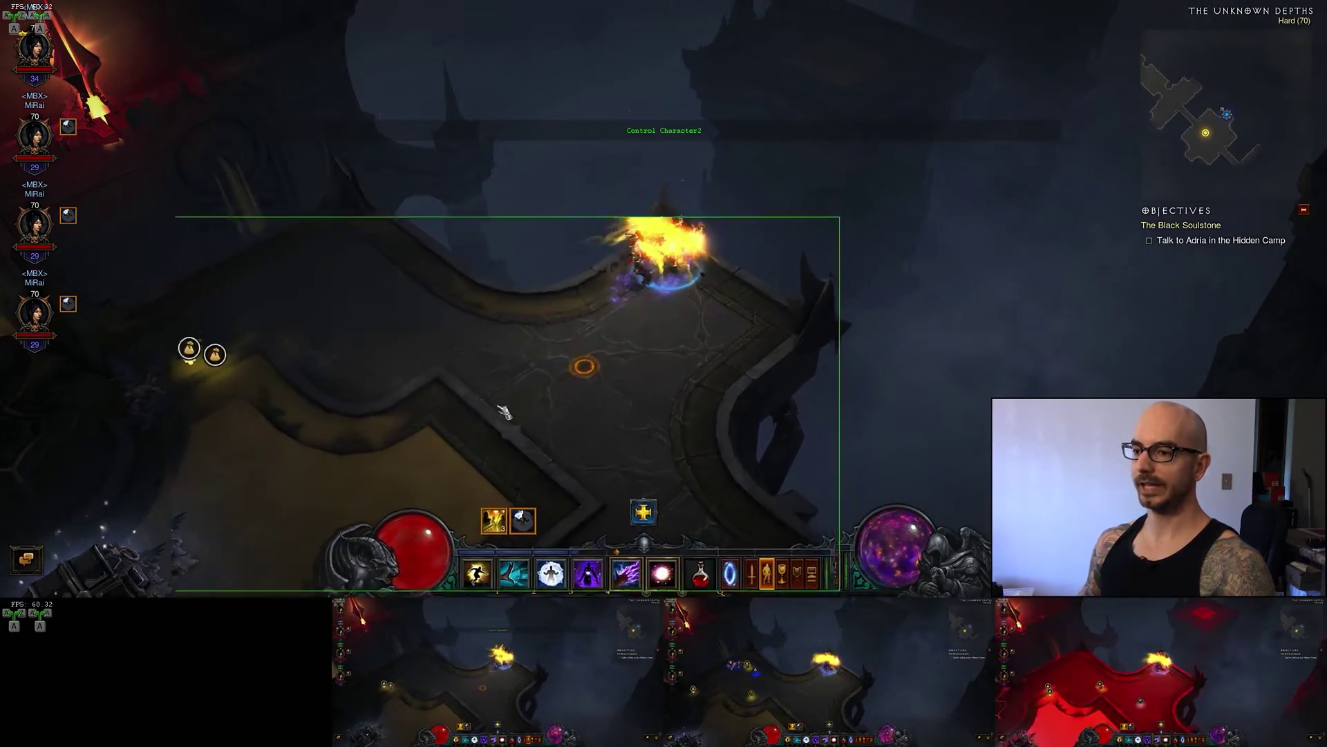
{"action": "key", "text": "ctrl+alt+3"}
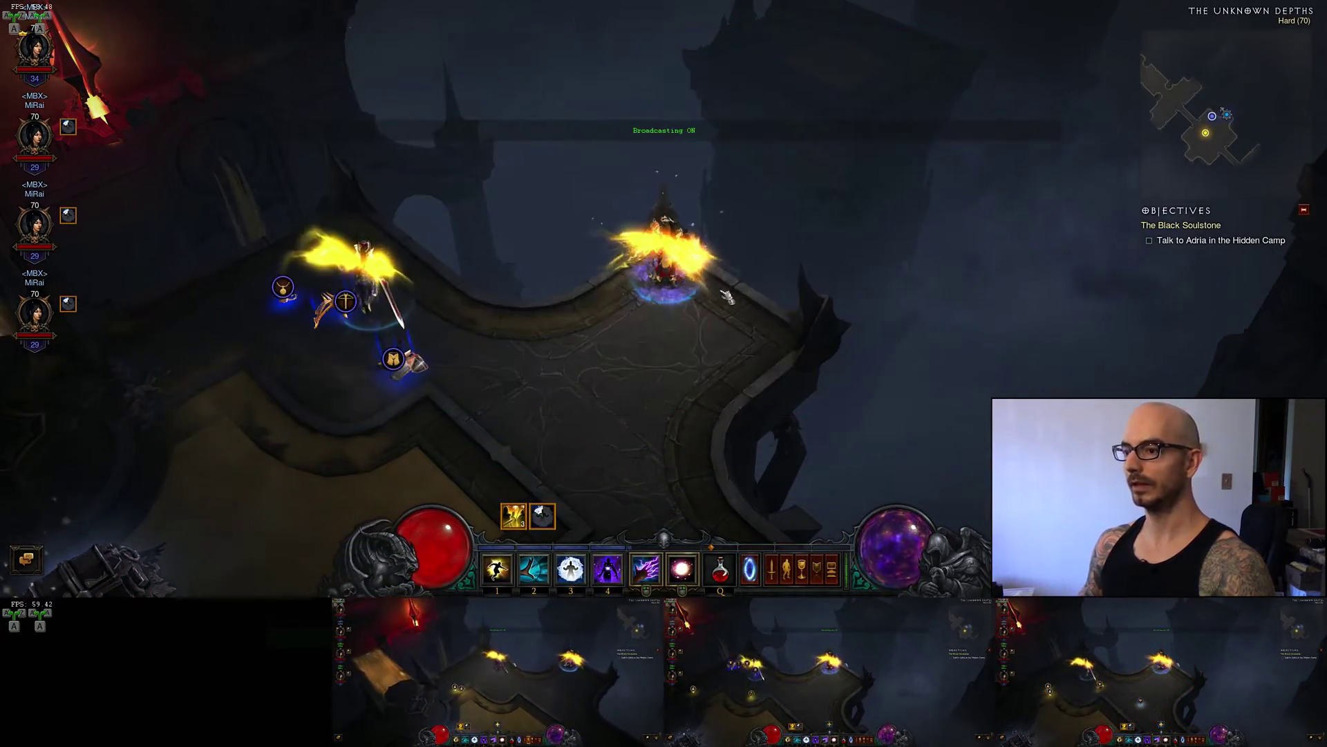
{"action": "mouse_move", "coordinate": [695, 344]}
{"action": "left_mouse_down"}
{"action": "mouse_move", "coordinate": [666, 367]}
{"action": "mouse_move", "coordinate": [595, 347]}
{"action": "mouse_move", "coordinate": [687, 391]}
{"action": "mouse_move", "coordinate": [830, 350]}
{"action": "mouse_move", "coordinate": [701, 360]}
{"action": "mouse_move", "coordinate": [565, 264]}
{"action": "mouse_move", "coordinate": [565, 373]}
{"action": "mouse_move", "coordinate": [601, 257]}
{"action": "mouse_move", "coordinate": [746, 201]}
{"action": "mouse_move", "coordinate": [780, 138]}
{"action": "mouse_move", "coordinate": [635, 241]}
{"action": "mouse_move", "coordinate": [657, 303]}
{"action": "mouse_move", "coordinate": [704, 274]}
{"action": "mouse_move", "coordinate": [637, 280]}
{"action": "mouse_move", "coordinate": [679, 302]}
{"action": "left_mouse_up"}
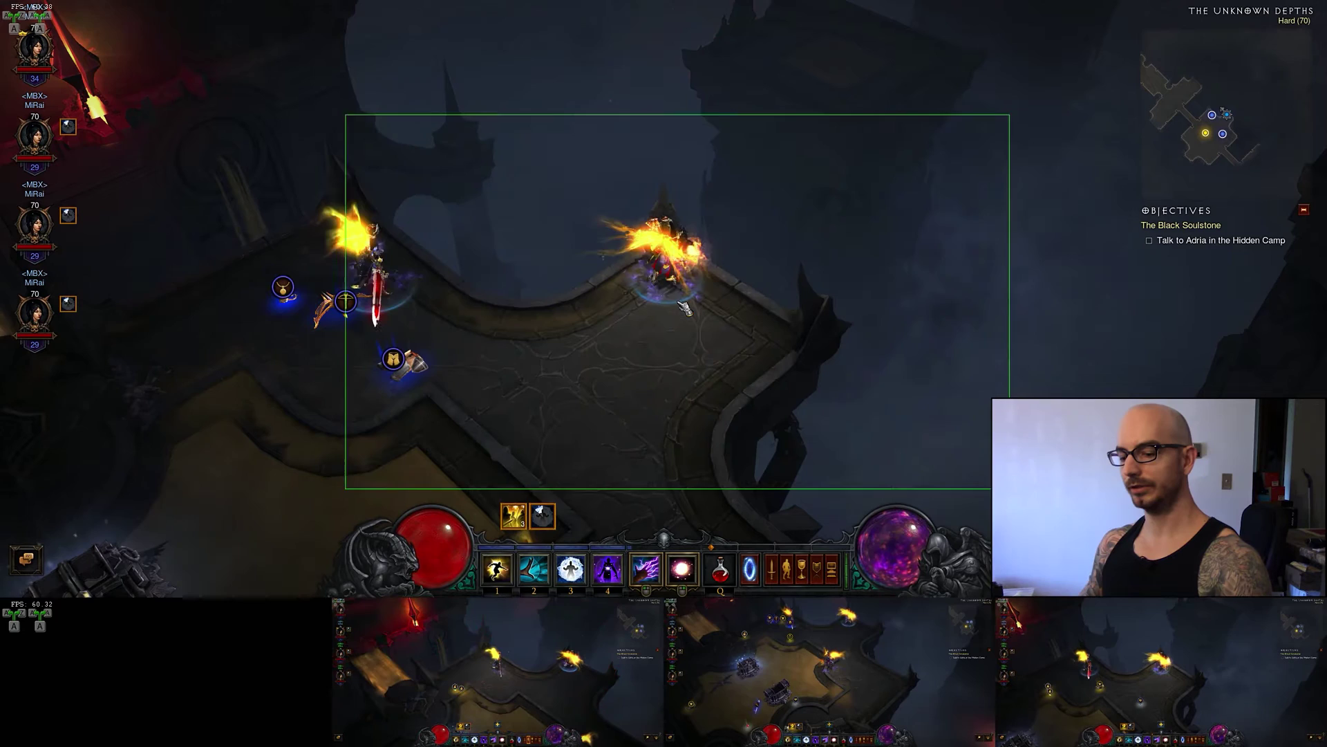
- Switch back to ISBoxer Toolkit and review Hold to Control 3's second-step repeater action and its pressed OR released setting
{"action": "key", "text": "alt+Tab"}
{"action": "left_click", "coordinate": [795, 384]}
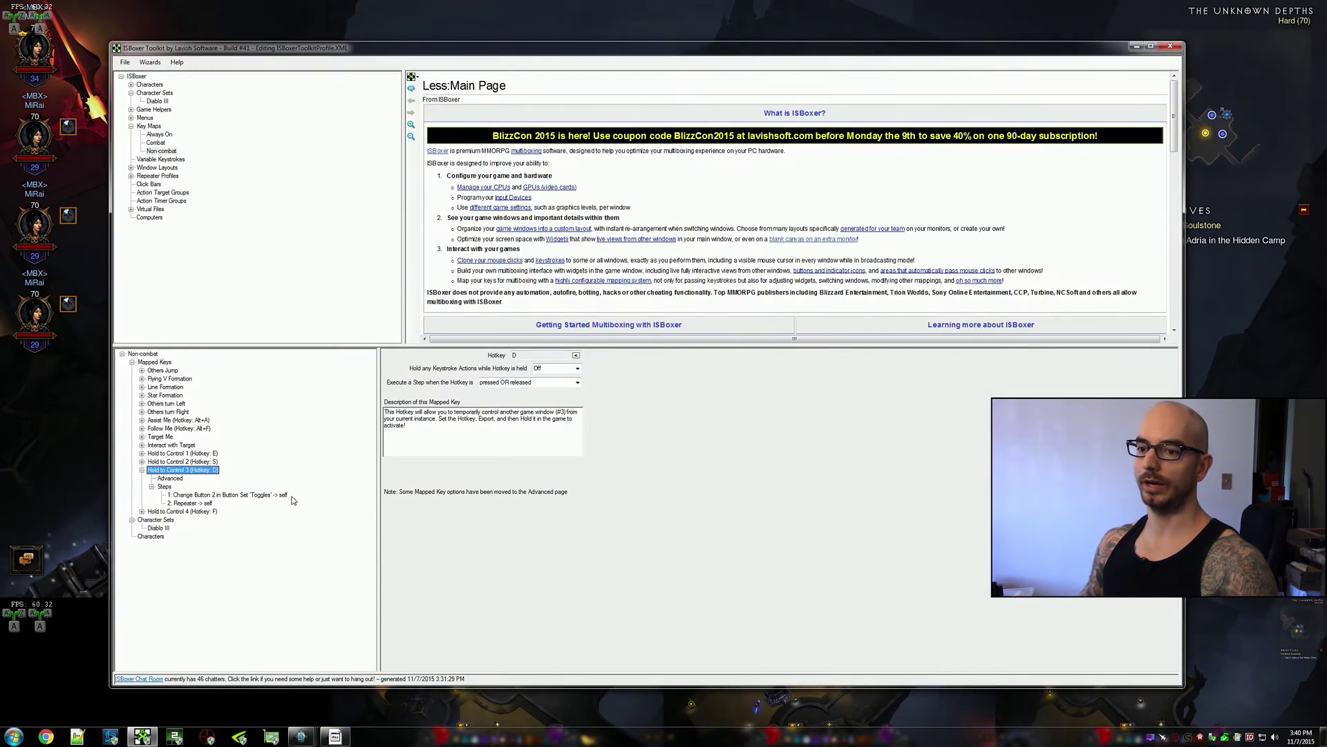
{"action": "left_click", "coordinate": [188, 503]}
{"action": "left_click", "coordinate": [437, 409]}
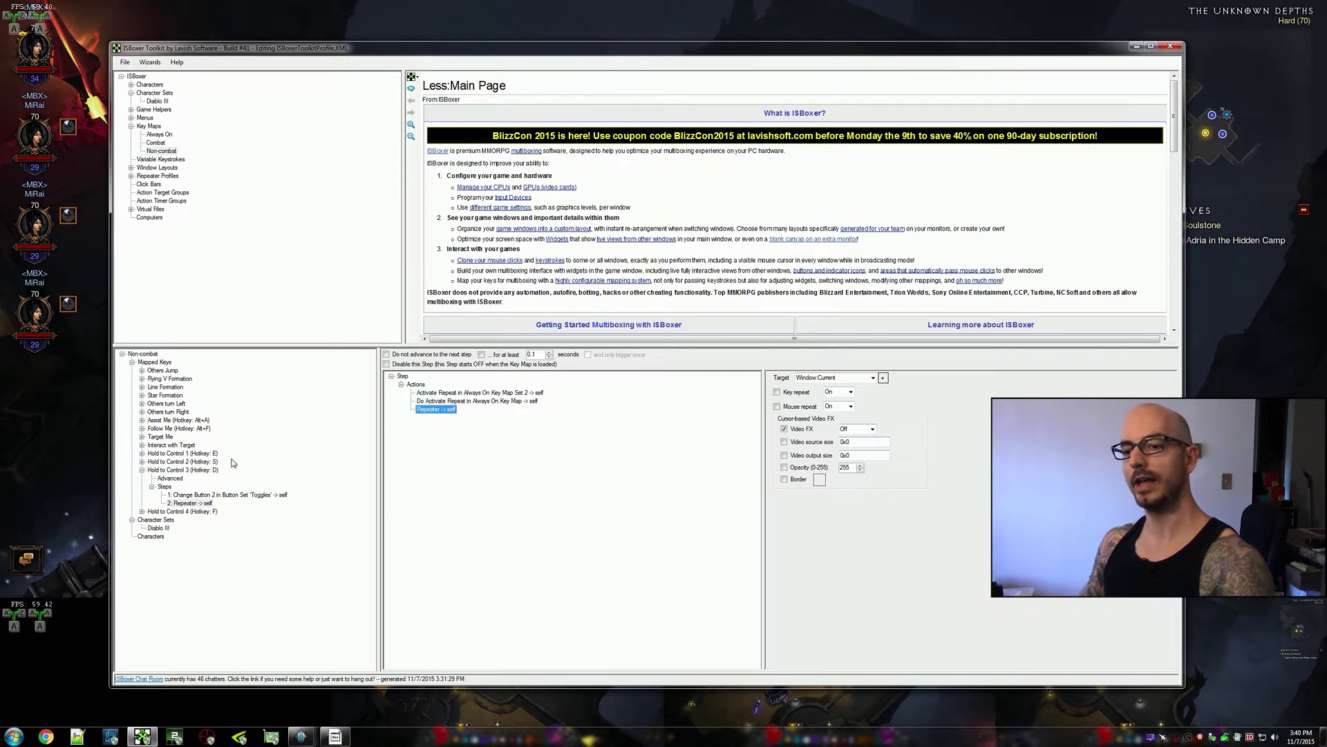
{"action": "left_click", "coordinate": [183, 471]}
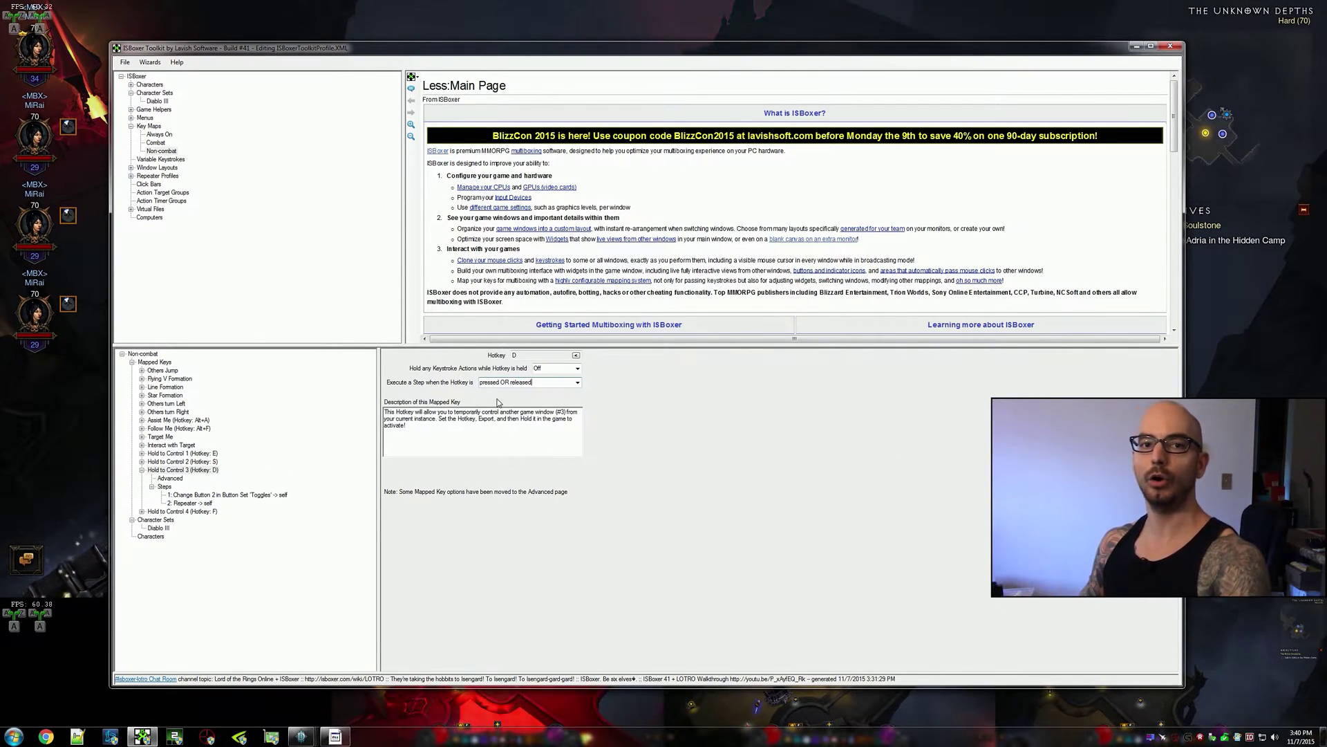
- Return to Diablo III, bring up character 3's cursor feed, run that character back near the group, and hide the feed
{"action": "left_click", "coordinate": [1136, 47]}
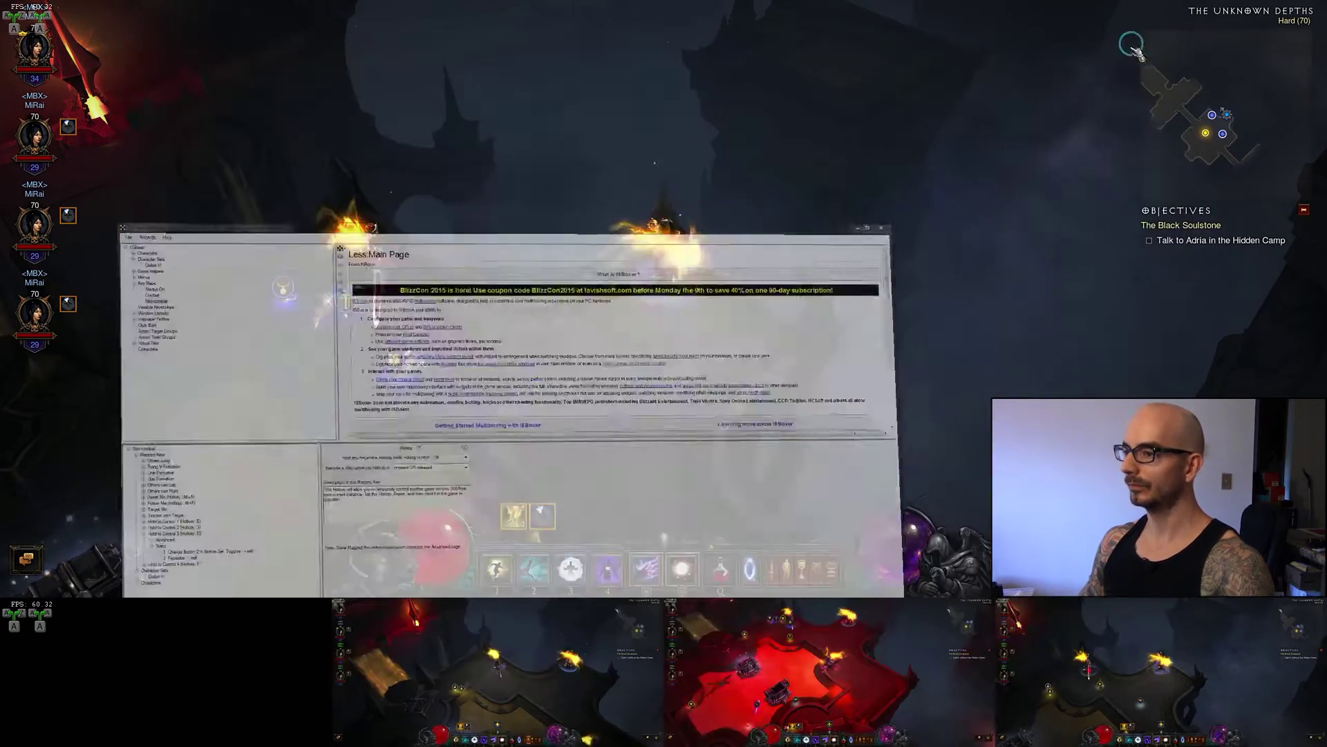
{"action": "key", "text": "d"}
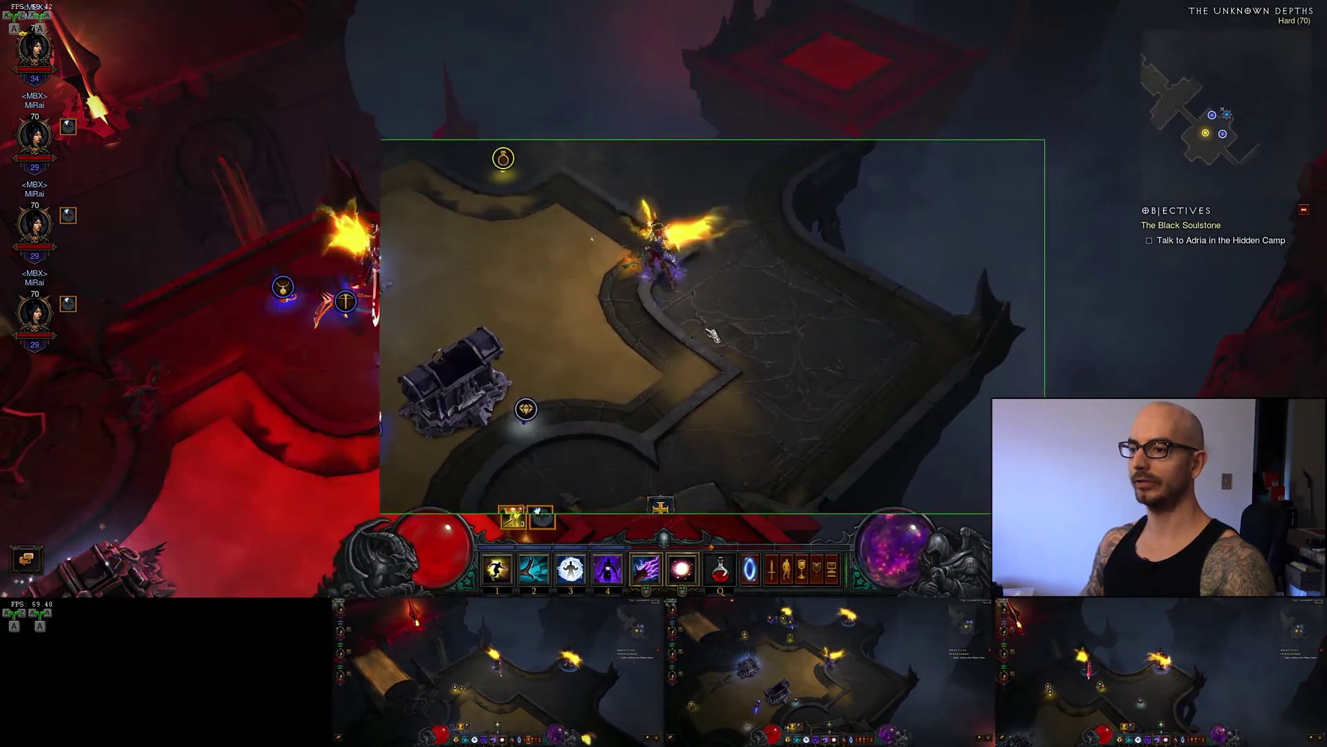
{"action": "mouse_move", "coordinate": [706, 330]}
{"action": "left_mouse_down"}
{"action": "mouse_move", "coordinate": [616, 285]}
{"action": "mouse_move", "coordinate": [748, 242]}
{"action": "mouse_move", "coordinate": [725, 199]}
{"action": "mouse_move", "coordinate": [524, 276]}
{"action": "mouse_move", "coordinate": [664, 320]}
{"action": "mouse_move", "coordinate": [818, 321]}
{"action": "mouse_move", "coordinate": [681, 229]}
{"action": "mouse_move", "coordinate": [620, 270]}
{"action": "mouse_move", "coordinate": [674, 257]}
{"action": "mouse_move", "coordinate": [747, 293]}
{"action": "mouse_move", "coordinate": [715, 311]}
{"action": "left_mouse_up"}
{"action": "key", "text": "d"}
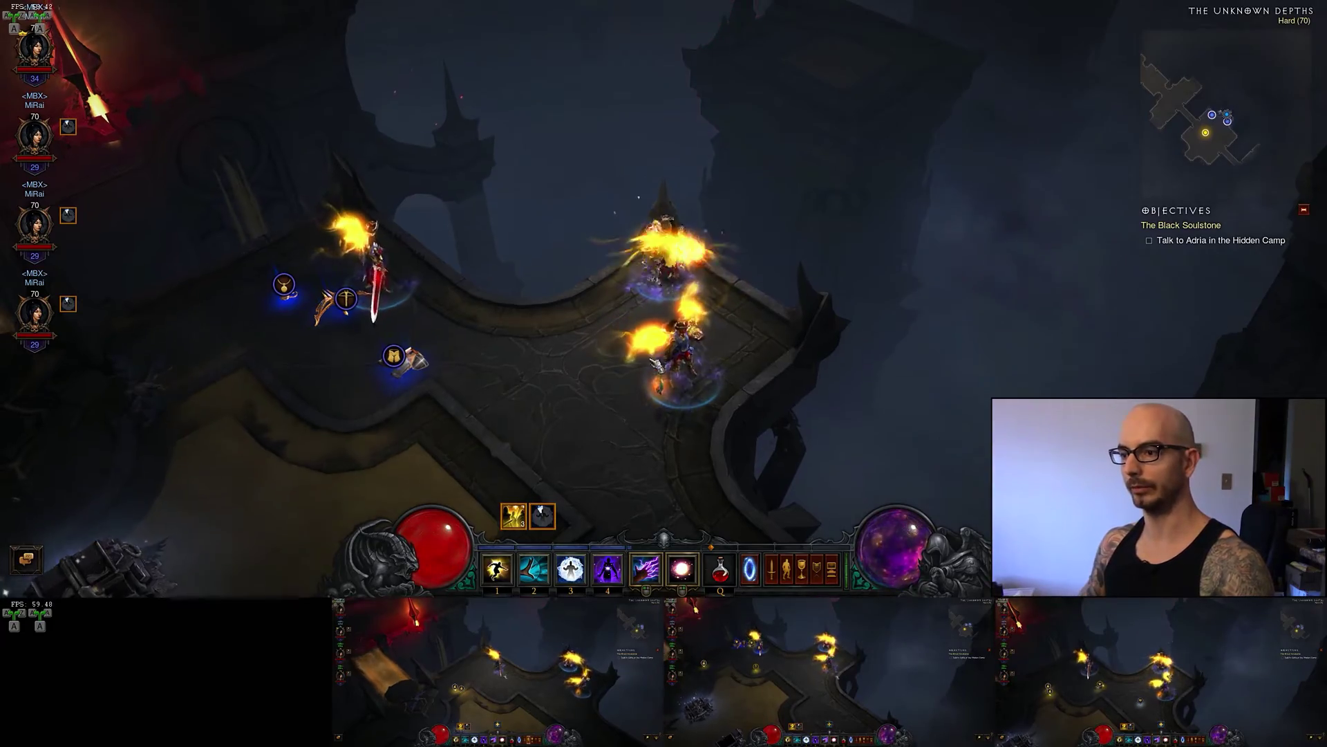
- Run the characters along the stone platform to regroup them in one spot
{"action": "mouse_move", "coordinate": [712, 308]}
{"action": "left_mouse_down"}
{"action": "mouse_move", "coordinate": [716, 477]}
{"action": "mouse_move", "coordinate": [933, 281]}
{"action": "mouse_move", "coordinate": [688, 92]}
{"action": "left_mouse_up"}
{"action": "left_click", "coordinate": [631, 385]}
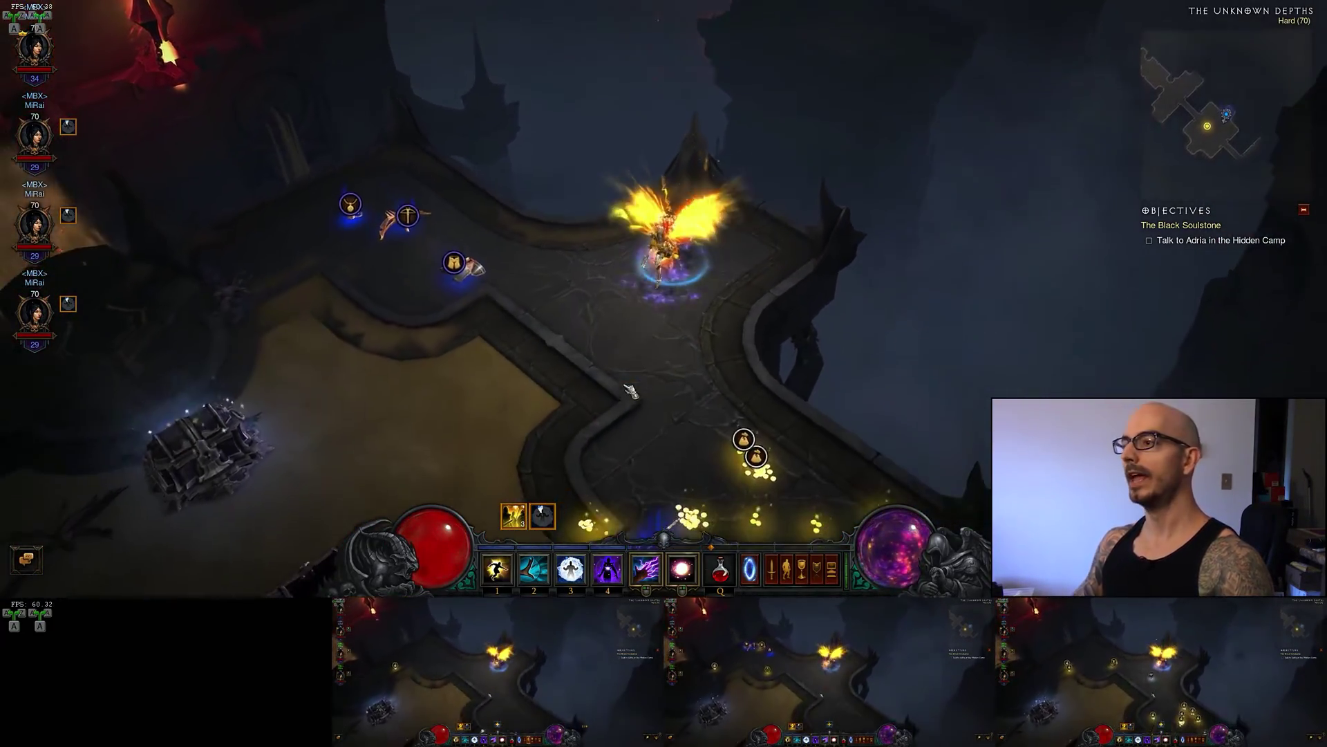
- Switch to ISBoxer Toolkit and set the VideoFX border color of Hold to Control 3's first-step mouse repeater action to FF0000
{"action": "key", "text": "alt+Tab"}
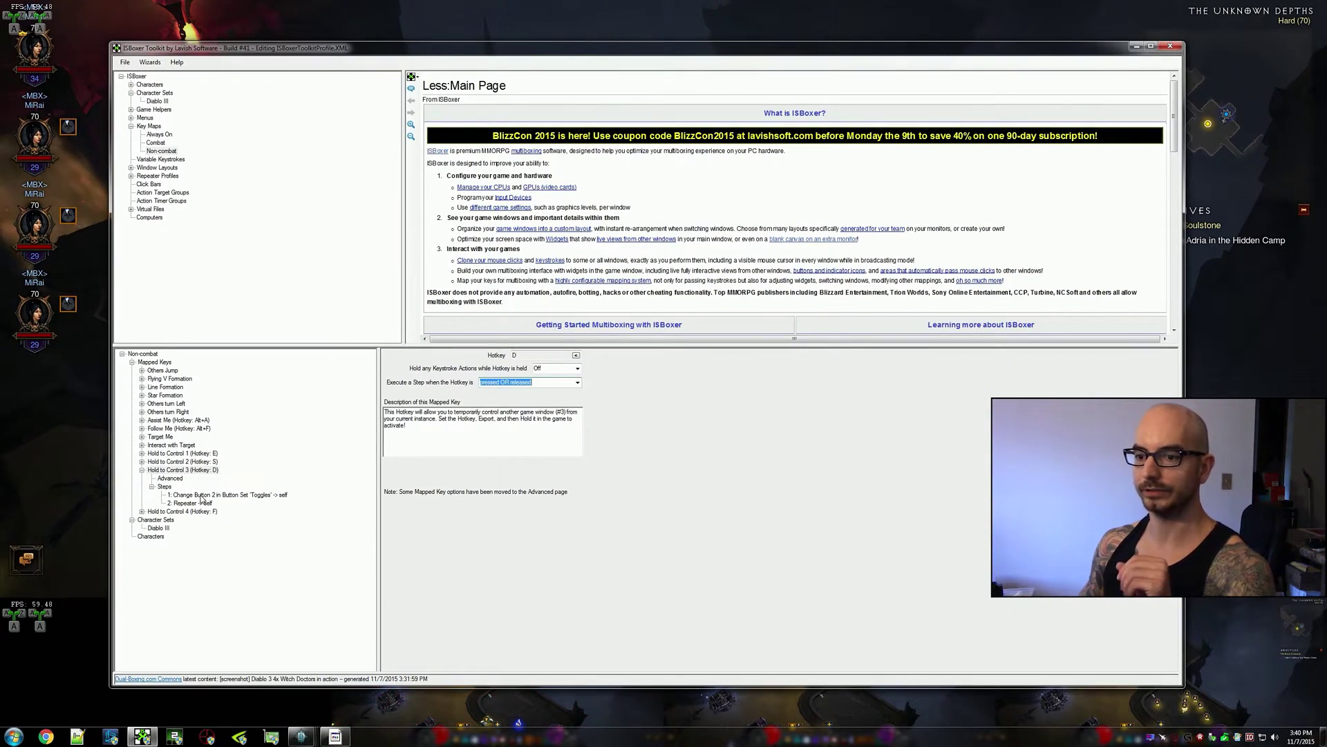
{"action": "left_click", "coordinate": [197, 502]}
{"action": "left_click", "coordinate": [465, 401]}
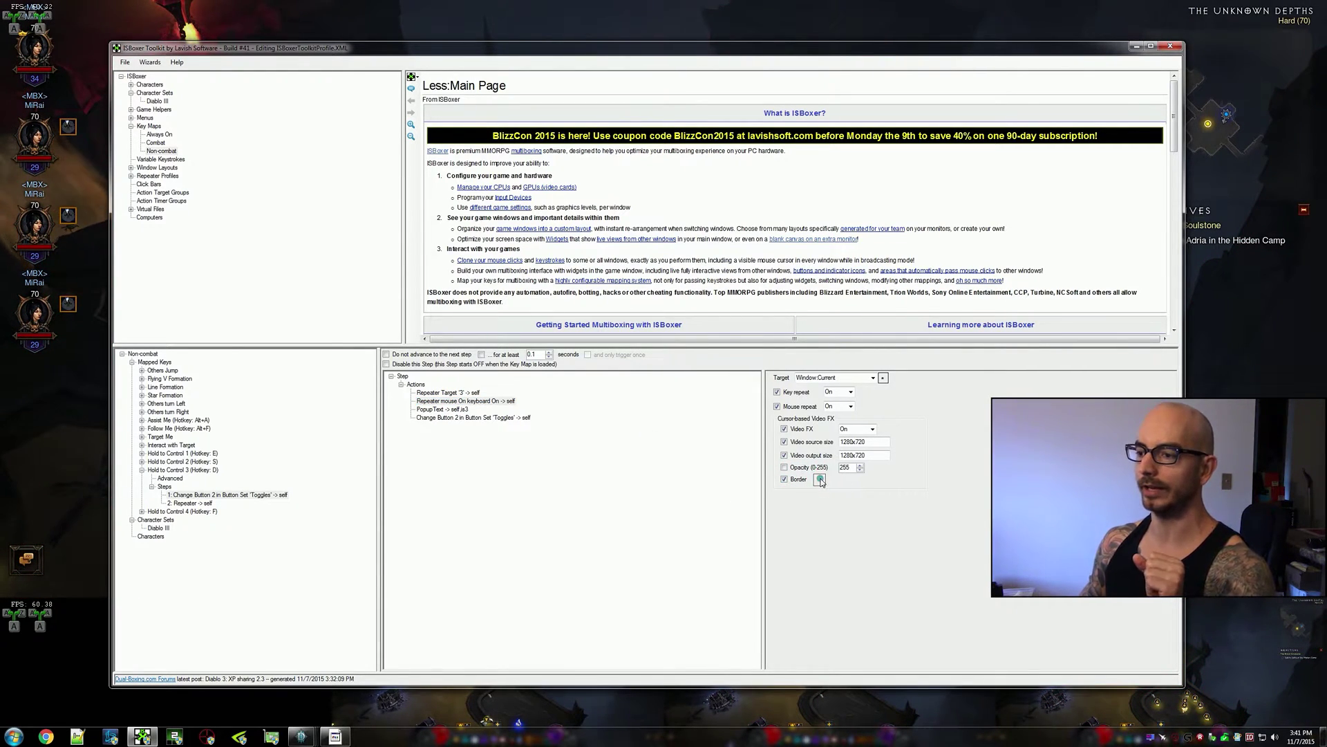
{"action": "left_click", "coordinate": [820, 479]}
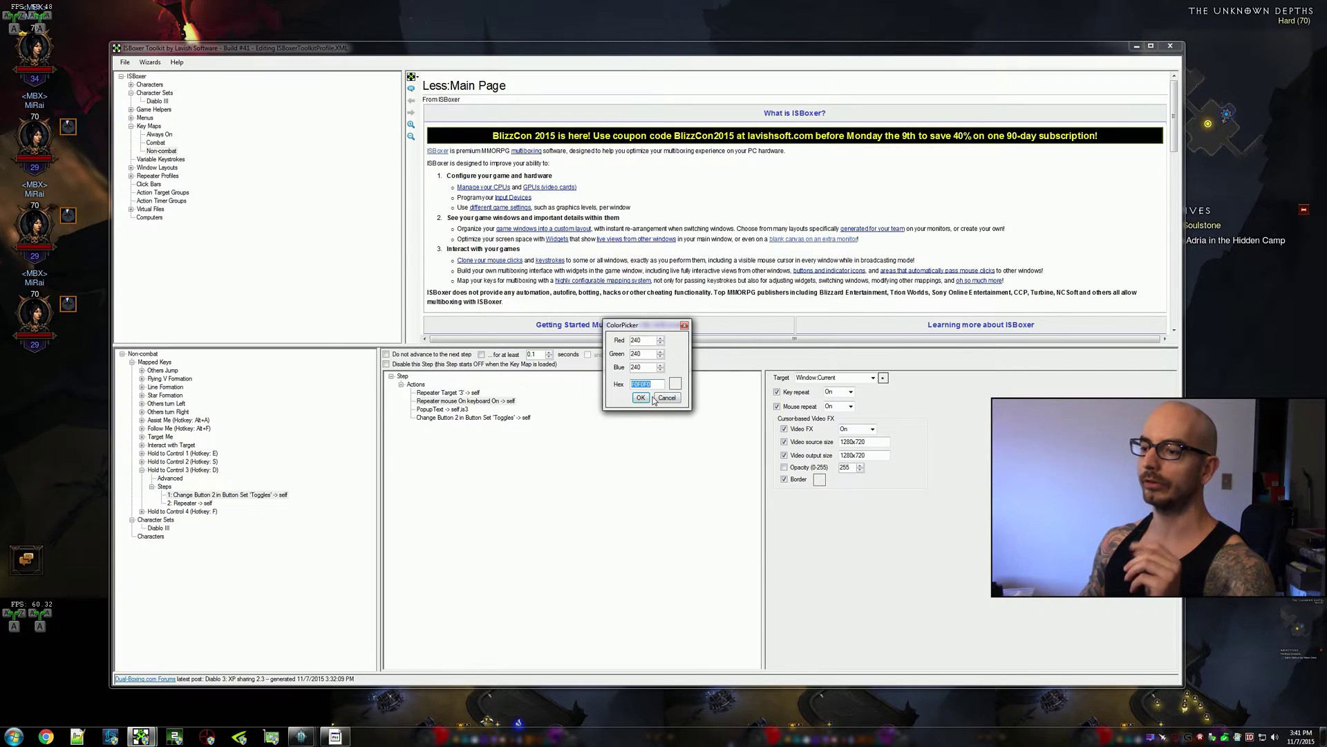
{"action": "type", "text": "FF0000"}
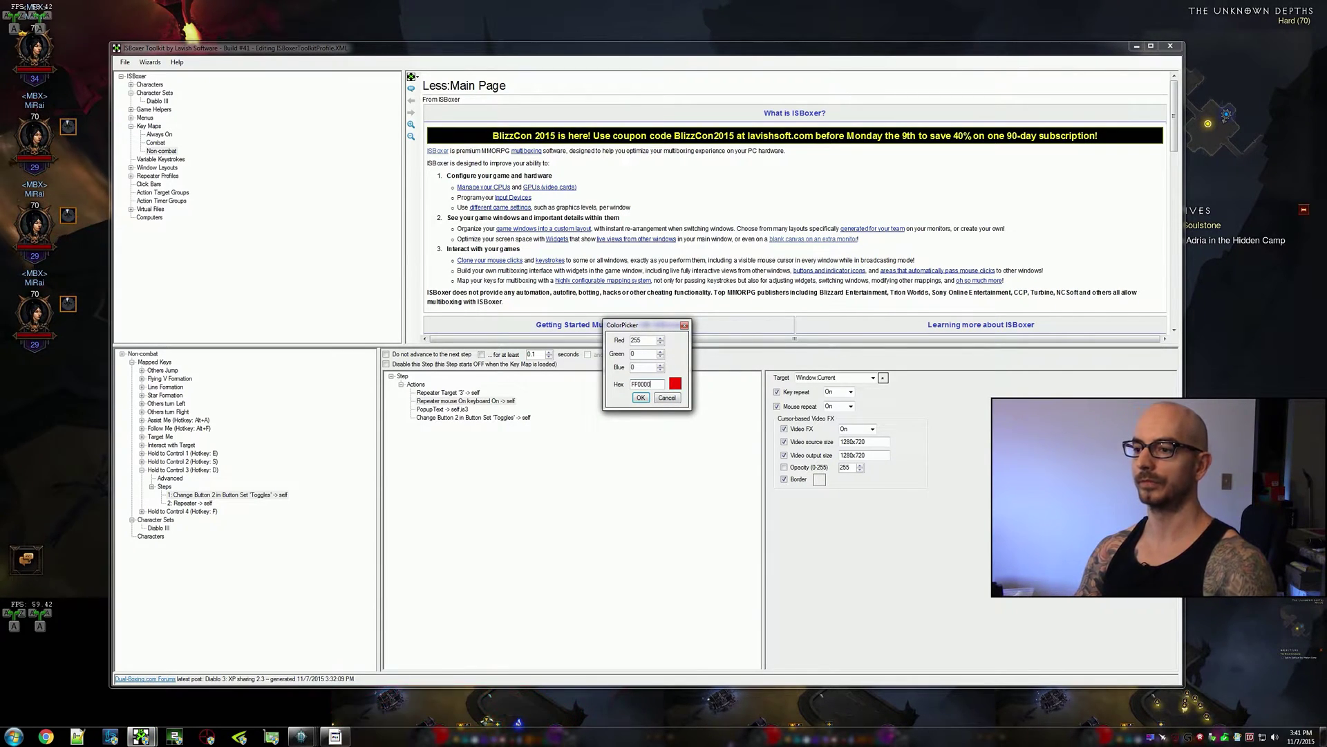
{"action": "left_click", "coordinate": [640, 398]}
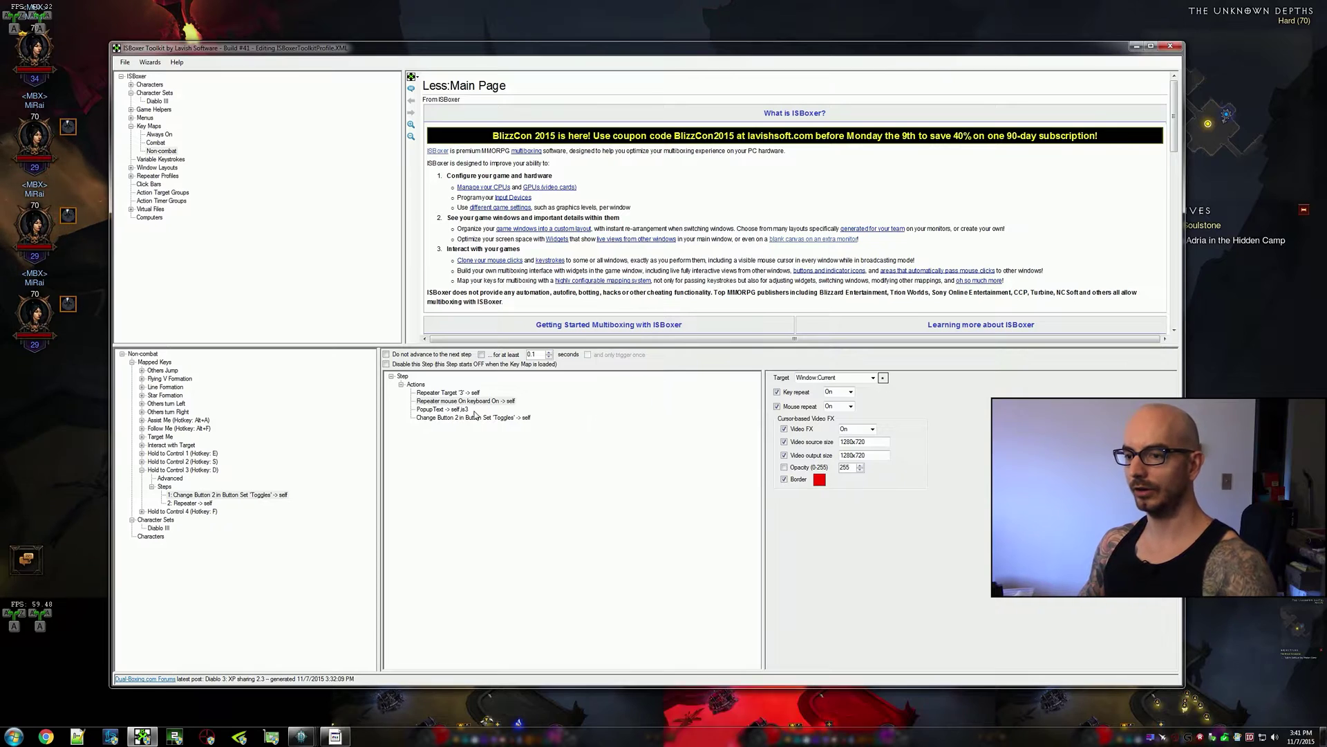
- Export the profile with the red border setting and minimize the Toolkit to return to Diablo III
{"action": "left_click", "coordinate": [461, 401]}
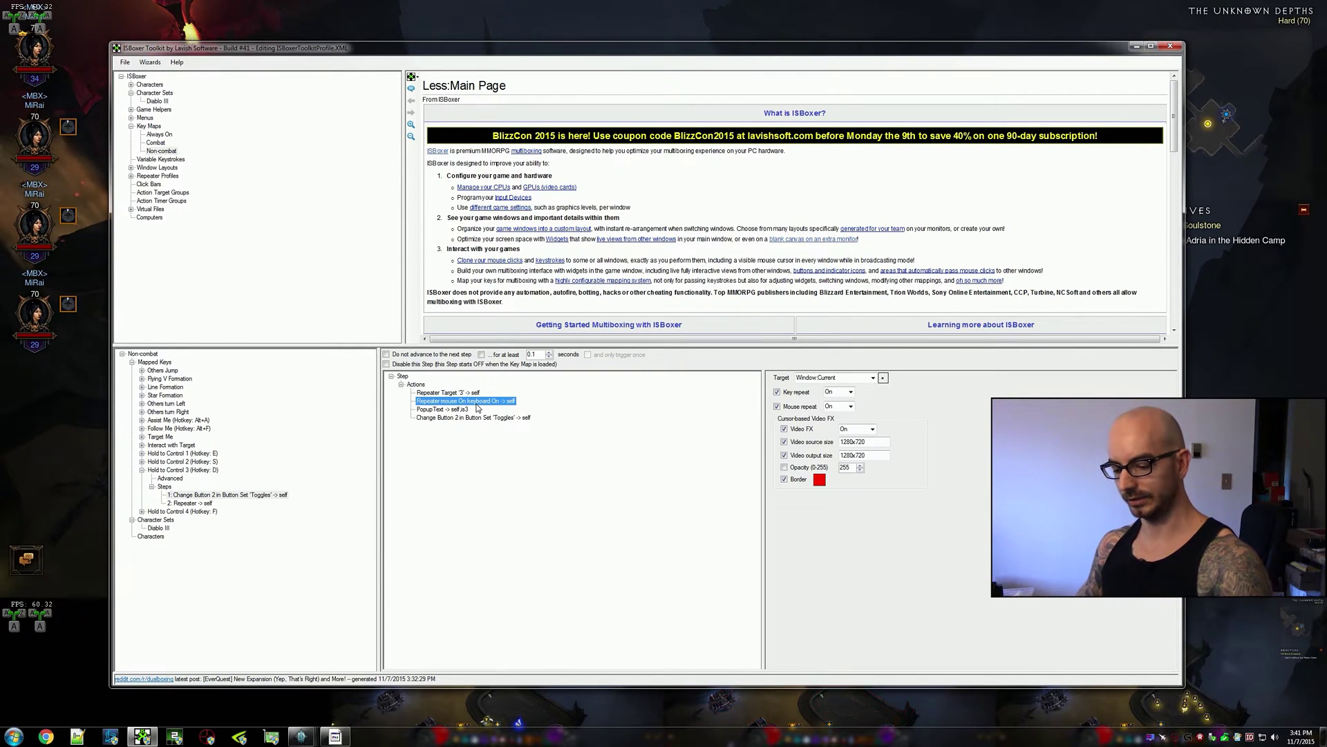
{"action": "key", "text": "ctrl+shift+i"}
{"action": "left_click", "coordinate": [714, 398]}
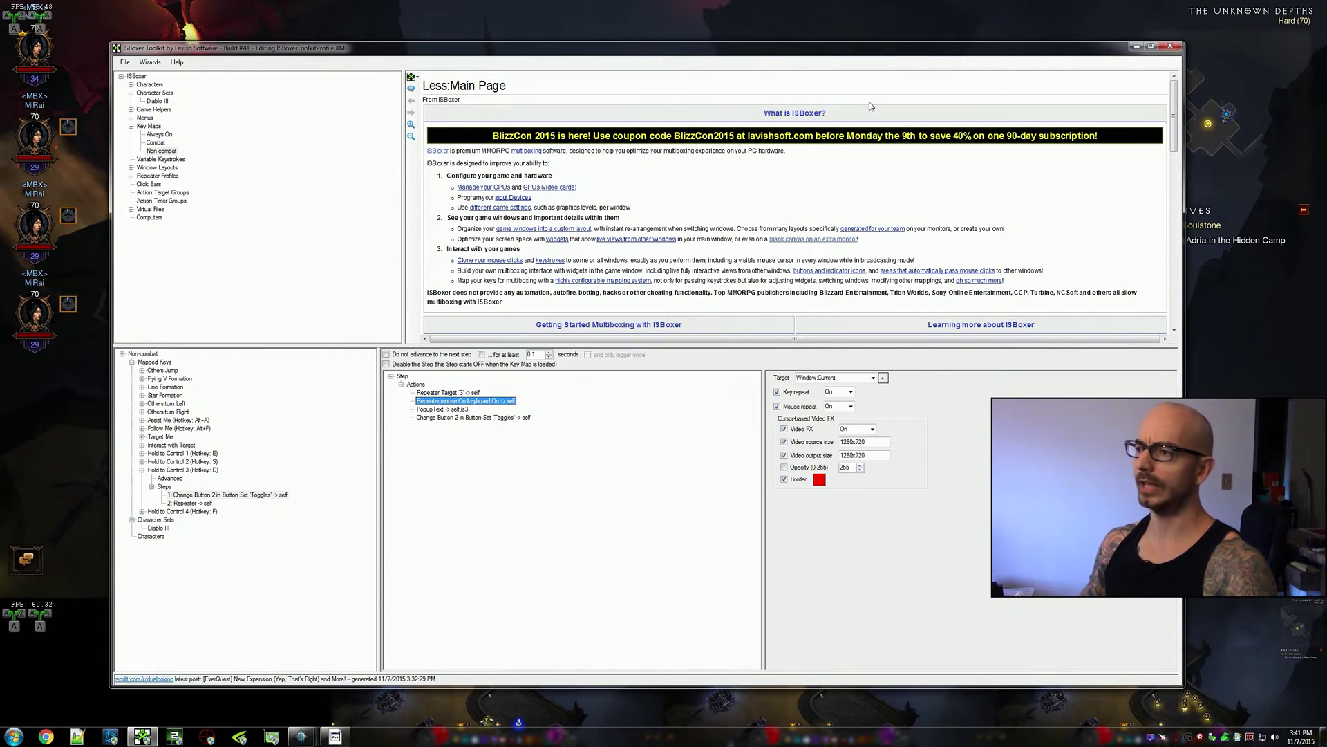
{"action": "left_click", "coordinate": [1136, 47]}
- Alternate between the cursor feeds of characters 3 and 2 to check their red borders, and hide the feed
{"action": "key", "text": "ctrl+alt+3"}
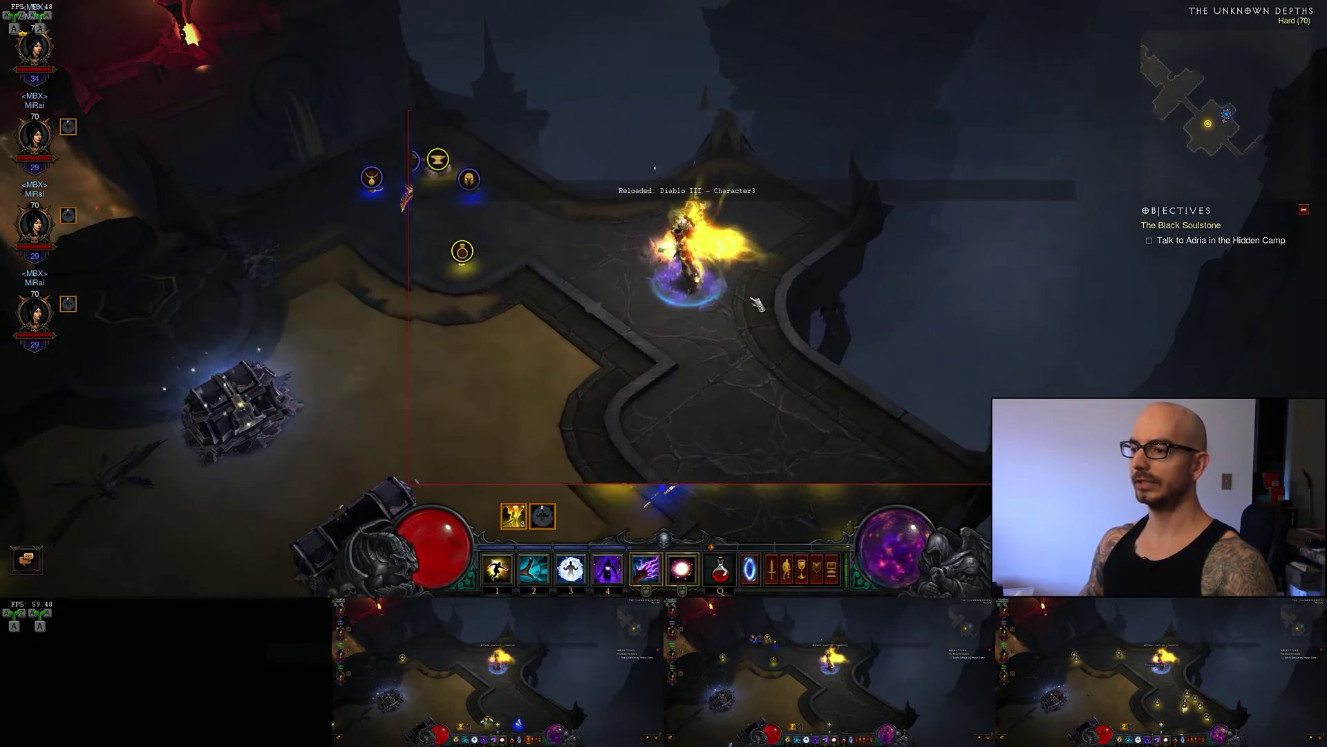
{"action": "key", "text": "shift+alt+r"}
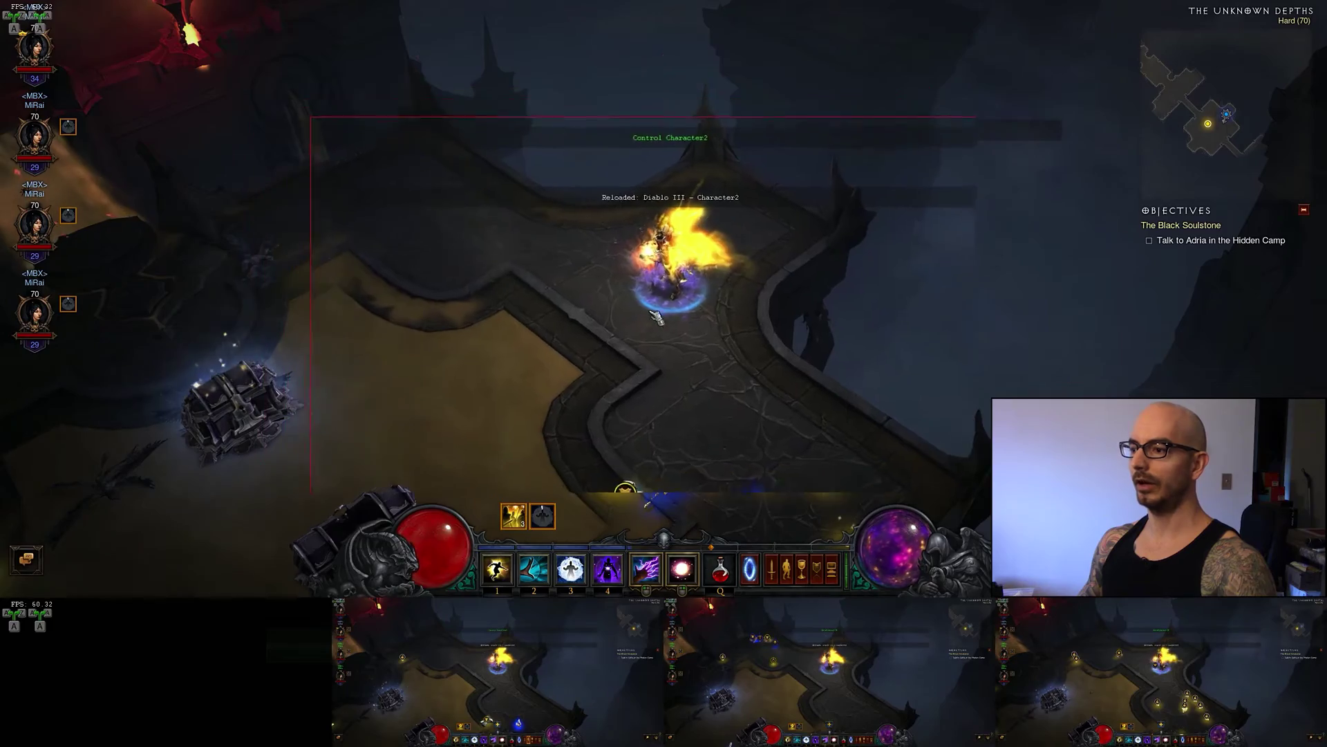
{"action": "key", "text": "ctrl+alt+2"}
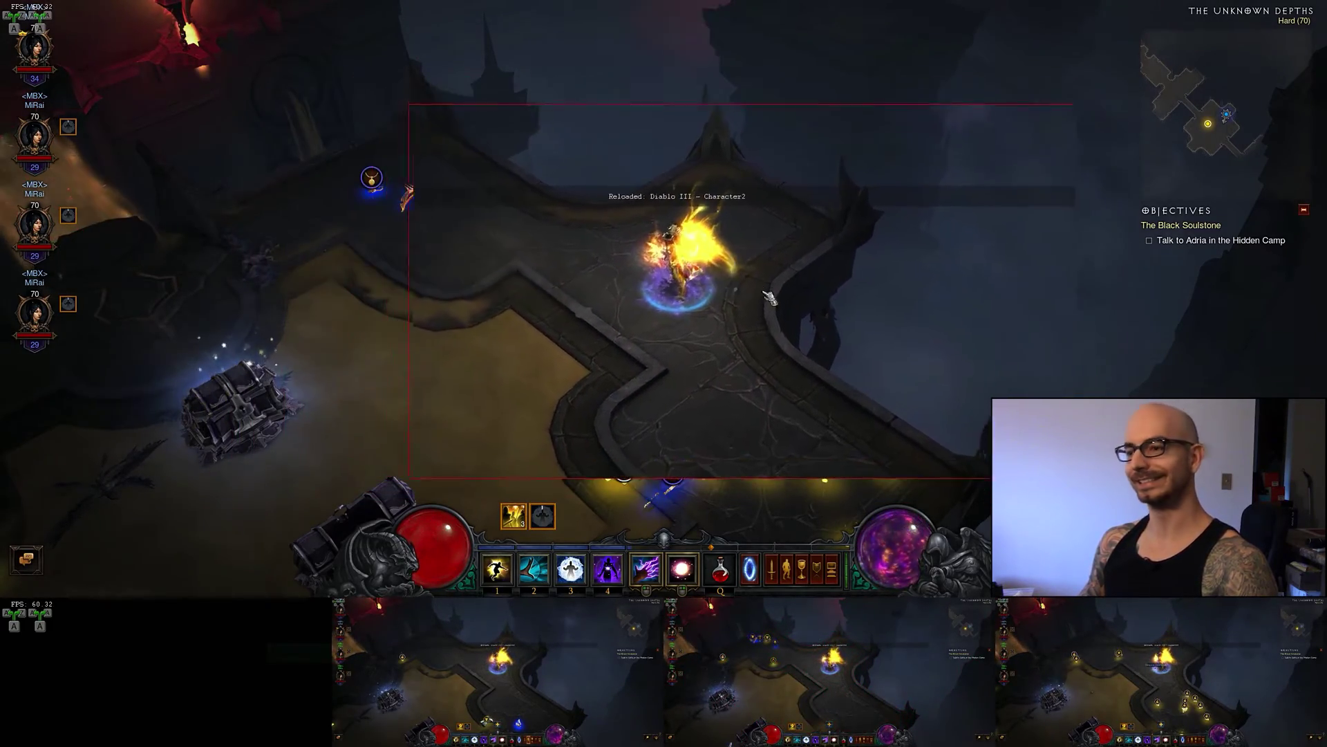
{"action": "key", "text": "ctrl+alt+3"}
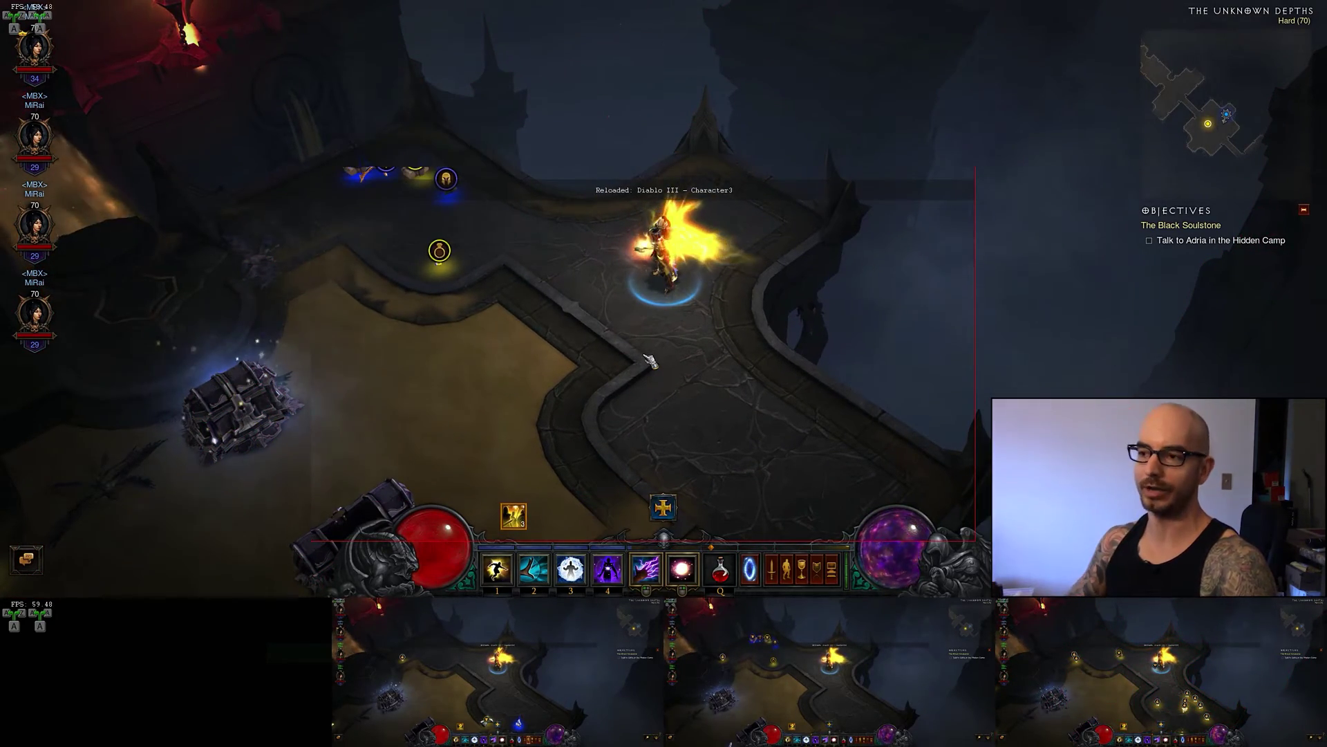
{"action": "key", "text": "ctrl+alt+2"}
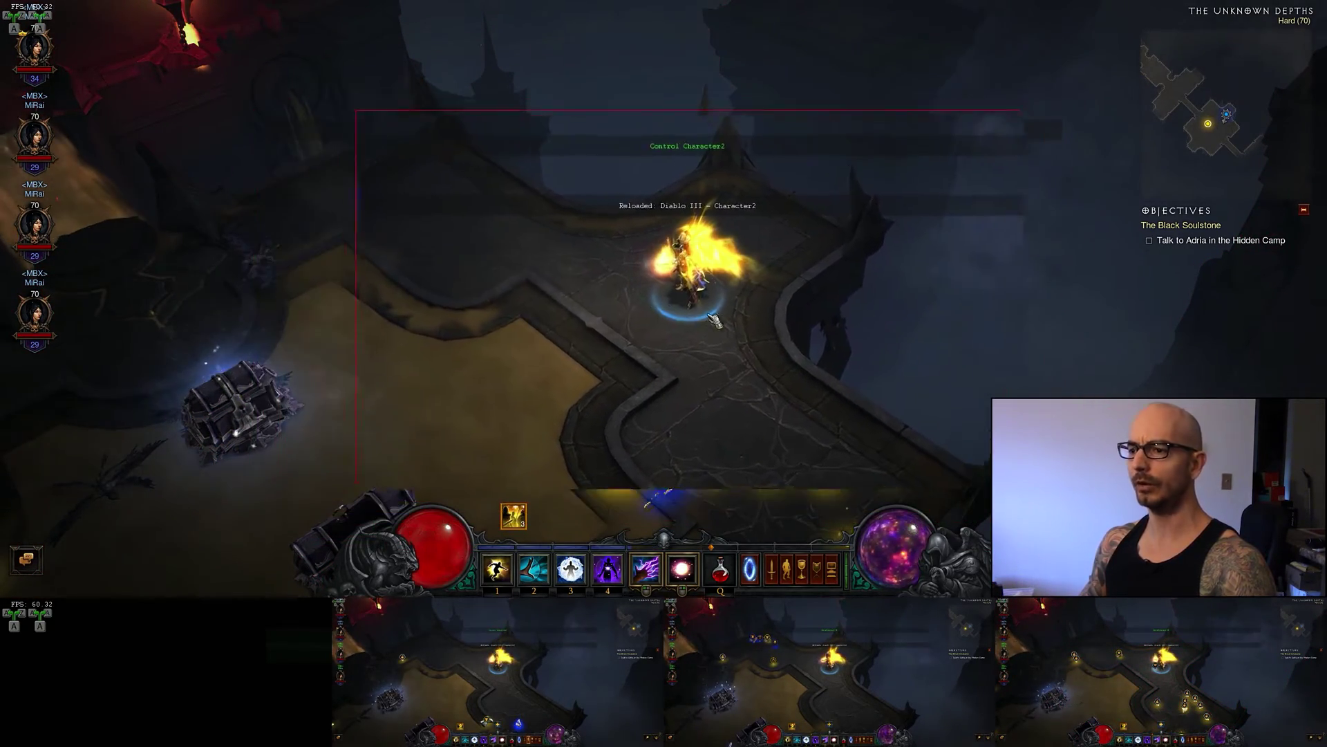
{"action": "left_click", "coordinate": [714, 319]}
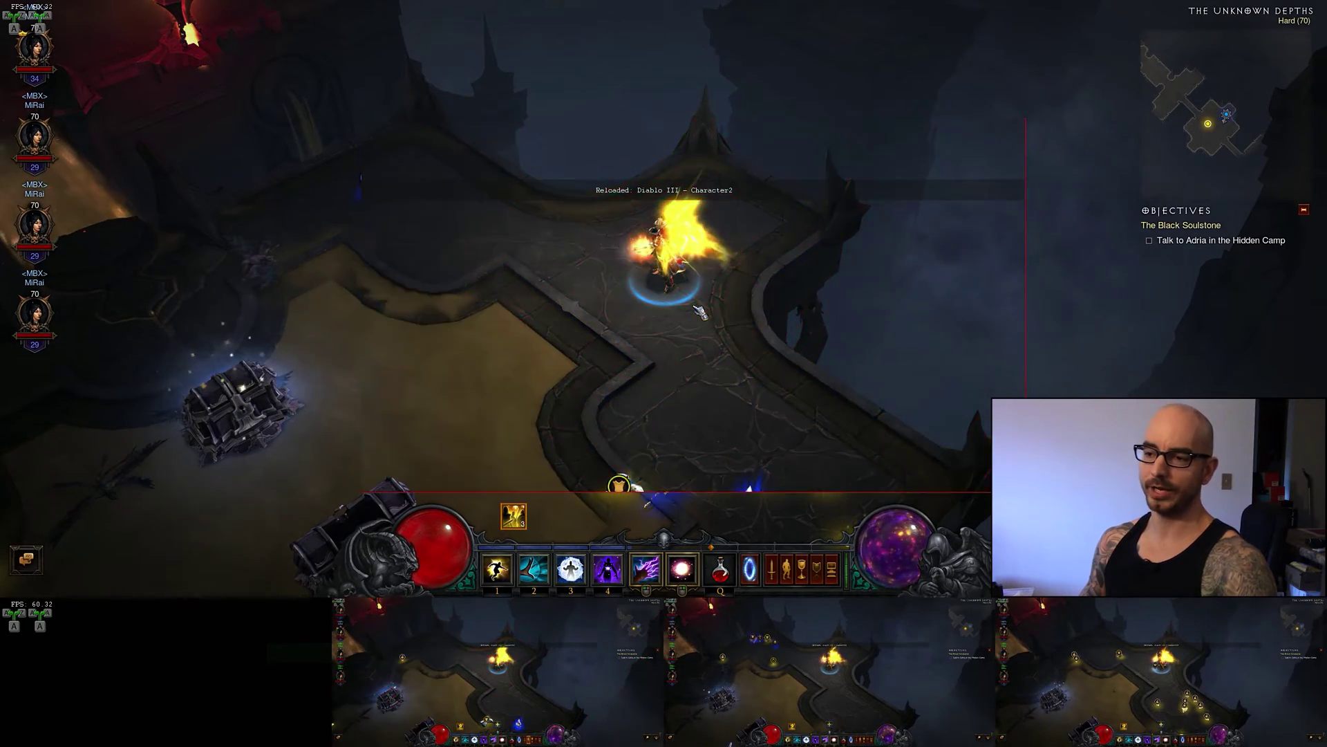
{"action": "key", "text": "shift+alt+r"}
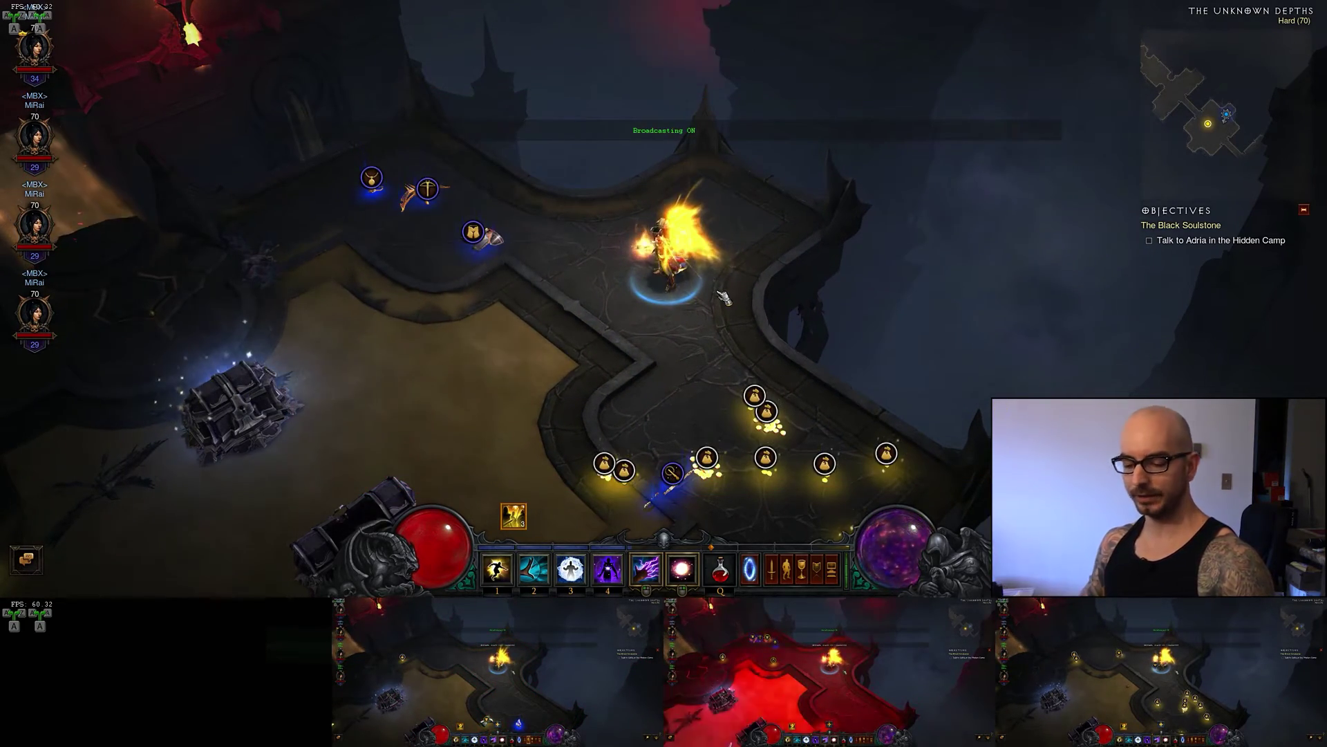
- Switch back to ISBoxer Toolkit and make copies of the Hold to Control 2 and Hold to Control 3 mapped keys
{"action": "key", "text": "alt+Tab"}
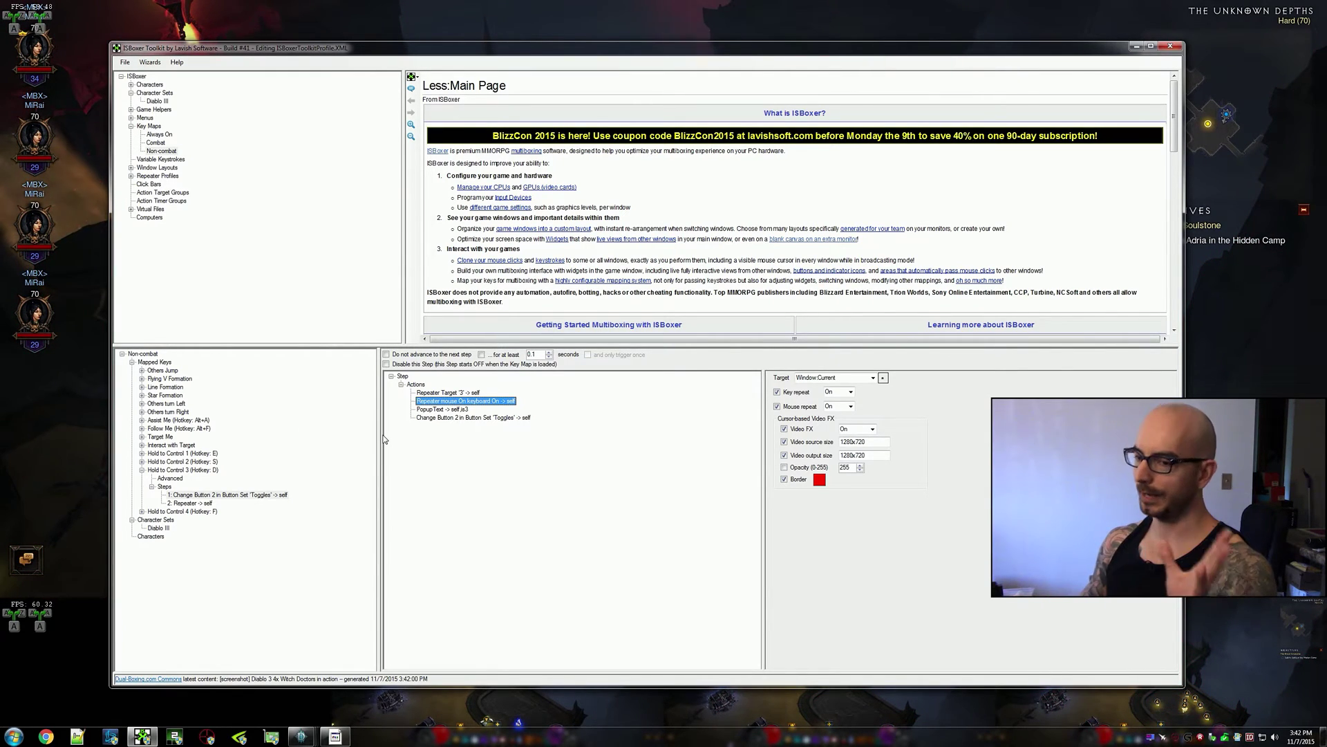
{"action": "left_click", "coordinate": [196, 462]}
{"action": "left_click", "coordinate": [142, 462]}
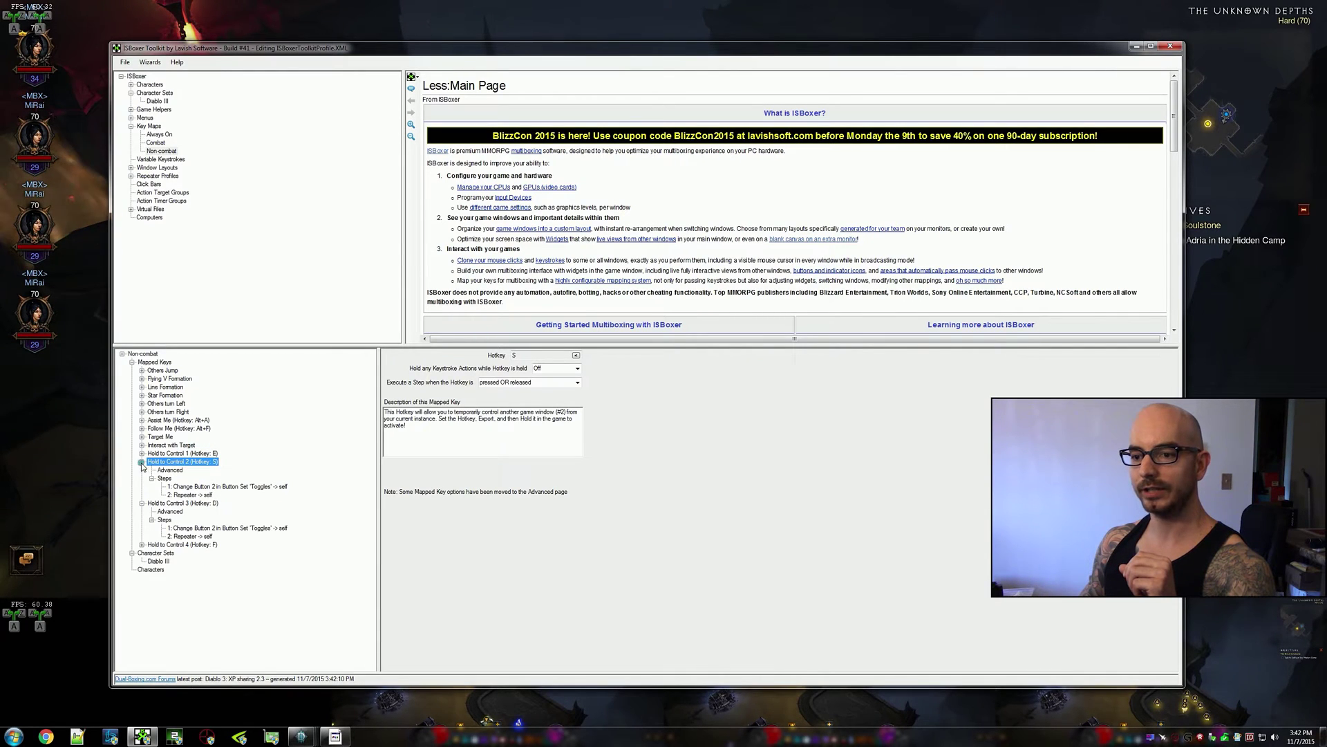
{"action": "left_click", "coordinate": [198, 487]}
{"action": "left_click", "coordinate": [194, 461]}
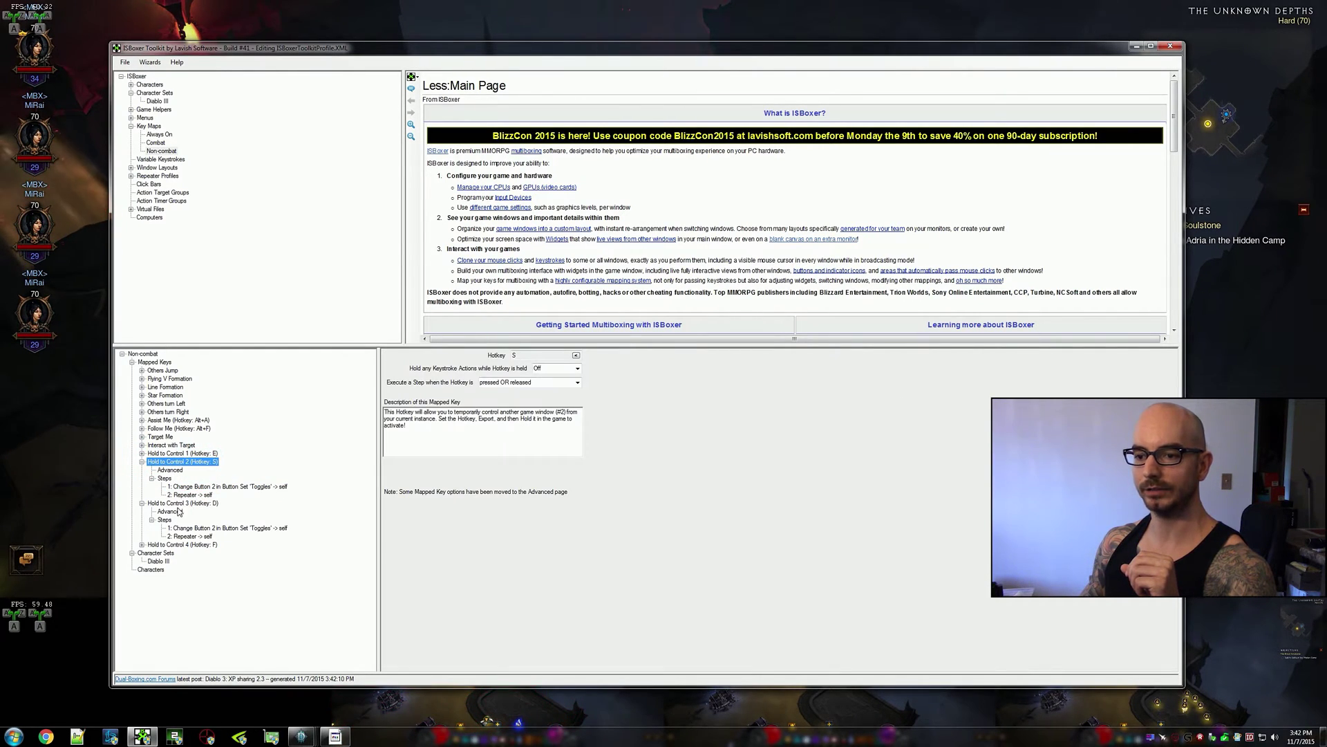
{"action": "right_click", "coordinate": [205, 462]}
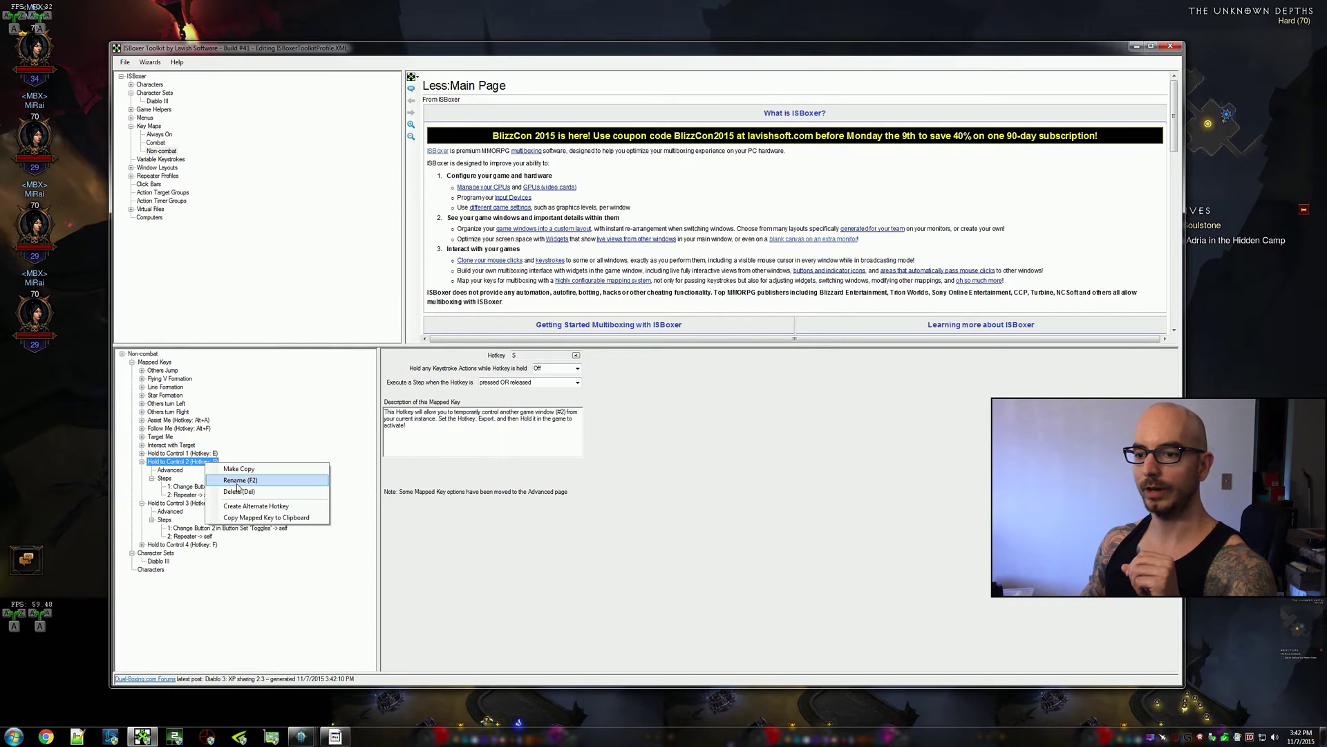
{"action": "left_click", "coordinate": [244, 474]}
{"action": "right_click", "coordinate": [205, 506]}
{"action": "left_click", "coordinate": [200, 518]}
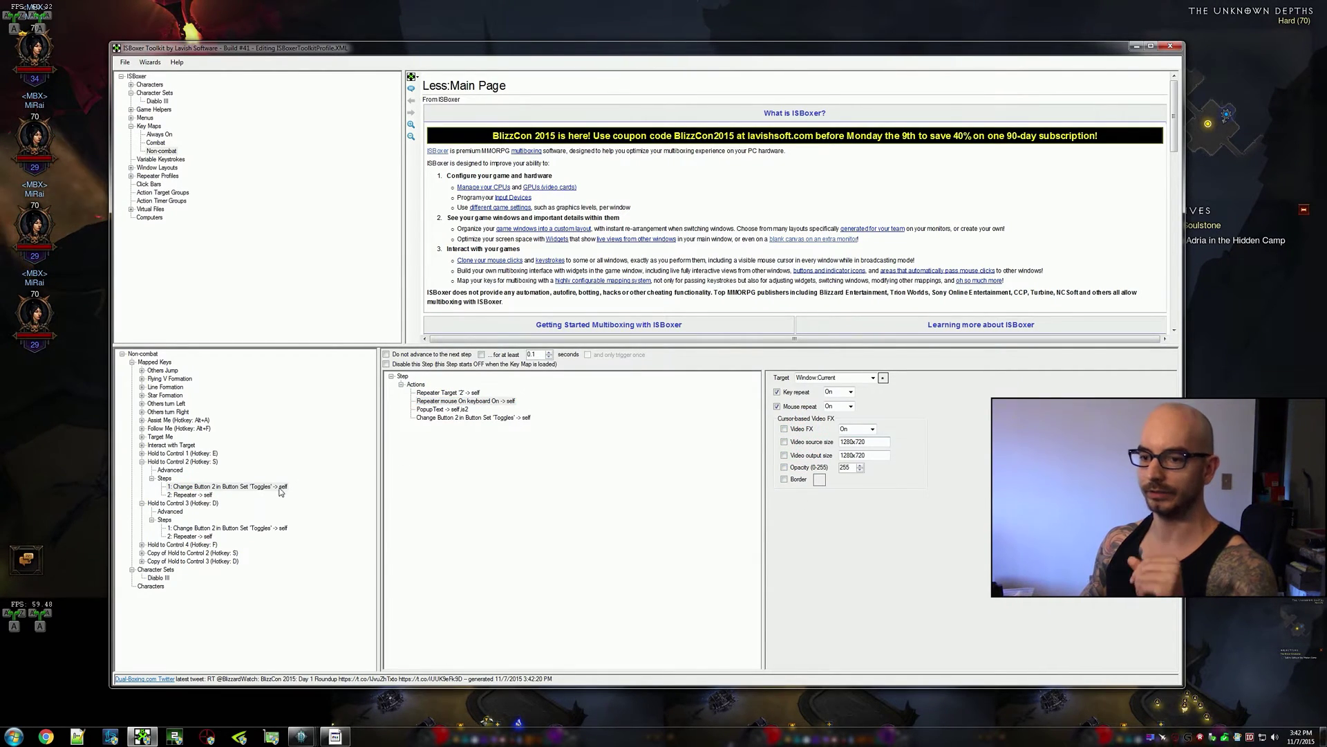
- Delete the repeater action from the second step of the original Hold to Control 2
{"action": "left_click", "coordinate": [201, 494]}
{"action": "left_click", "coordinate": [436, 410]}
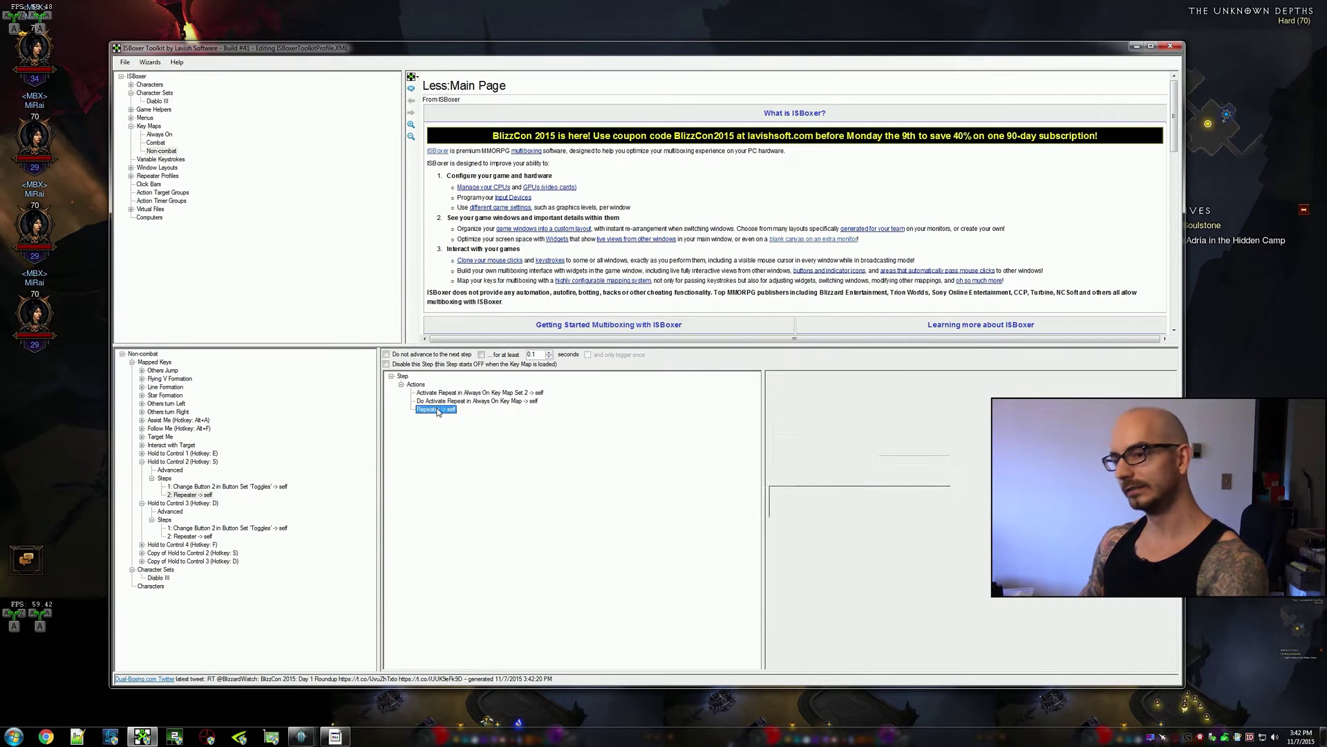
{"action": "key", "text": "Delete"}
- Clear the cursor-based VideoFX options in the original Hold to Control 3 and delete its second-step repeater action
{"action": "left_click", "coordinate": [195, 528]}
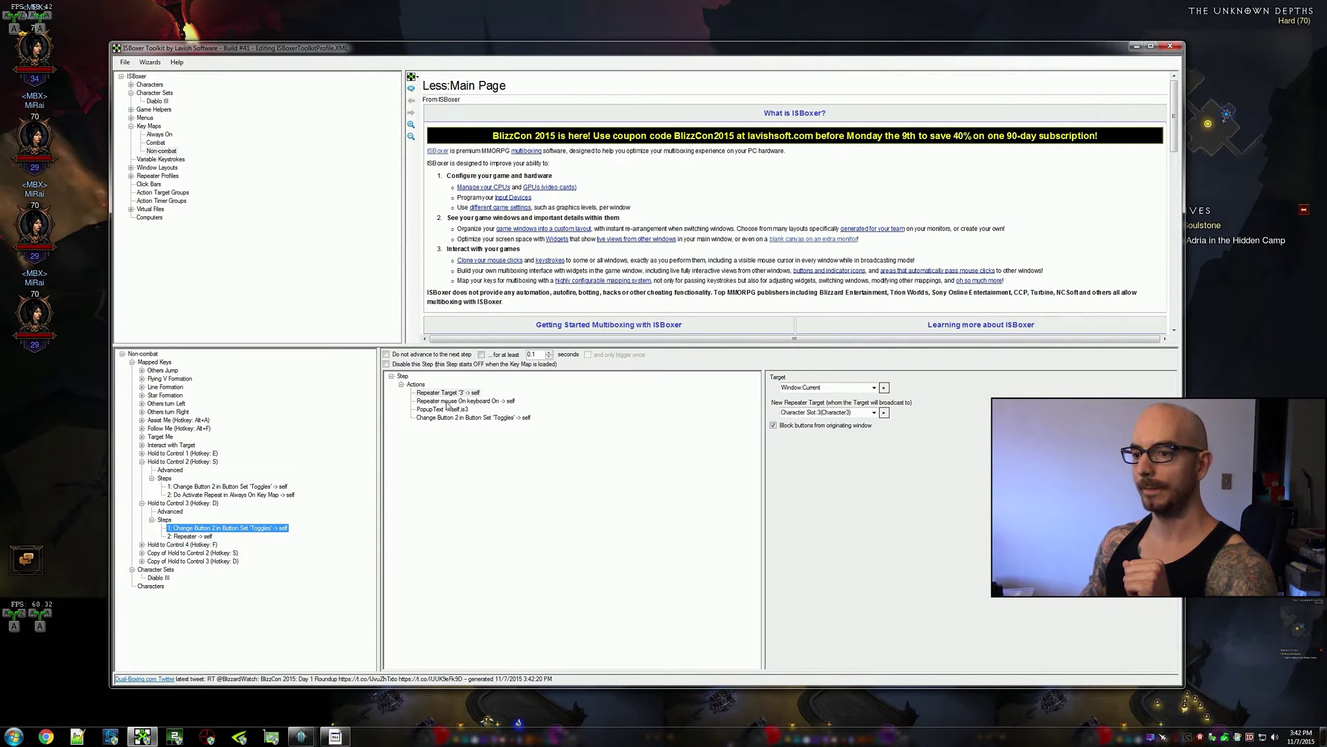
{"action": "left_click", "coordinate": [447, 402]}
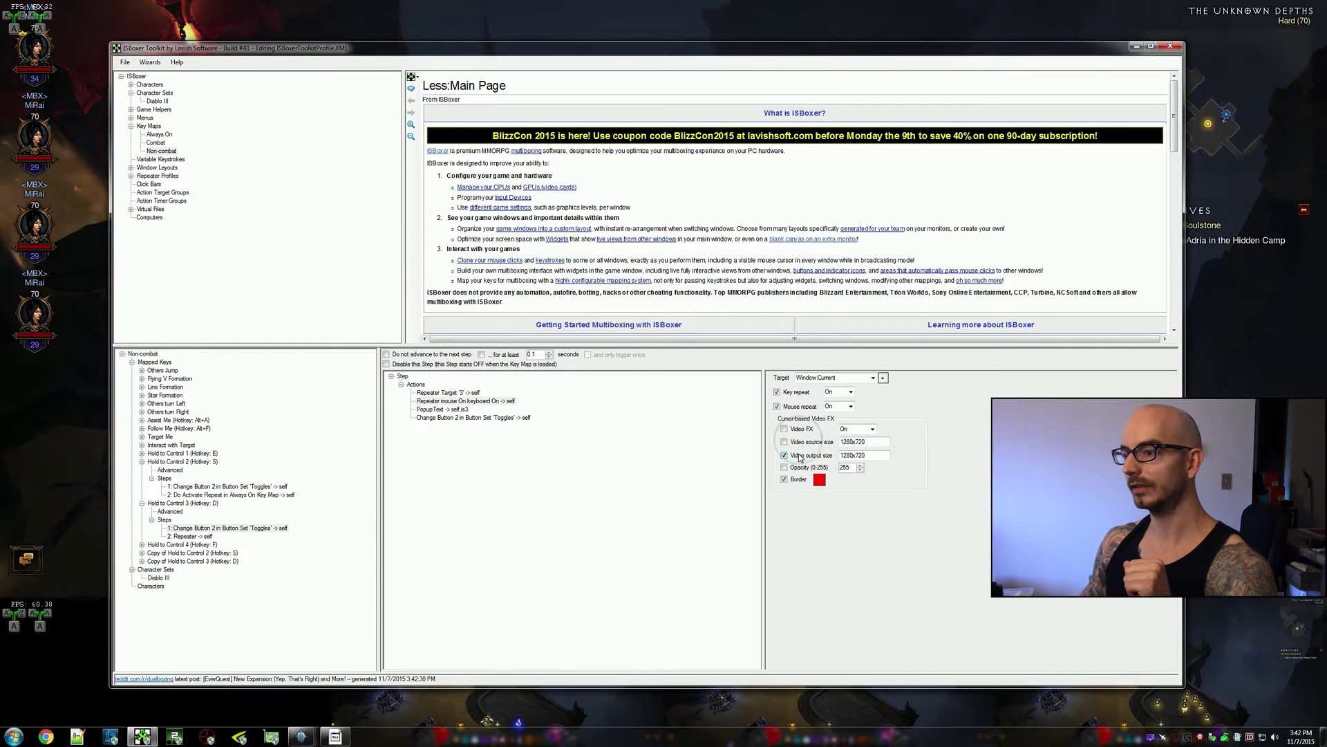
{"action": "left_click", "coordinate": [188, 536]}
{"action": "left_click", "coordinate": [435, 409]}
{"action": "key", "text": "Delete"}
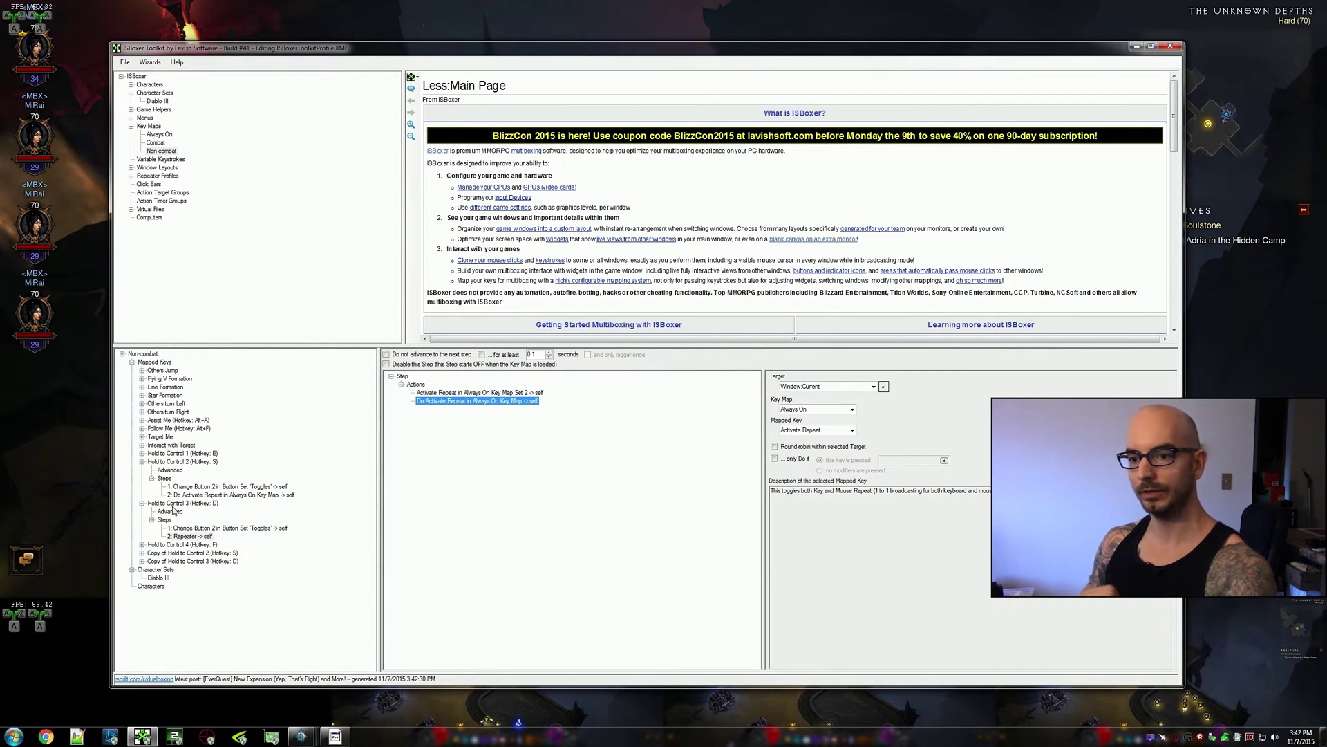
- Collapse the original mapped keys, expand both copies, and review the VideoFX settings in the Hold to Control 2 copy's mouse repeater action
{"action": "left_click", "coordinate": [141, 502]}
{"action": "left_click", "coordinate": [142, 461]}
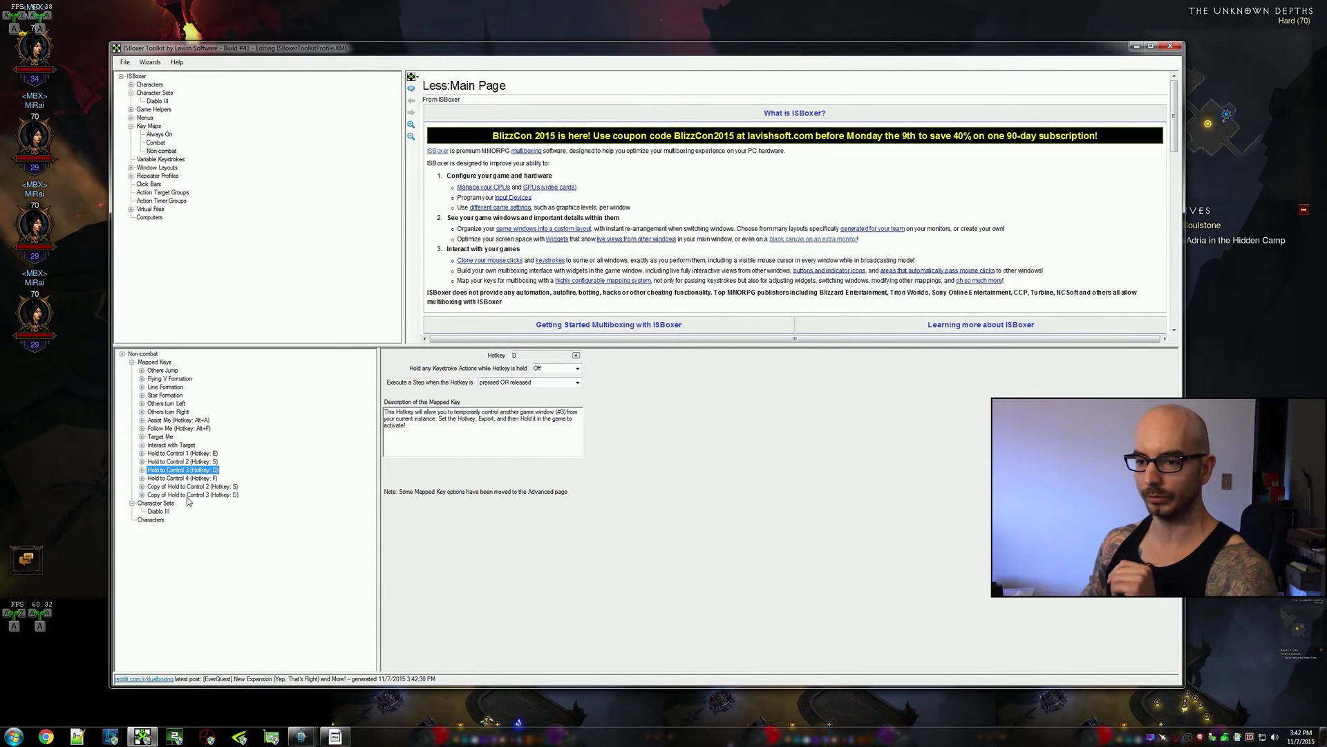
{"action": "left_click", "coordinate": [142, 487]}
{"action": "left_click", "coordinate": [142, 528]}
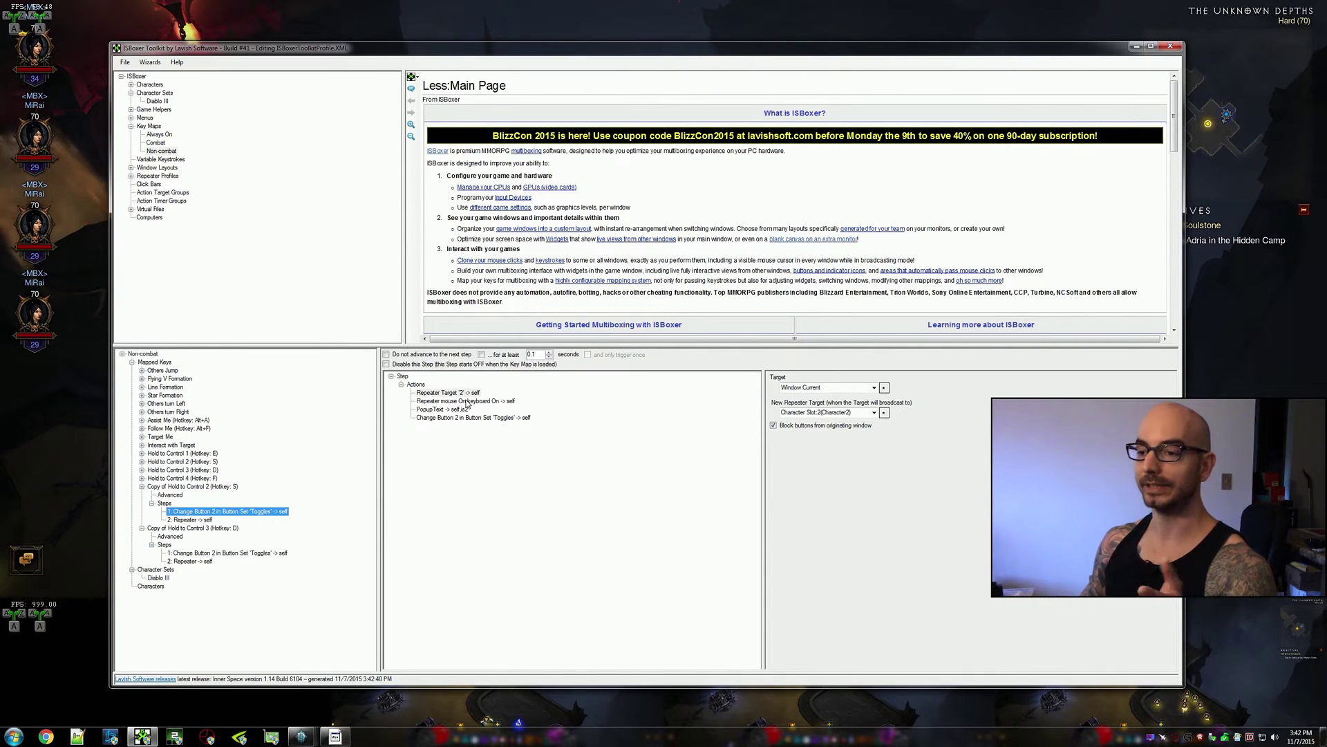
{"action": "left_click", "coordinate": [467, 401]}
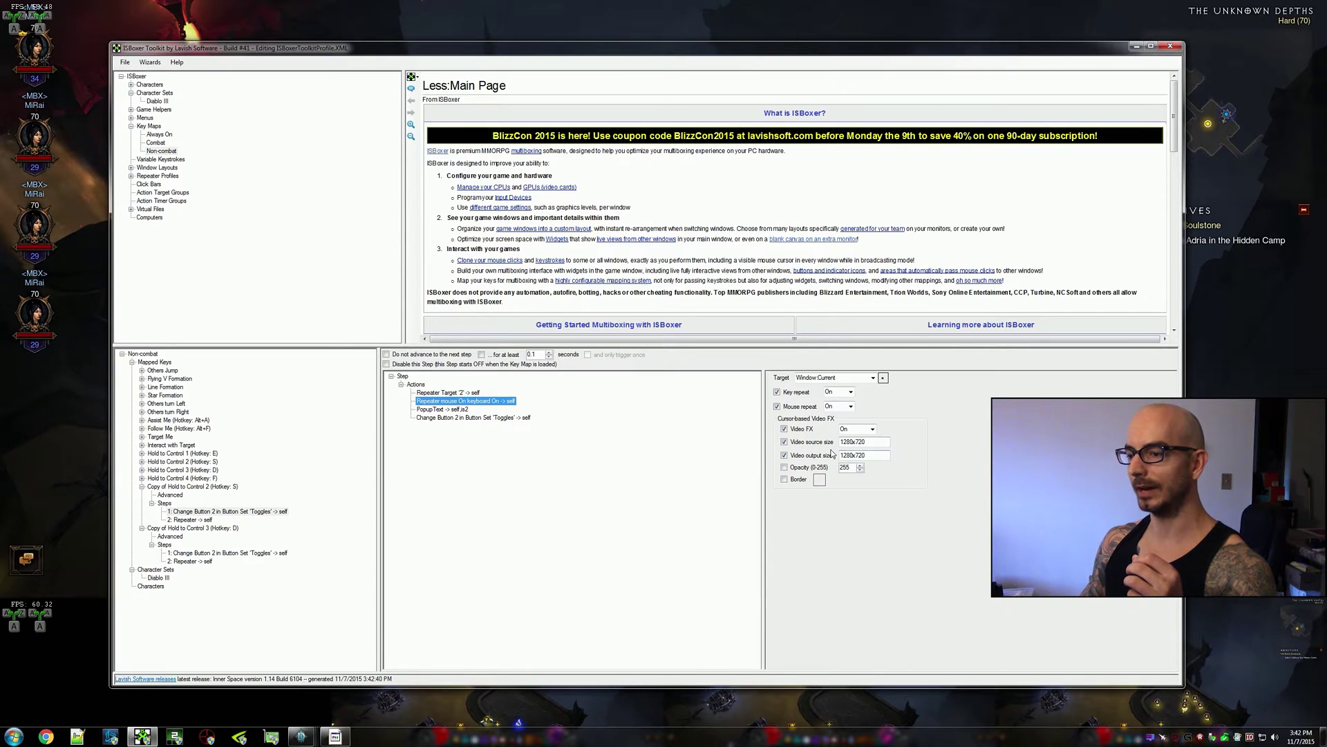
- Rename the copy of Hold to Control 2 as Hold to Control 2 w/ VFX
{"action": "left_click", "coordinate": [174, 479]}
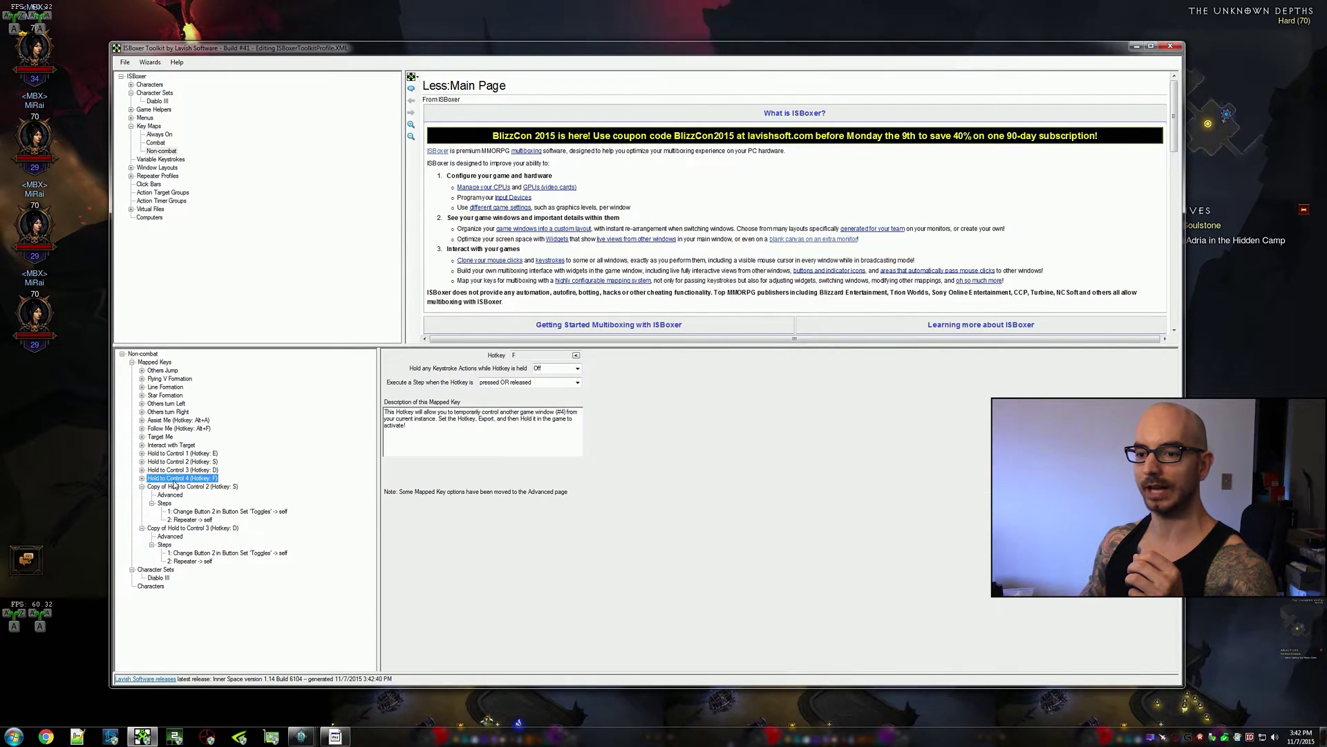
{"action": "left_click", "coordinate": [170, 488]}
{"action": "left_click", "coordinate": [173, 488]}
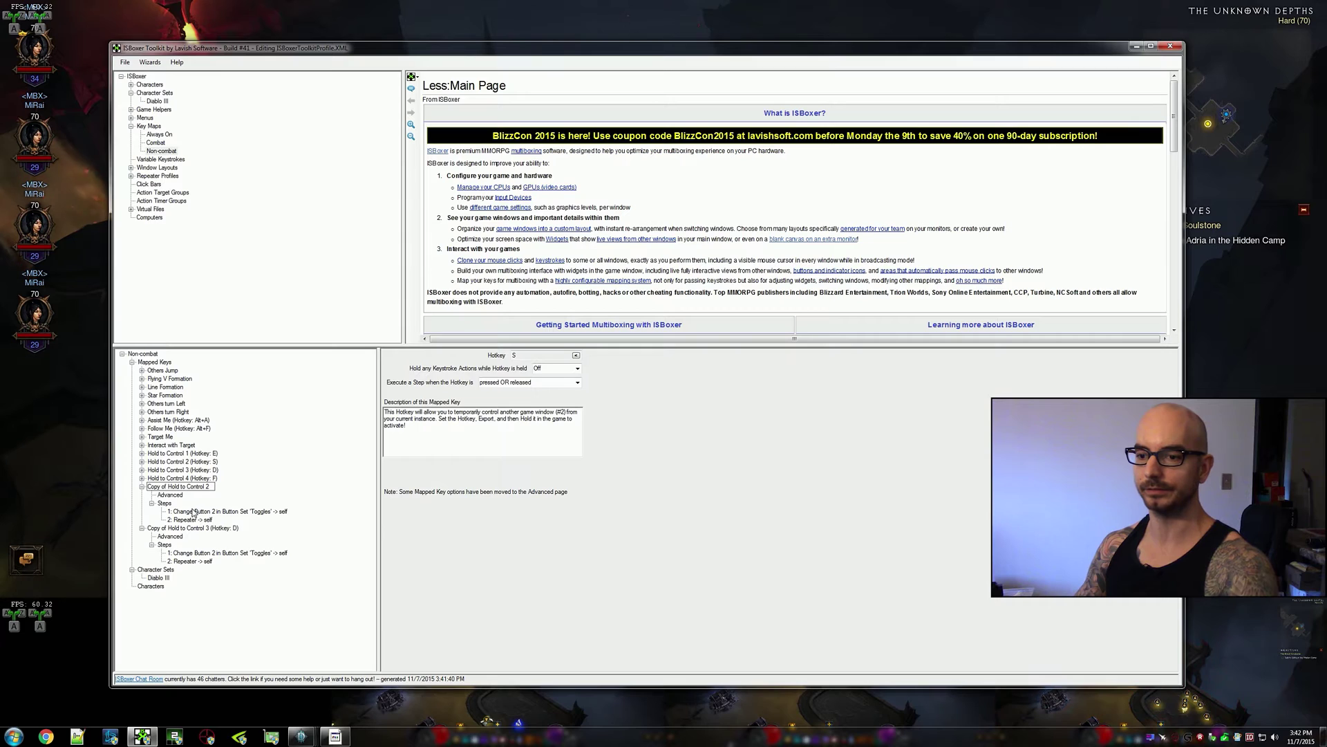
{"action": "type", "text": "w/ VFX"}
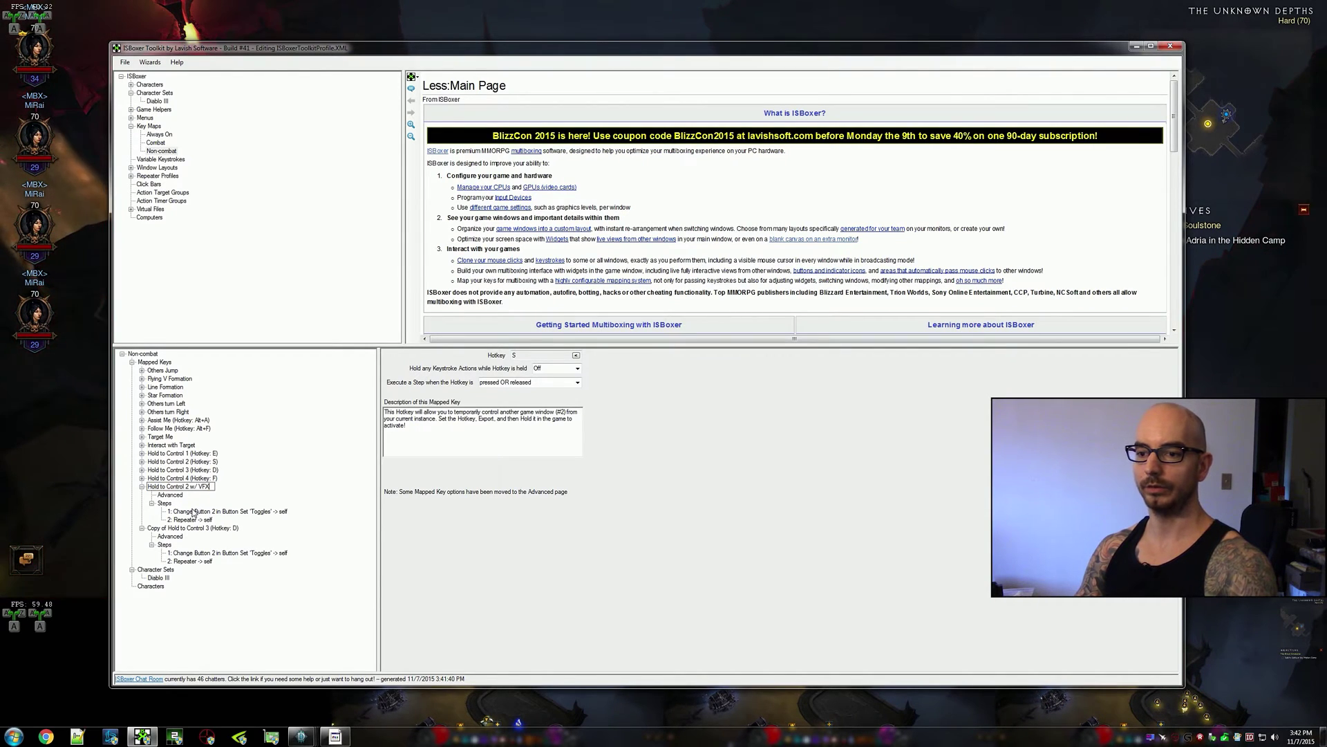
{"action": "key", "text": "Return"}
- Rename the copy of Hold to Control 3 as Hold to Control 3 w/ VFX
{"action": "key", "text": "Down"}
{"action": "key", "text": "Down"}
{"action": "key", "text": "Down"}
{"action": "key", "text": "Down"}
{"action": "key", "text": "Down"}
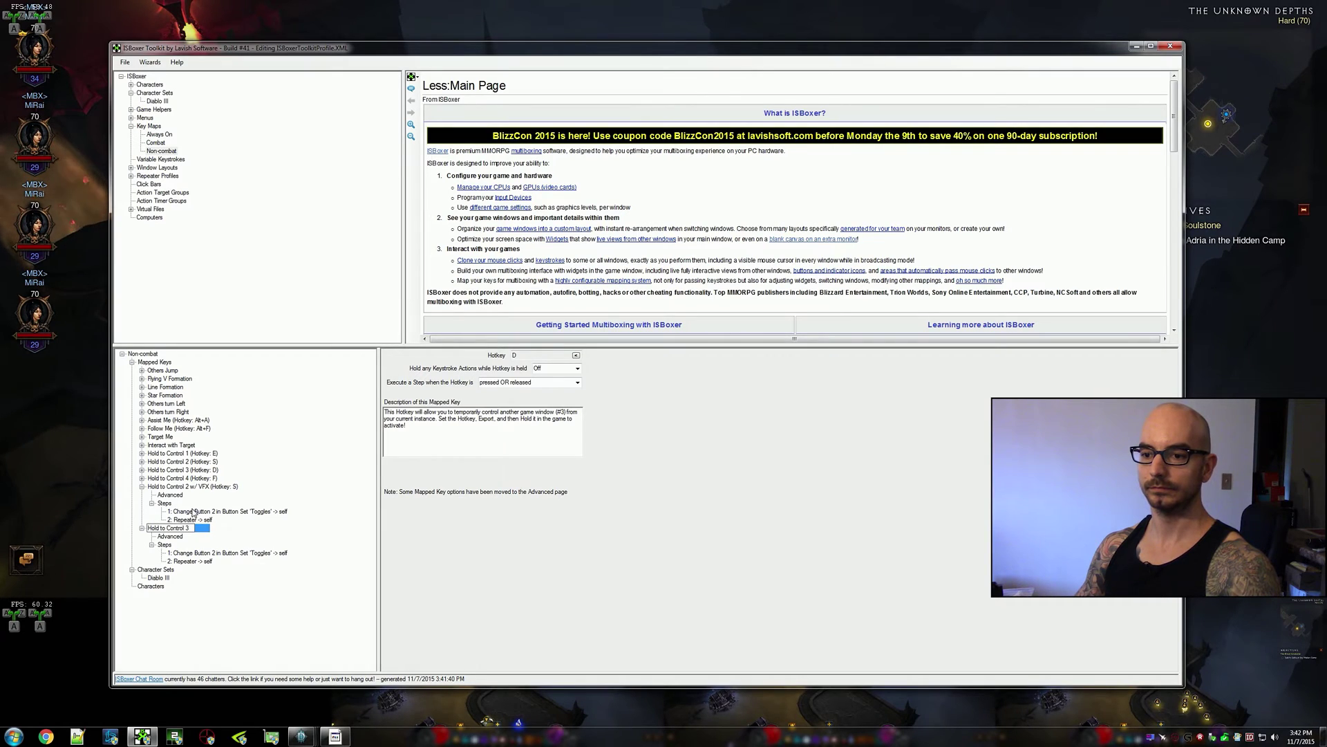
{"action": "type", "text": "w/ VFX"}
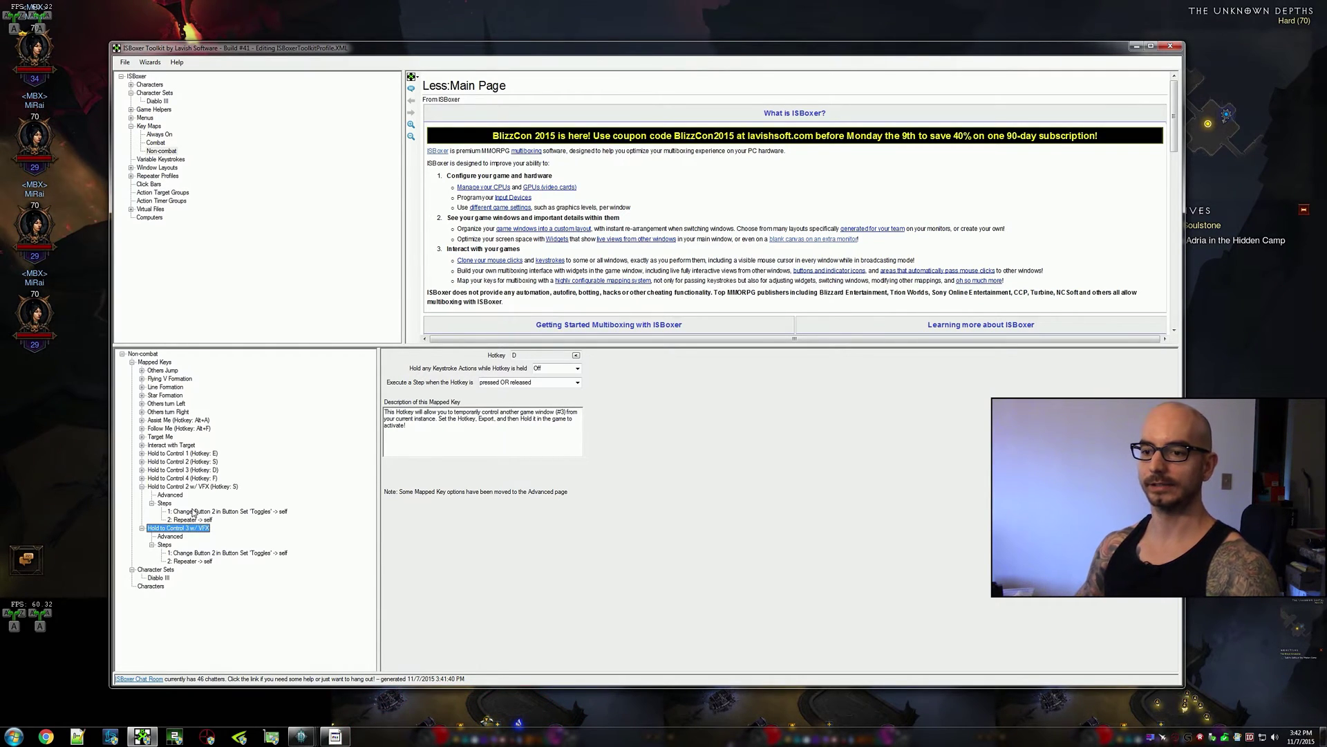
- Set the hotkey of the Hold to Control 2 w/ VFX mapped key to Shift+S
{"action": "left_click", "coordinate": [199, 485]}
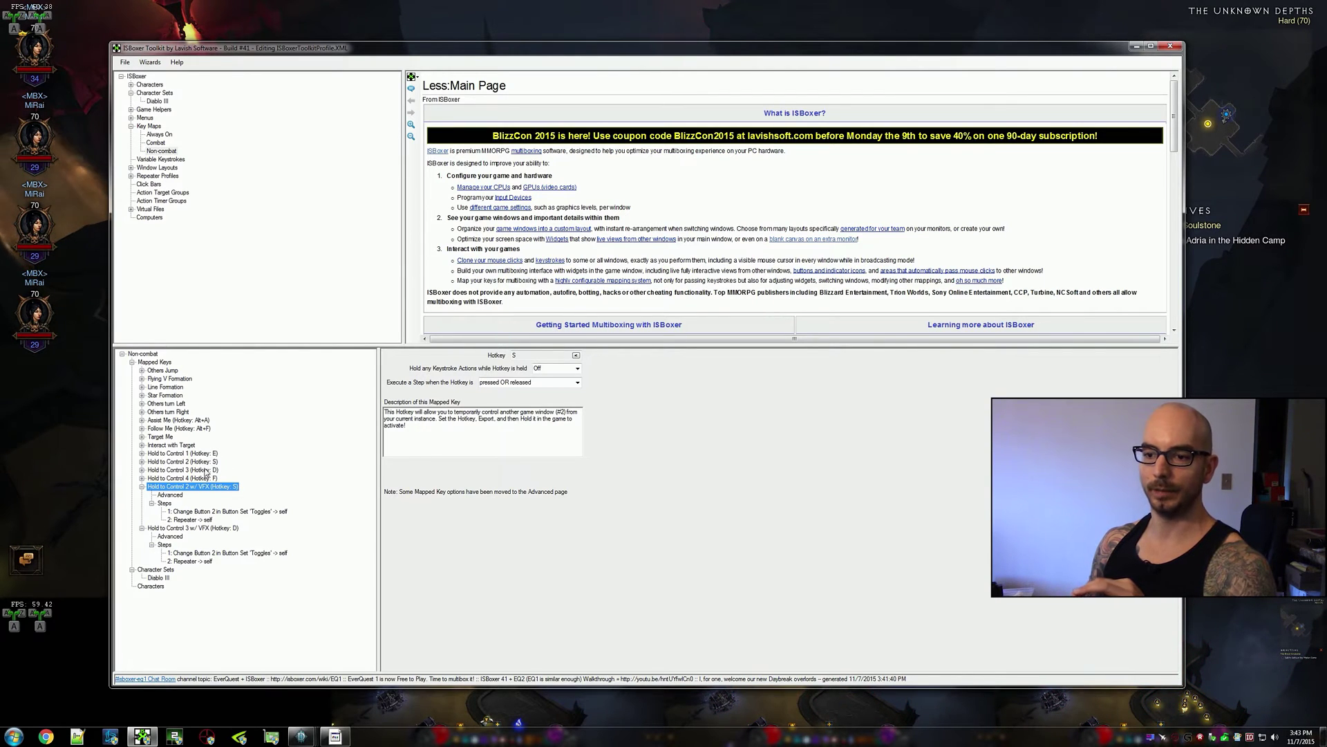
{"action": "left_click", "coordinate": [183, 462]}
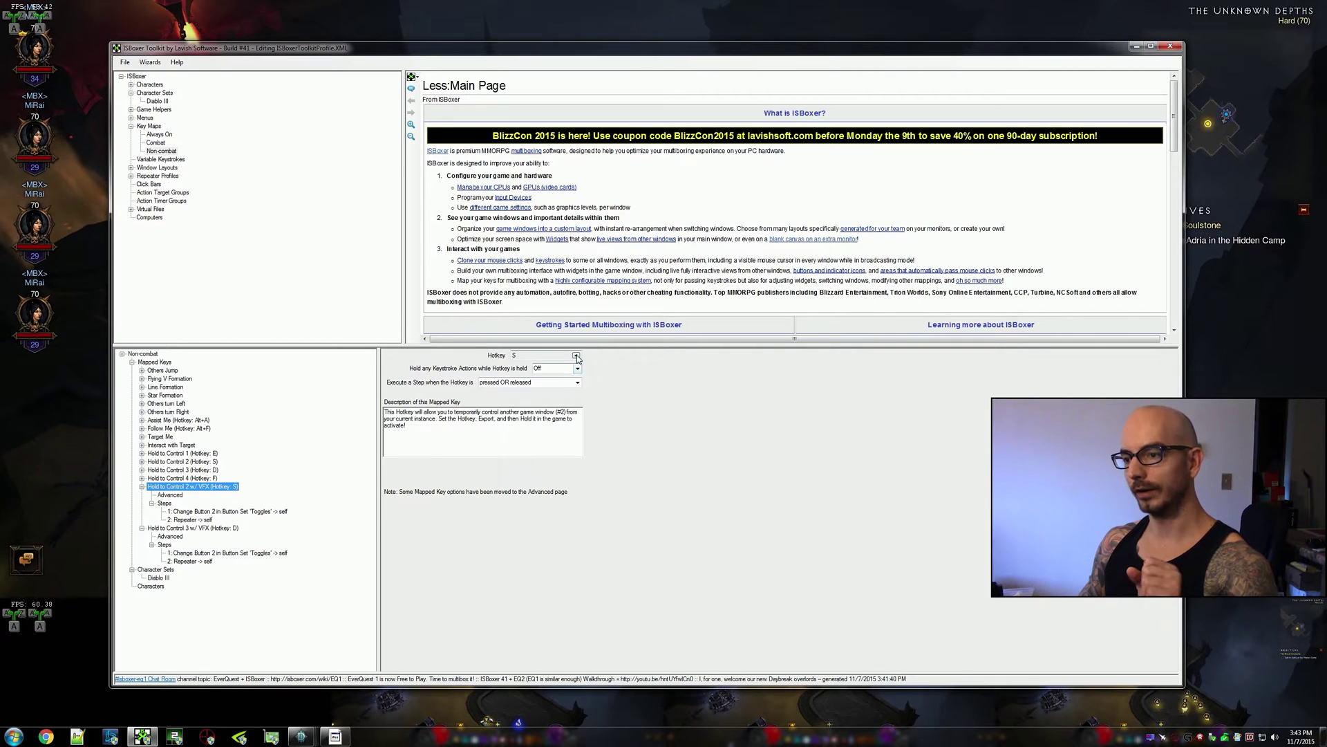
{"action": "left_click", "coordinate": [507, 355]}
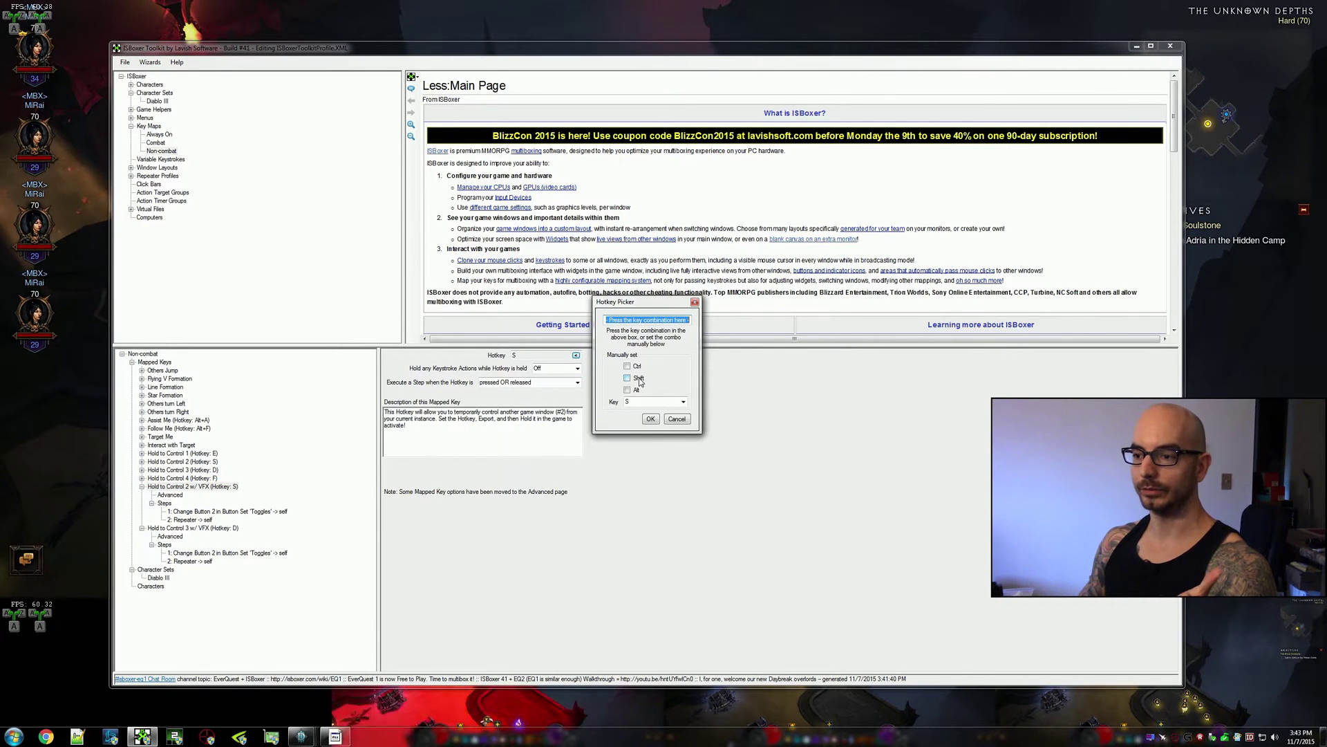
{"action": "left_click", "coordinate": [640, 379]}
{"action": "left_click", "coordinate": [648, 417]}
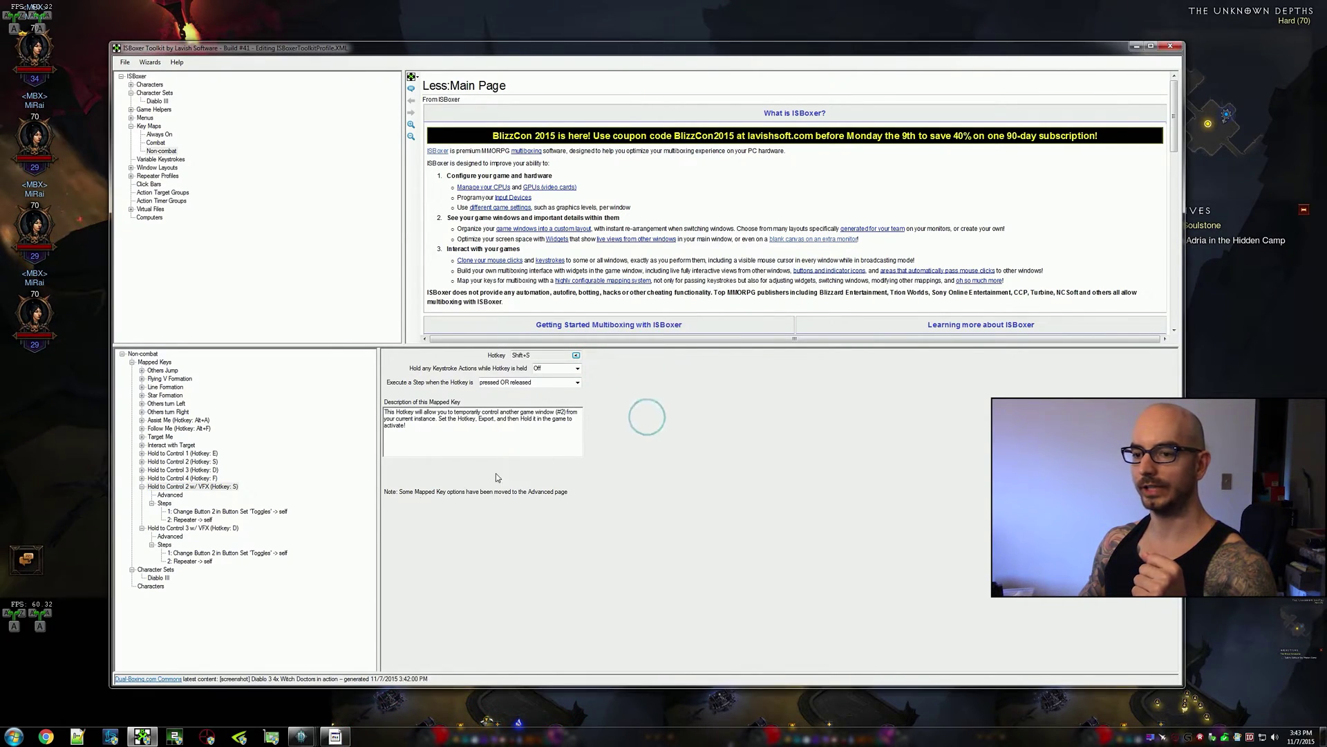
- Set the hotkey of the Hold to Control 3 w/ VFX mapped key to Shift+D
{"action": "left_click", "coordinate": [211, 528]}
{"action": "left_click", "coordinate": [576, 355]}
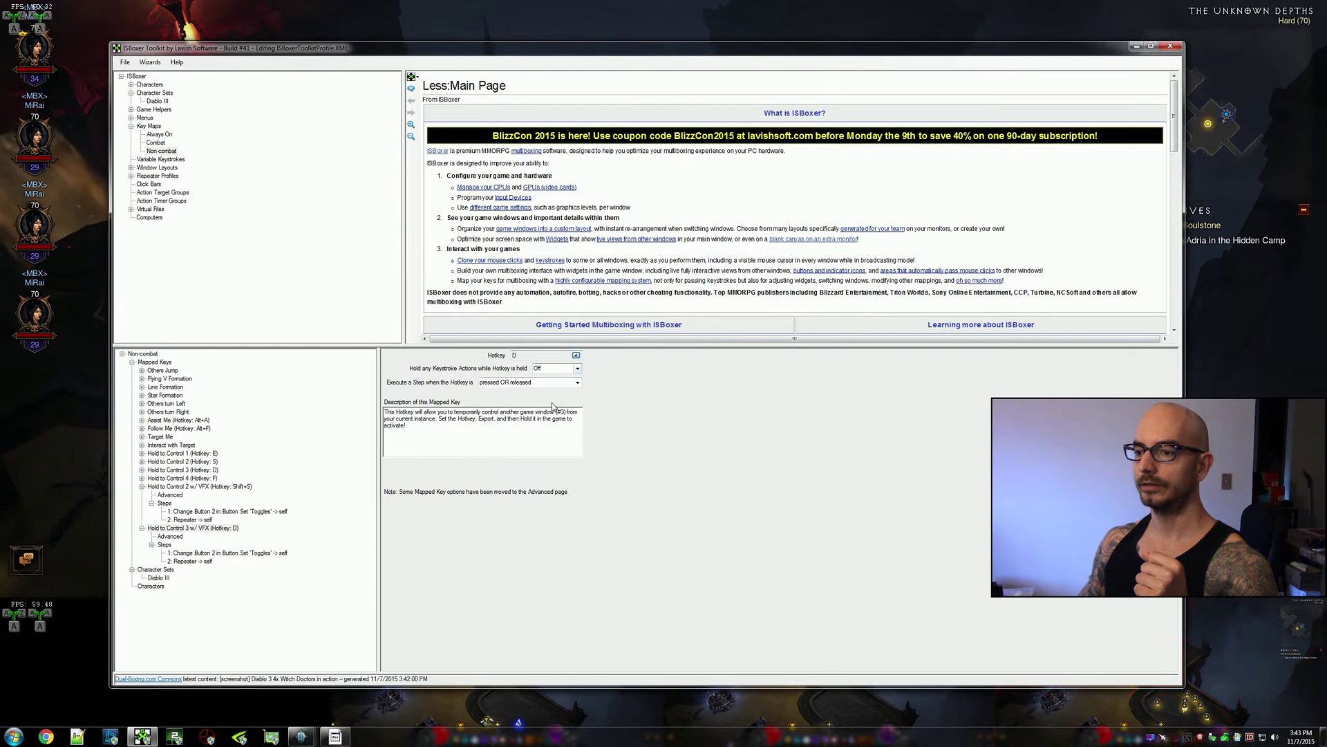
{"action": "left_click", "coordinate": [650, 419]}
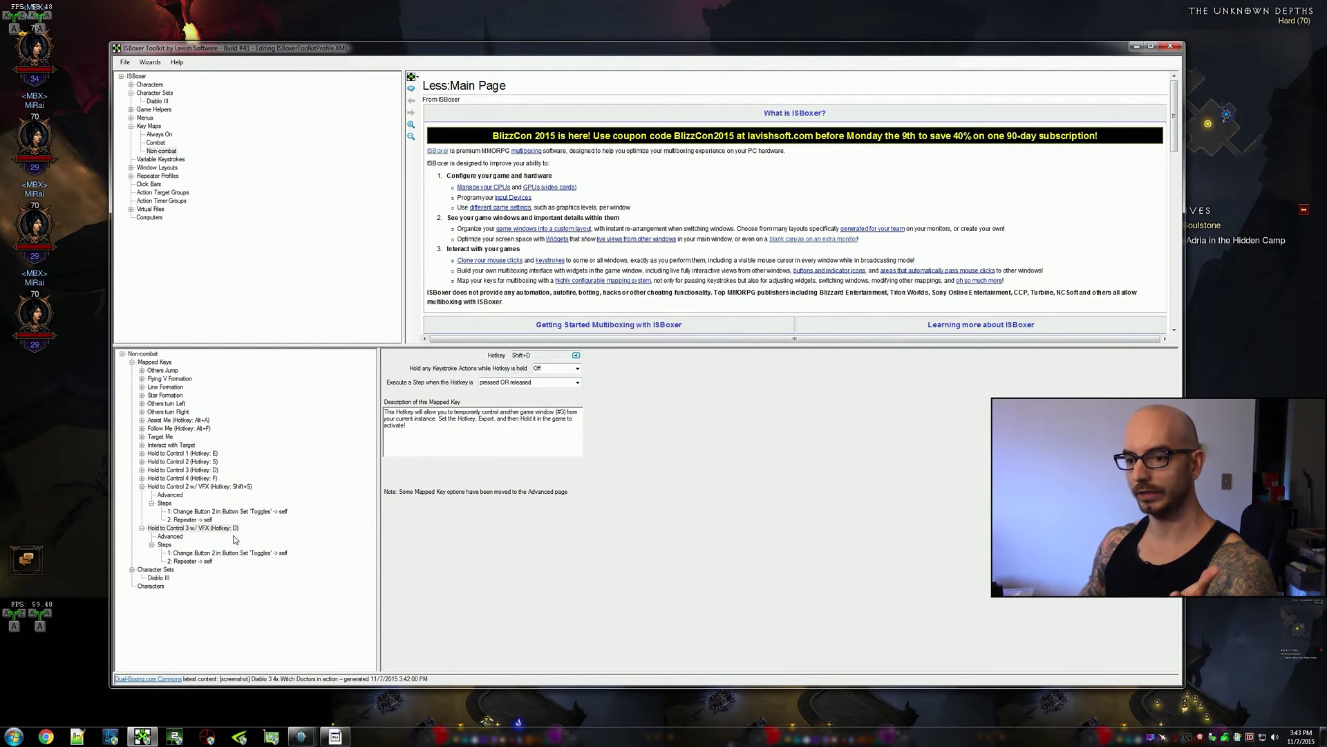
- Export the configuration to Inner Space, dismiss the confirmation and minimize the toolkit to return to Diablo III
{"action": "left_click", "coordinate": [195, 487]}
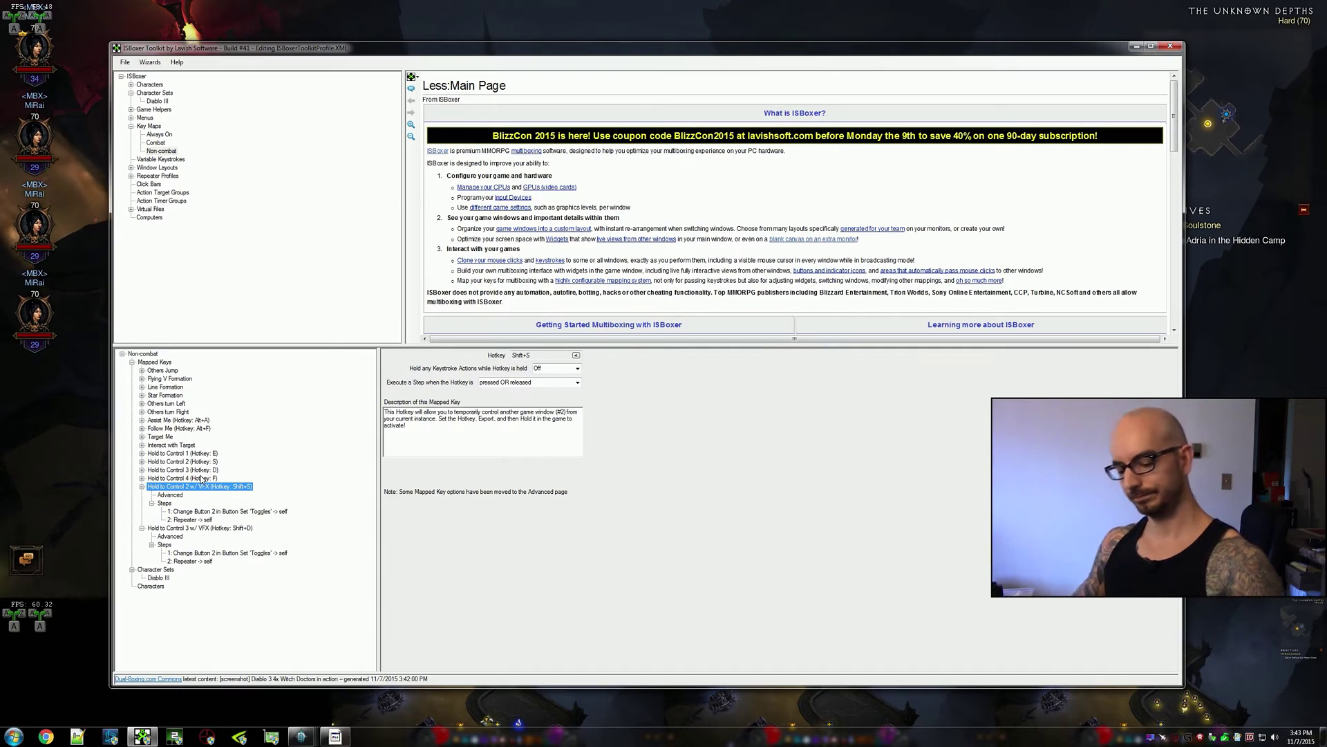
{"action": "key", "text": "ctrl+shift+i"}
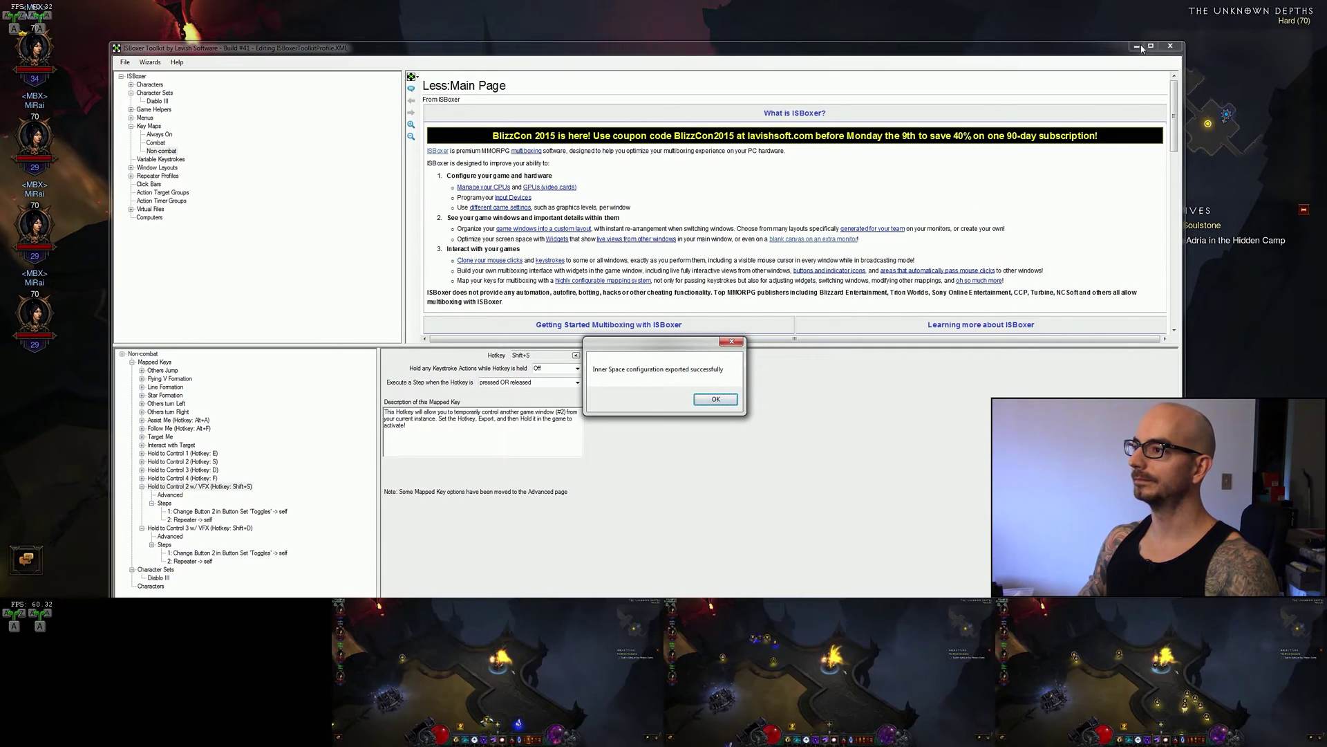
{"action": "key", "text": "Return"}
{"action": "left_click", "coordinate": [1136, 46]}
{"action": "left_click", "coordinate": [771, 133]}
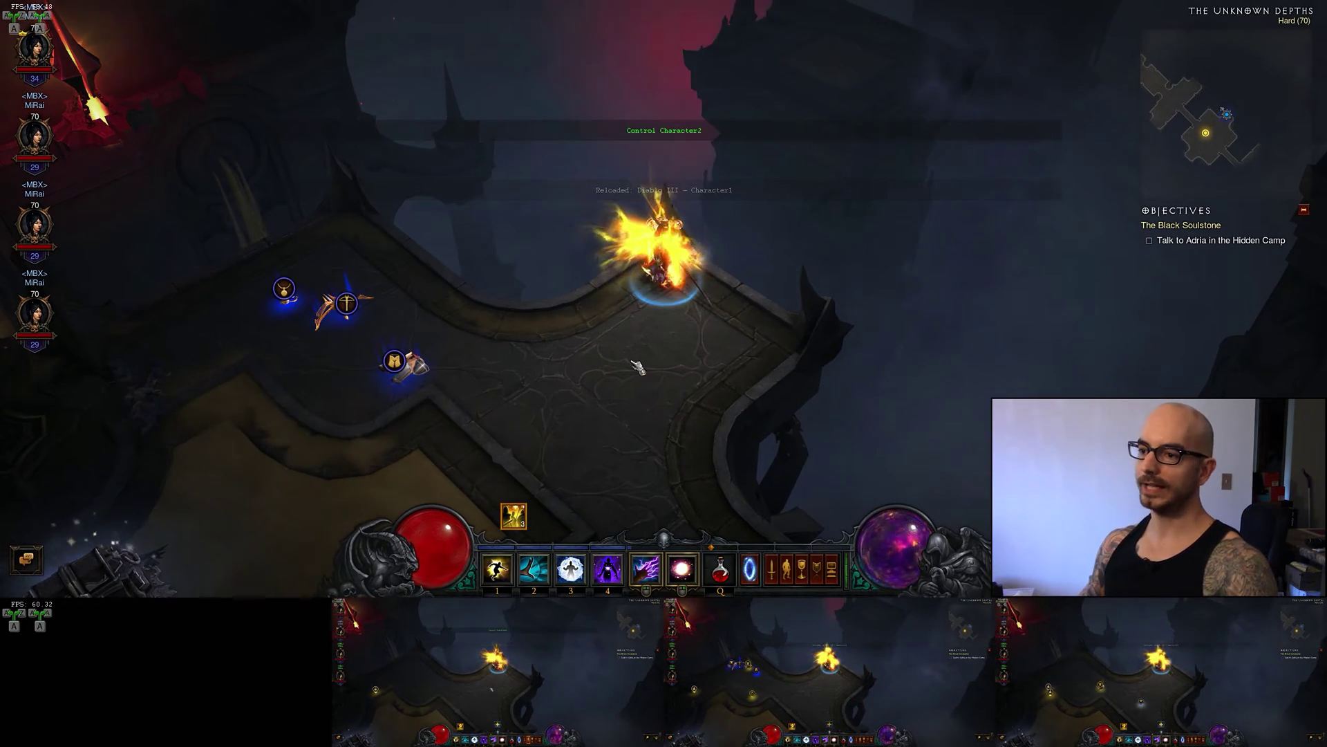
- Test Hold to Control 2 without VideoFX by moving the second character around the platform near the main character
{"action": "left_click", "coordinate": [584, 443]}
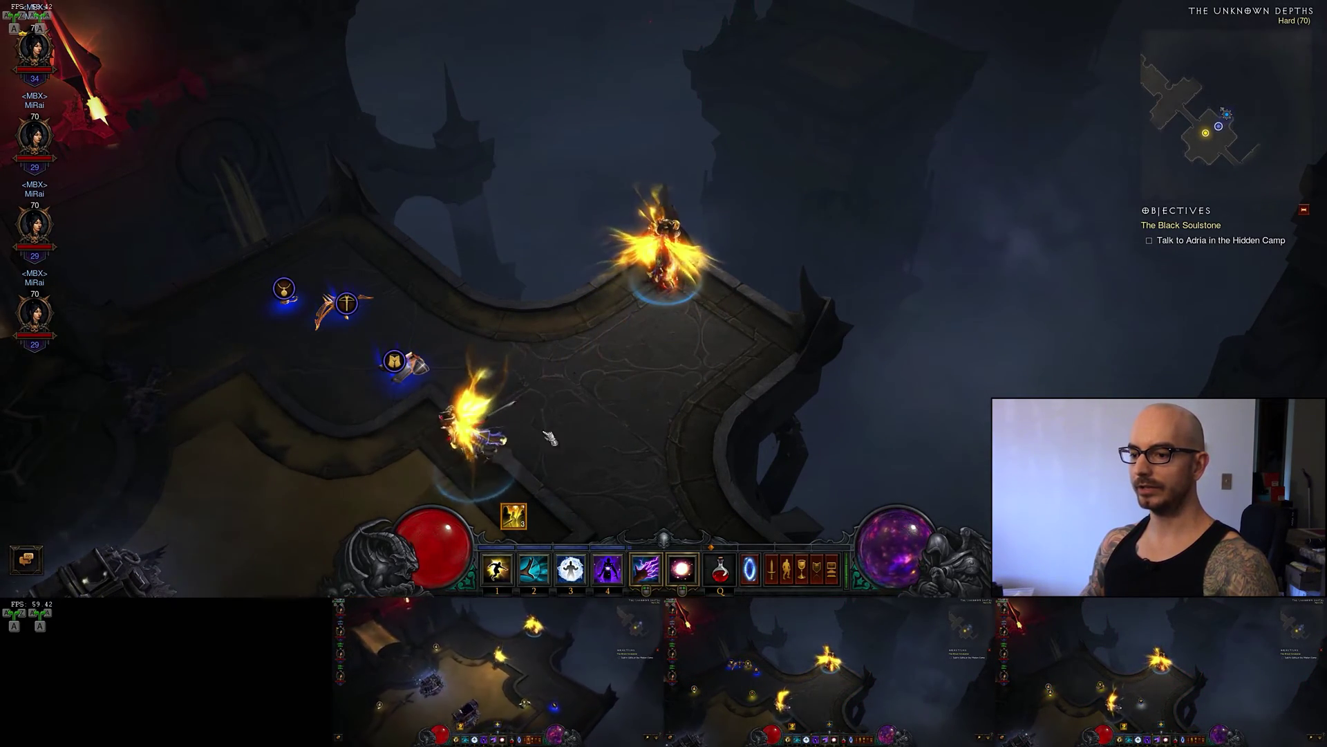
{"action": "left_click", "coordinate": [744, 207]}
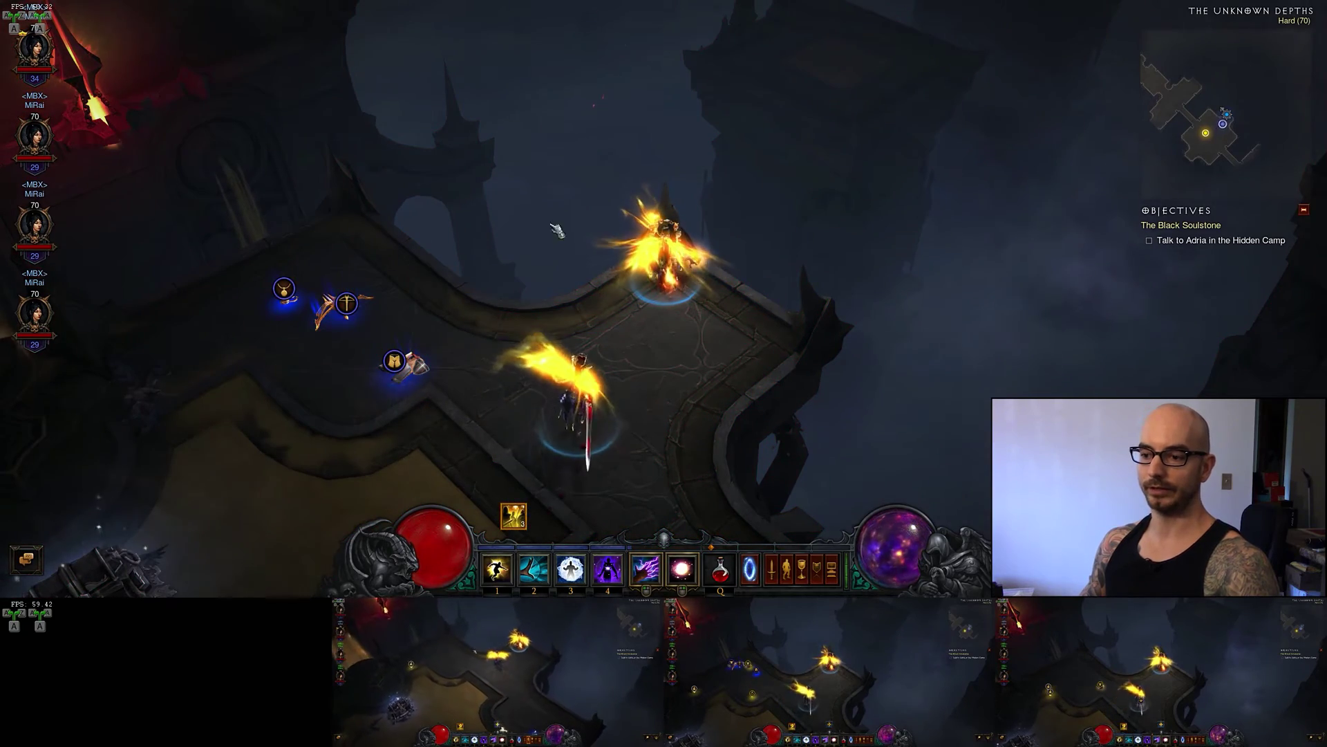
{"action": "left_click", "coordinate": [608, 356]}
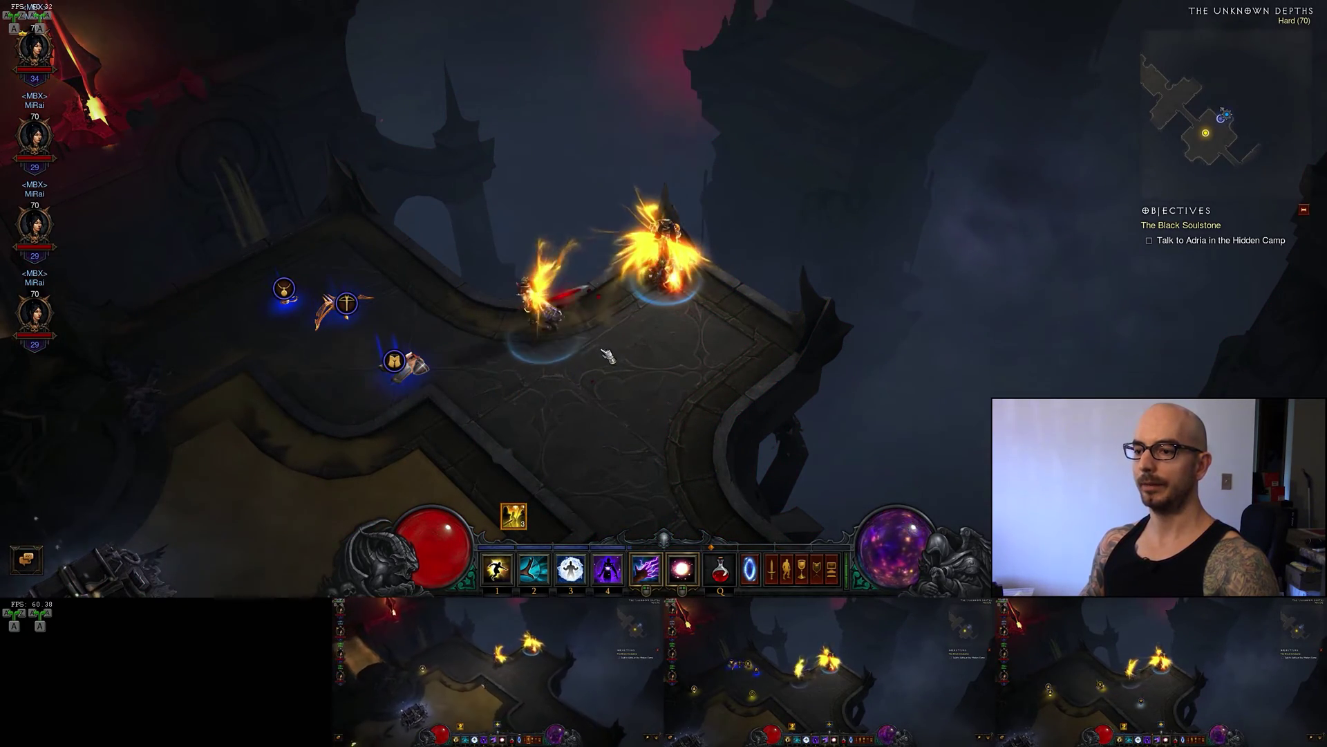
- Test Hold to Control 2 w/ VFX by moving the second character around with its game view shown at the cursor
{"action": "key", "text": "shift+alt+r"}
{"action": "key", "text": "ctrl+alt+2"}
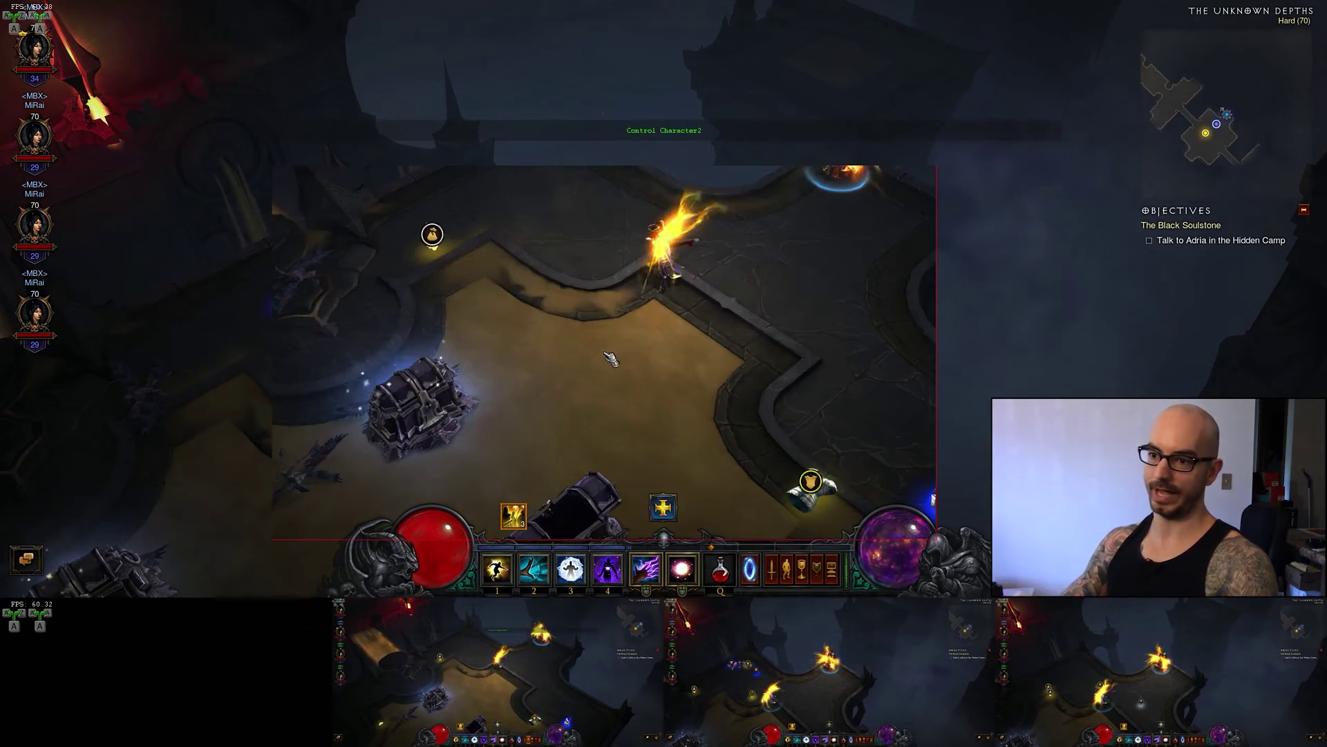
{"action": "left_click", "coordinate": [752, 346]}
{"action": "left_click", "coordinate": [821, 305]}
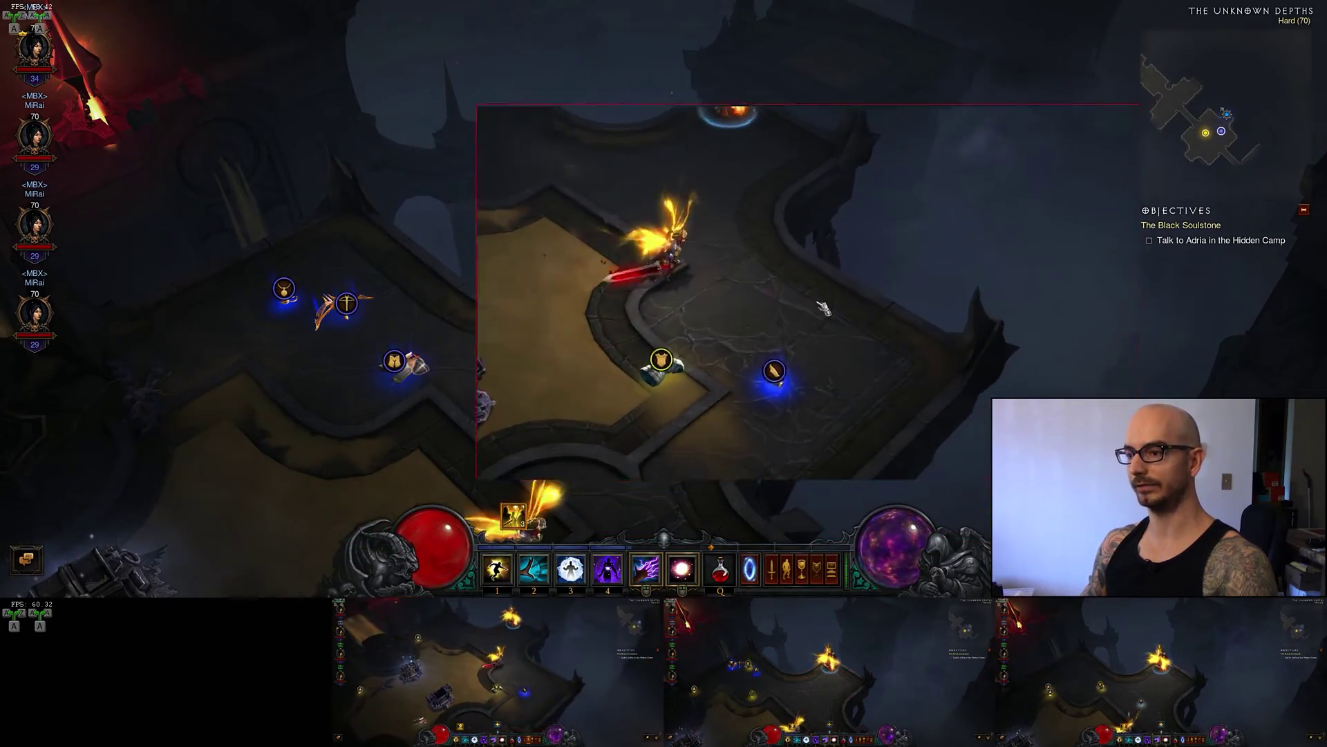
{"action": "left_click", "coordinate": [567, 329]}
{"action": "left_click", "coordinate": [522, 197]}
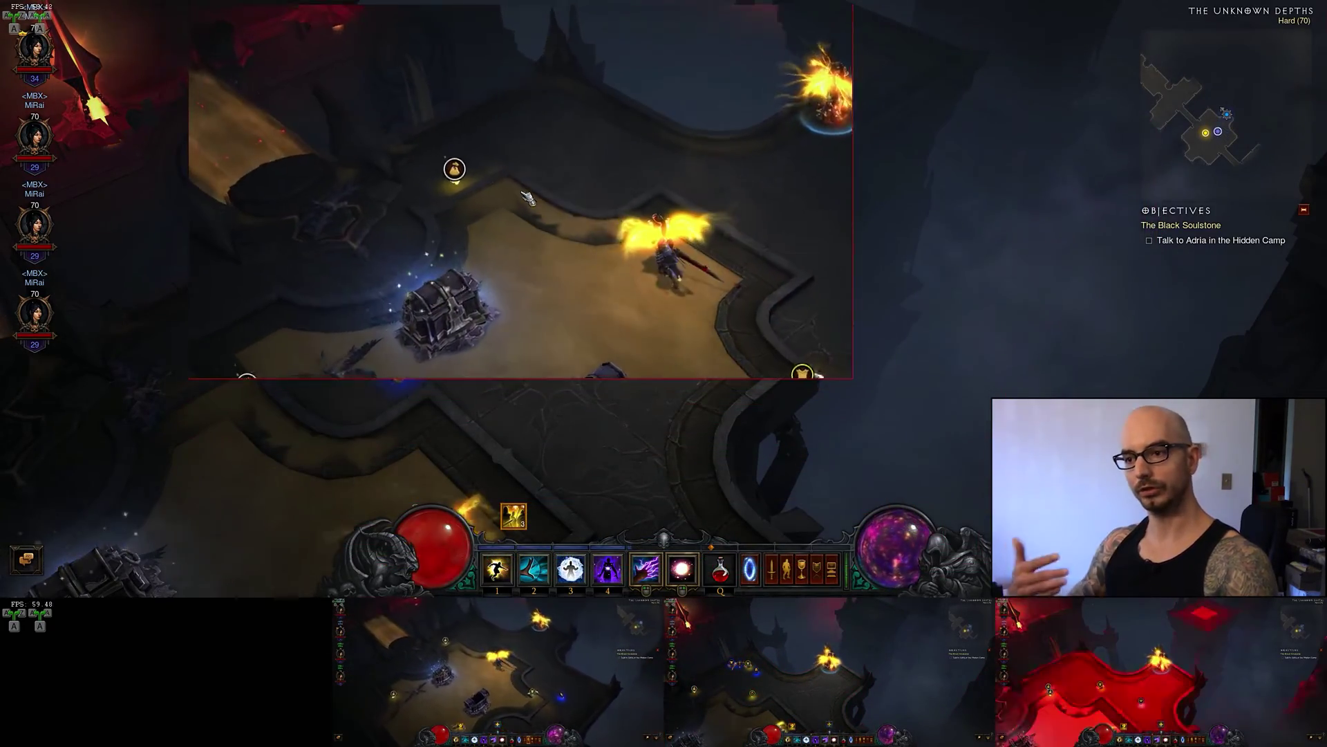
{"action": "left_click", "coordinate": [810, 286]}
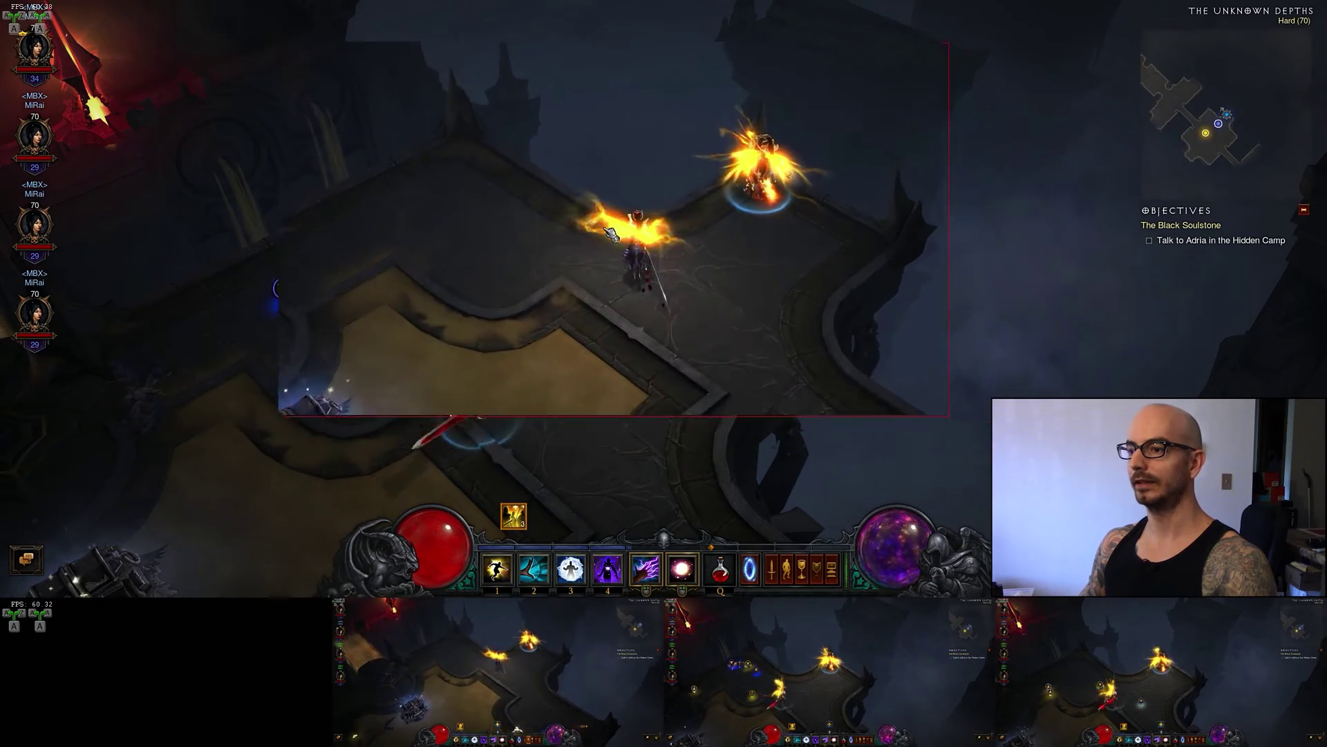
- Test Hold to Control 3 without VideoFX by moving the third character away from the main character
{"action": "key", "text": "ctrl+alt+1"}
{"action": "key", "text": "ctrl+alt+3"}
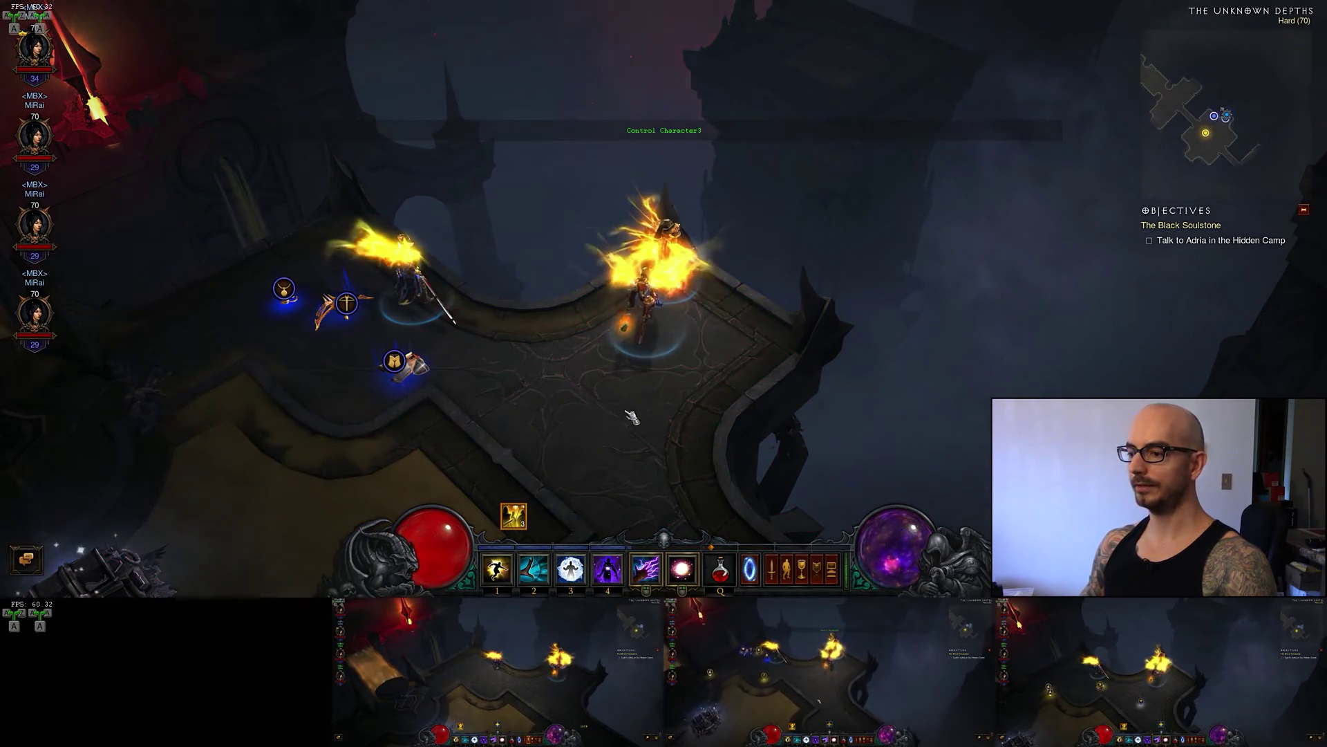
{"action": "left_click", "coordinate": [589, 421]}
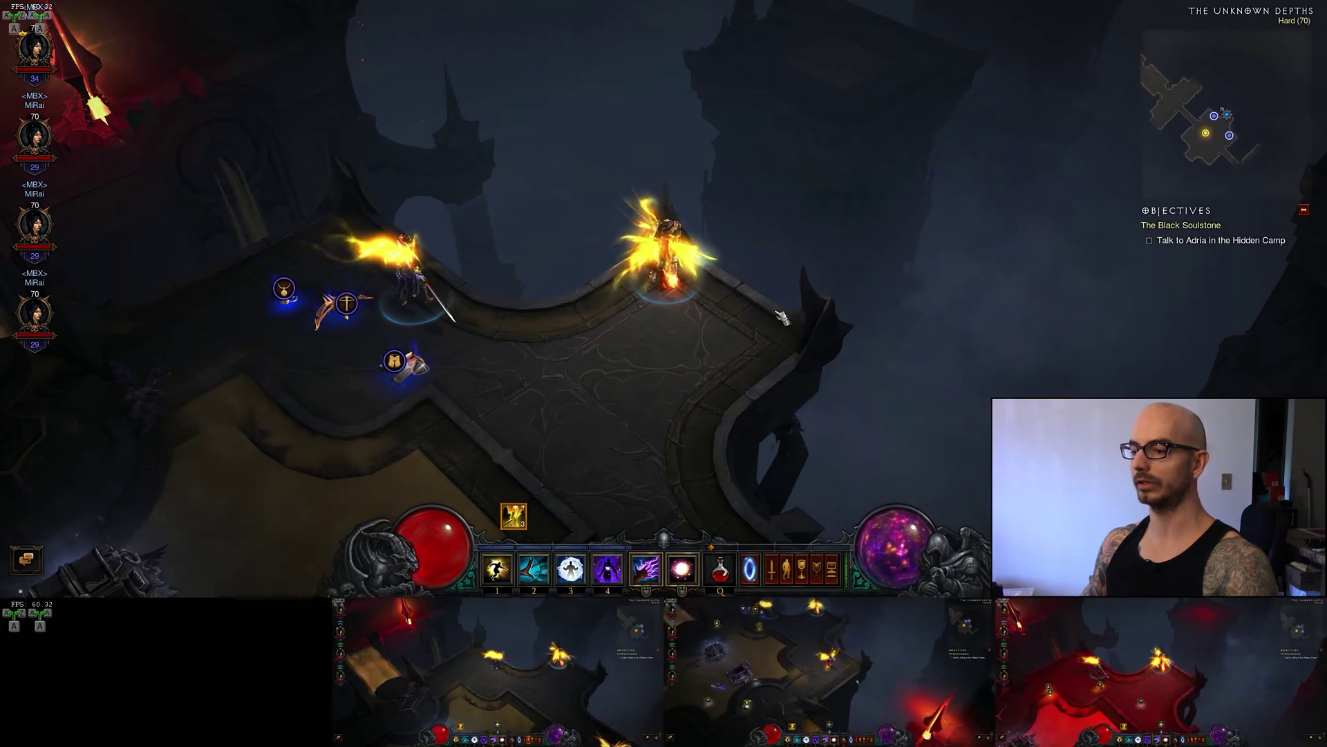
{"action": "key", "text": "F3"}
{"action": "mouse_move", "coordinate": [506, 241]}
{"action": "left_mouse_down"}
{"action": "mouse_move", "coordinate": [477, 238]}
{"action": "mouse_move", "coordinate": [460, 315]}
{"action": "mouse_move", "coordinate": [567, 422]}
{"action": "mouse_move", "coordinate": [566, 449]}
{"action": "mouse_move", "coordinate": [434, 357]}
{"action": "mouse_move", "coordinate": [468, 239]}
{"action": "mouse_move", "coordinate": [610, 164]}
{"action": "mouse_move", "coordinate": [845, 197]}
{"action": "mouse_move", "coordinate": [744, 318]}
{"action": "mouse_move", "coordinate": [657, 229]}
{"action": "mouse_move", "coordinate": [672, 207]}
{"action": "left_mouse_up"}
{"action": "key", "text": "shift+alt+r"}
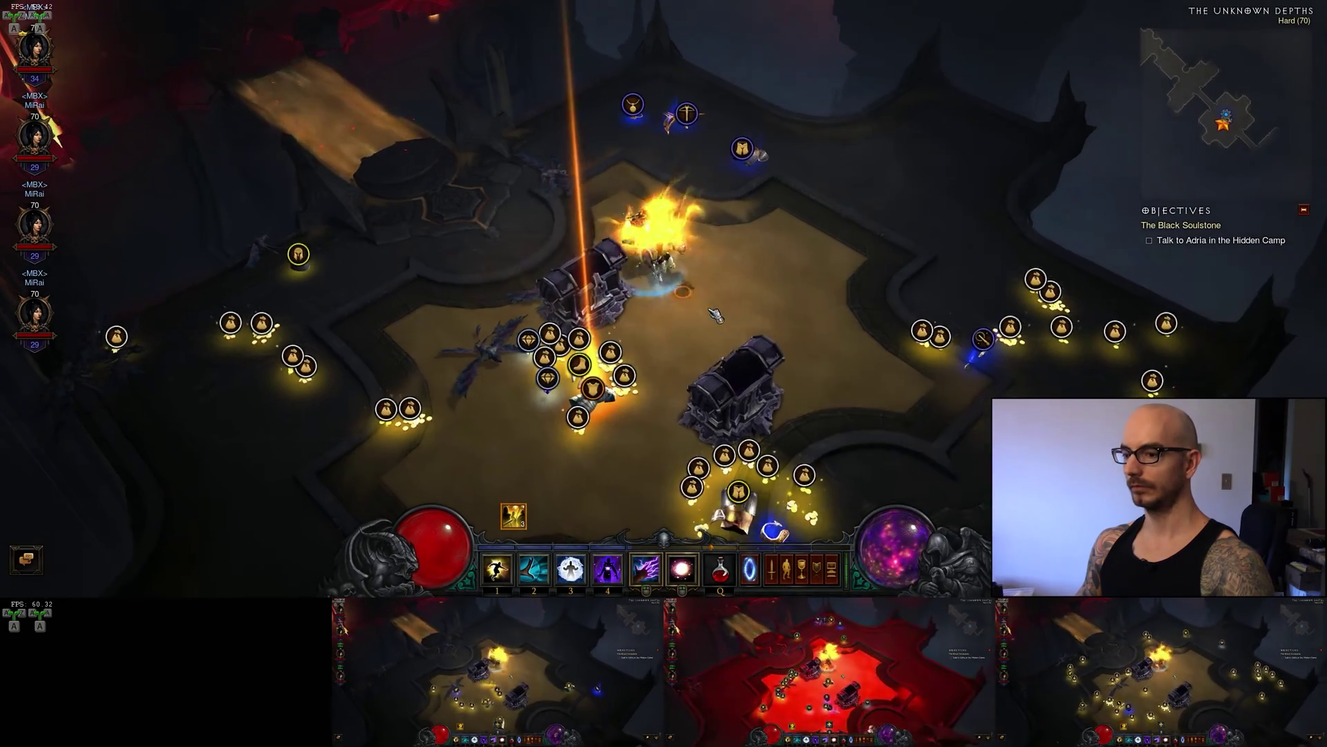
- Move the whole team from the open chests to the platform's western edge, collecting the dropped gold on the way
{"action": "left_click", "coordinate": [716, 315]}
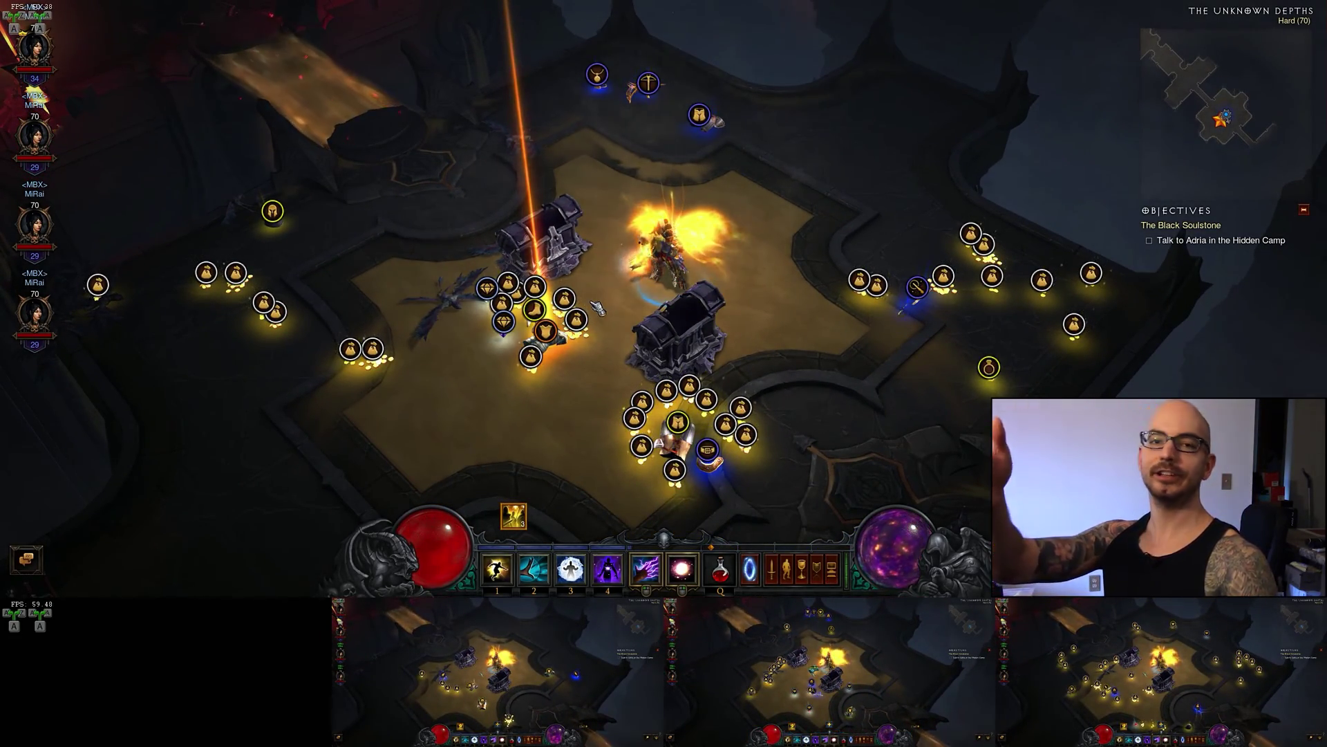
{"action": "left_click", "coordinate": [598, 308]}
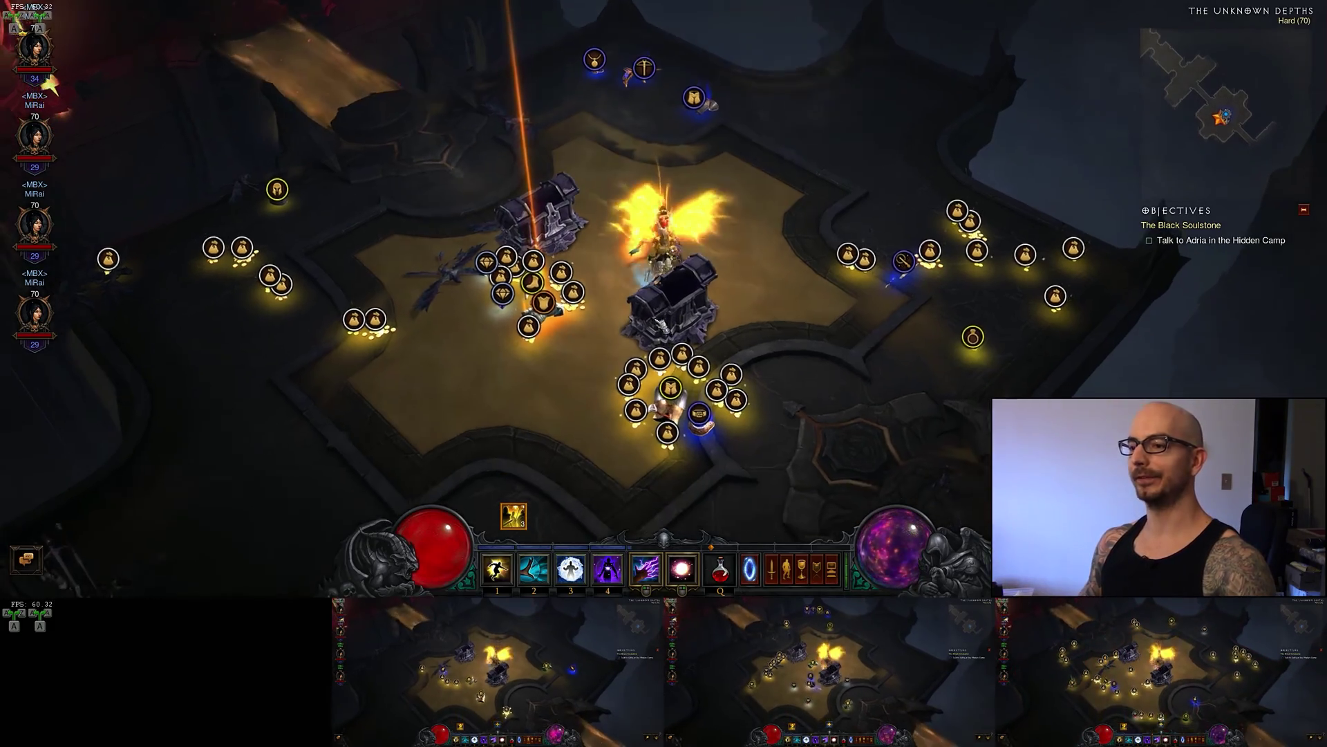
{"action": "left_click", "coordinate": [543, 247]}
{"action": "left_click", "coordinate": [524, 311]}
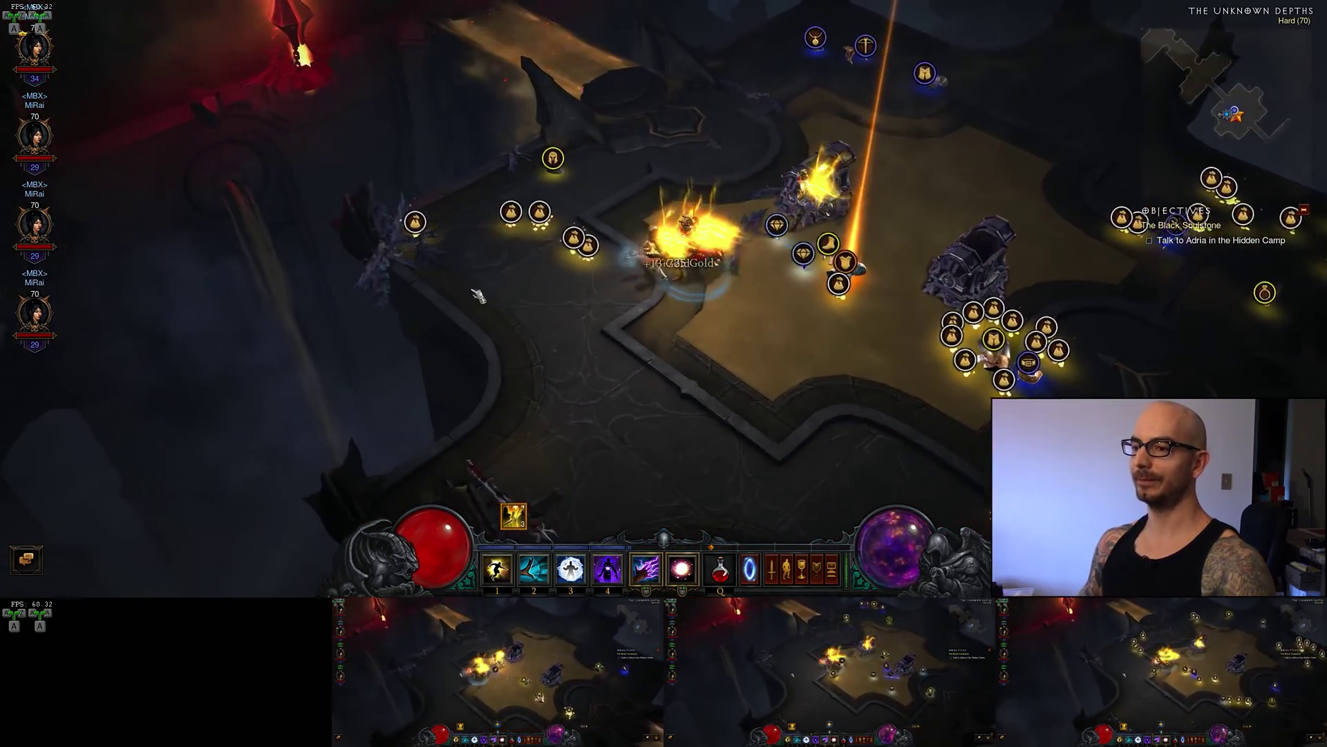
{"action": "left_click", "coordinate": [504, 169]}
{"action": "left_click", "coordinate": [432, 391]}
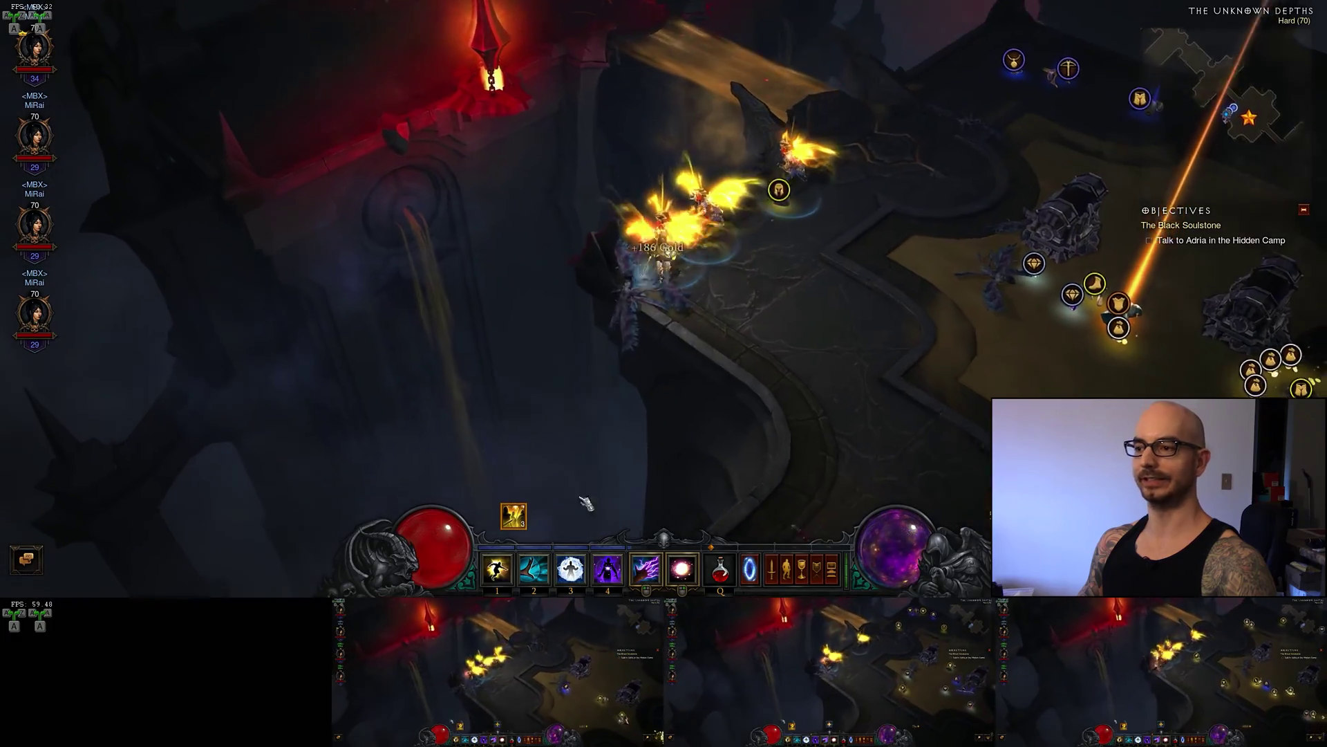
- Run the team back past the chests to the platform's eastern edge, collecting the remaining gold piles
{"action": "left_click", "coordinate": [865, 356]}
{"action": "left_click", "coordinate": [875, 287]}
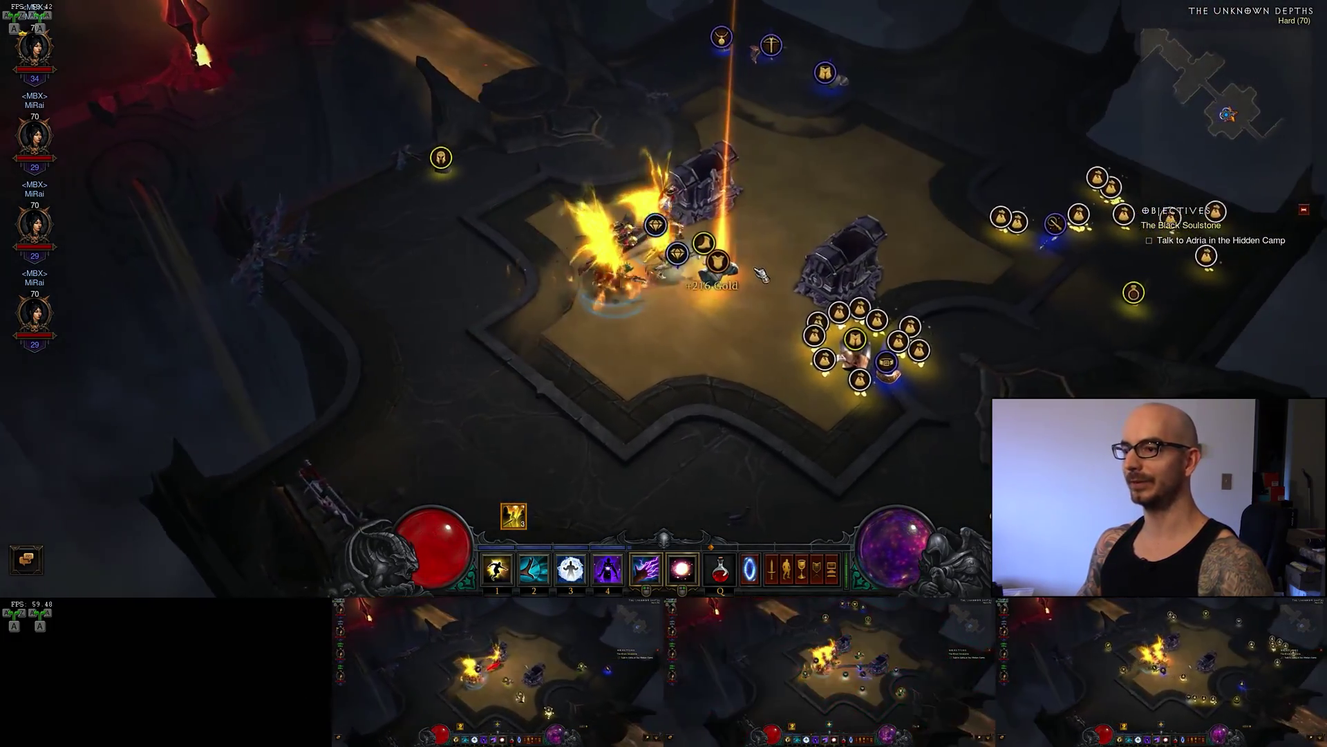
{"action": "left_click", "coordinate": [777, 238]}
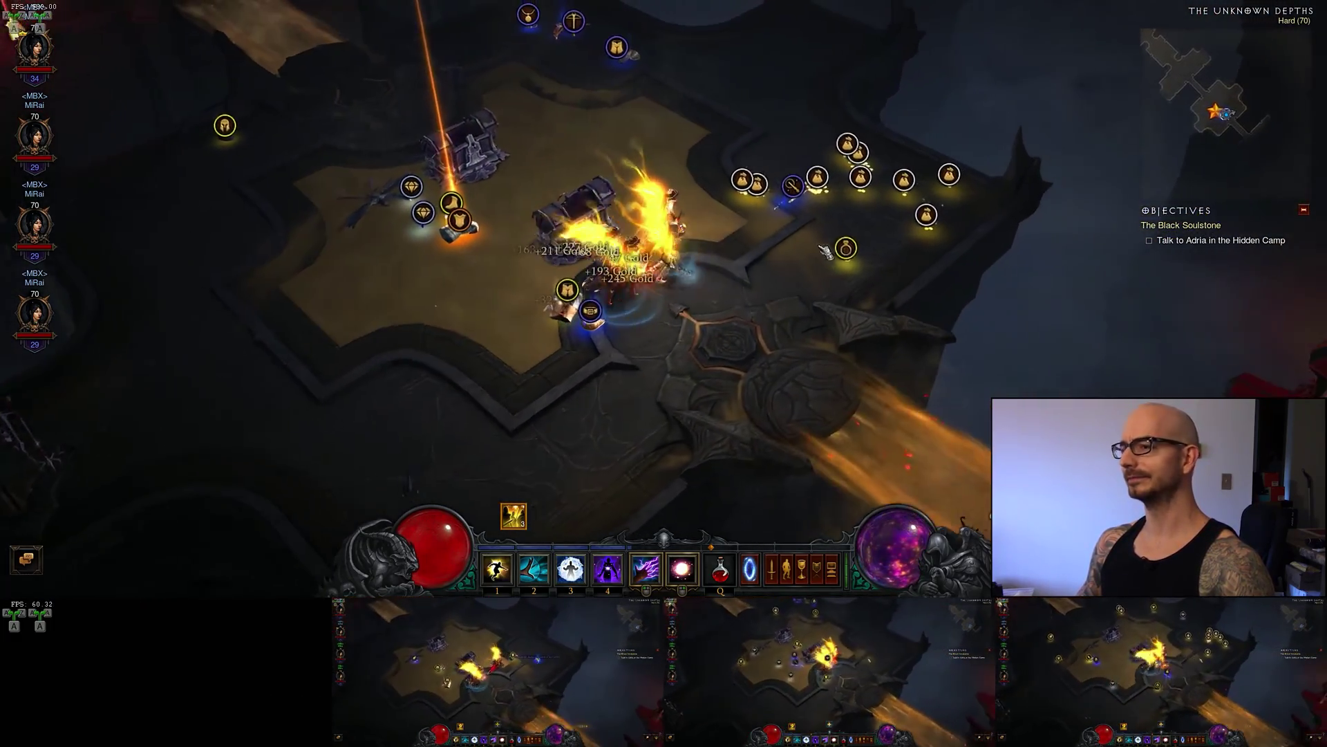
{"action": "left_click", "coordinate": [833, 298]}
{"action": "left_click", "coordinate": [554, 196]}
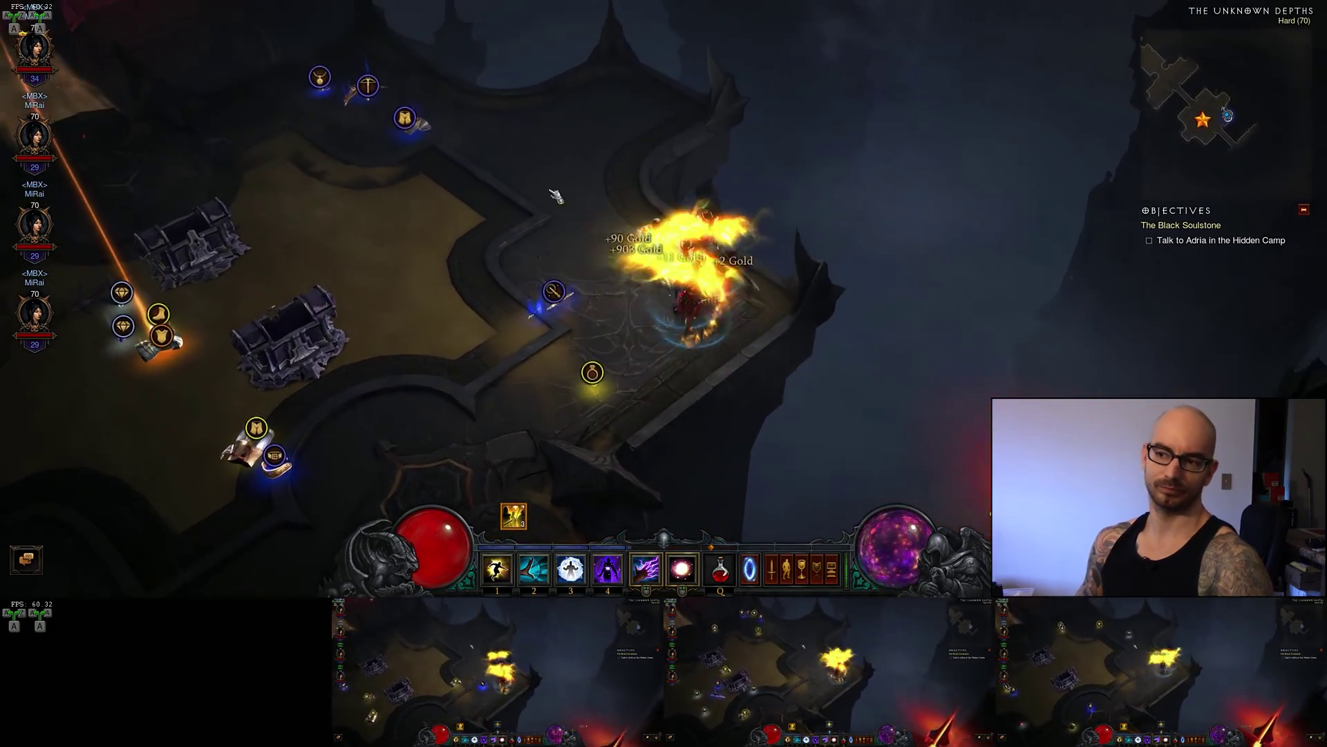